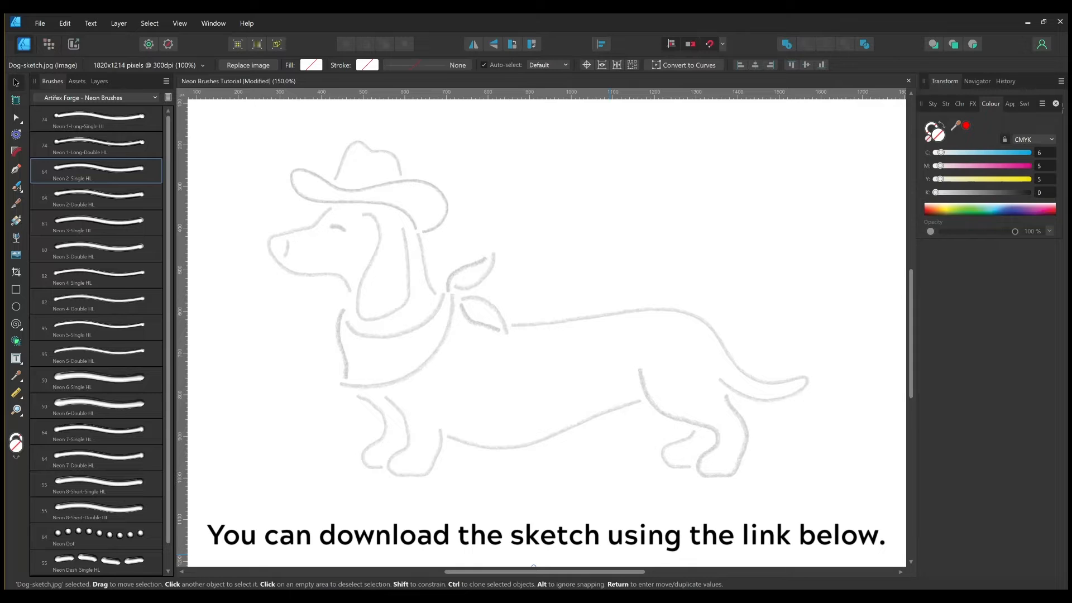
Trace the hat's brim and crown with the Neon 1-Long-Single HL brush at a reduced width, and raise the crown's left end node
click(17, 187)
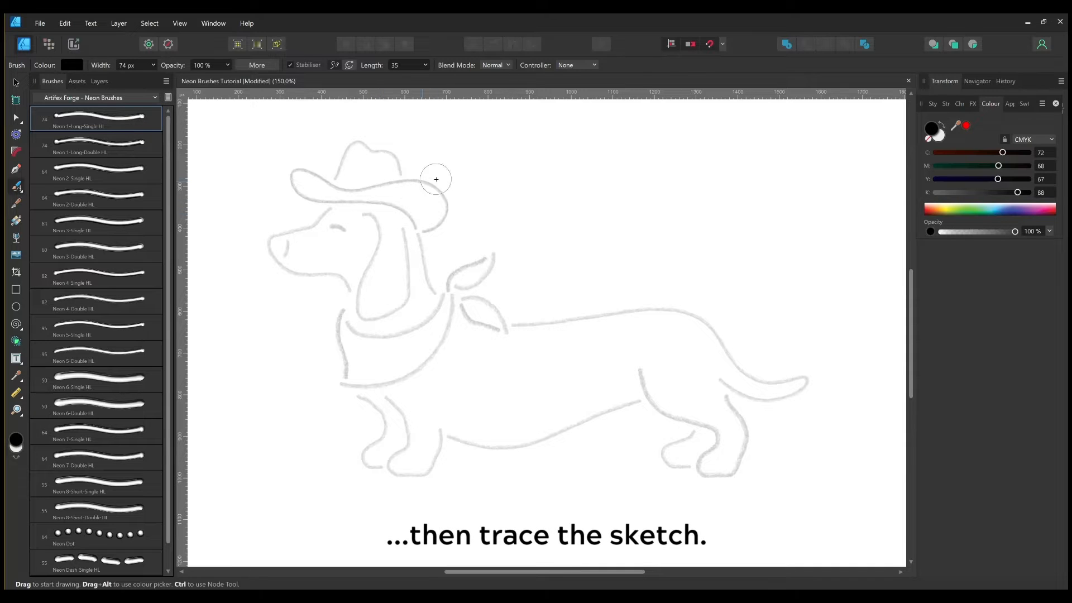
key(bracketleft)
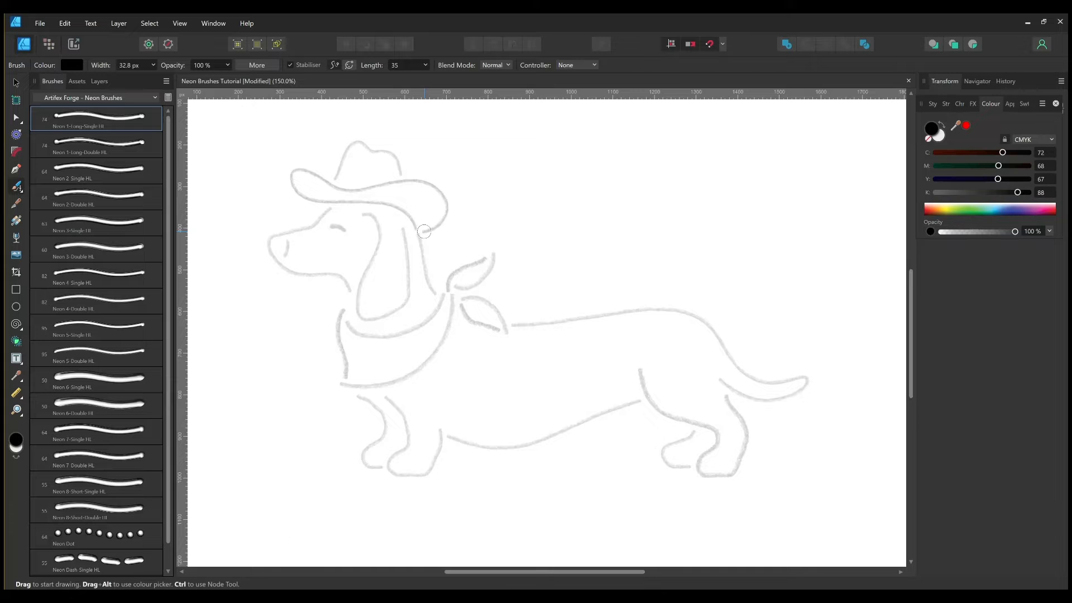
key(slash)
key(bracketleft)
mouse_move(433, 229)
mouse_down()
mouse_move(451, 197)
mouse_move(425, 176)
mouse_move(344, 190)
mouse_move(279, 171)
mouse_move(290, 197)
mouse_move(309, 206)
mouse_move(399, 205)
mouse_move(423, 242)
mouse_up()
mouse_move(344, 163)
mouse_down()
mouse_move(364, 127)
mouse_move(384, 160)
mouse_move(401, 149)
mouse_move(409, 161)
mouse_move(405, 185)
mouse_up()
key(a)
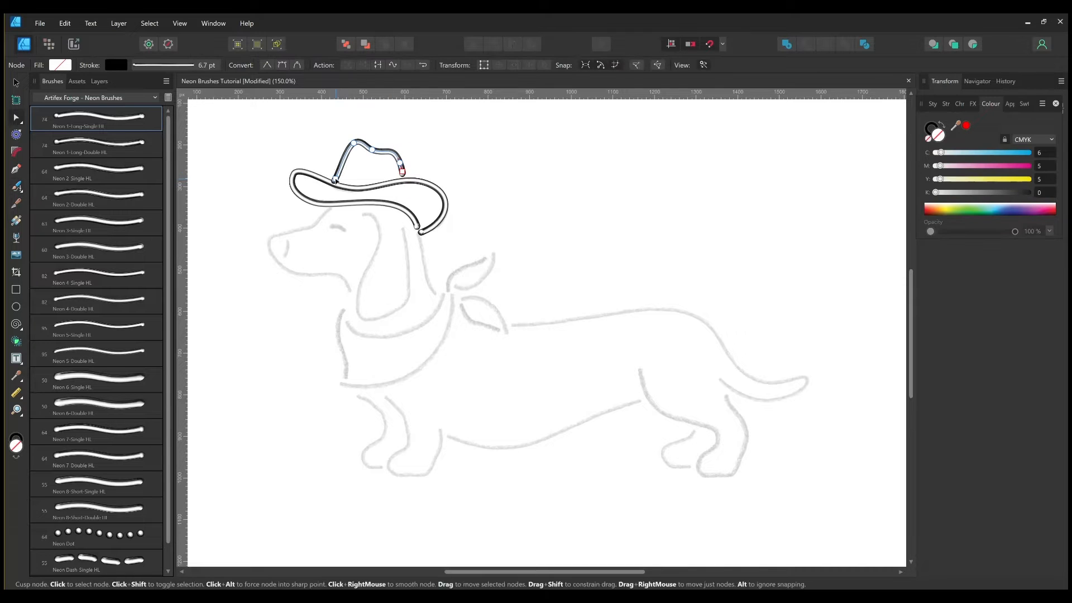
drag(335, 179, 338, 173)
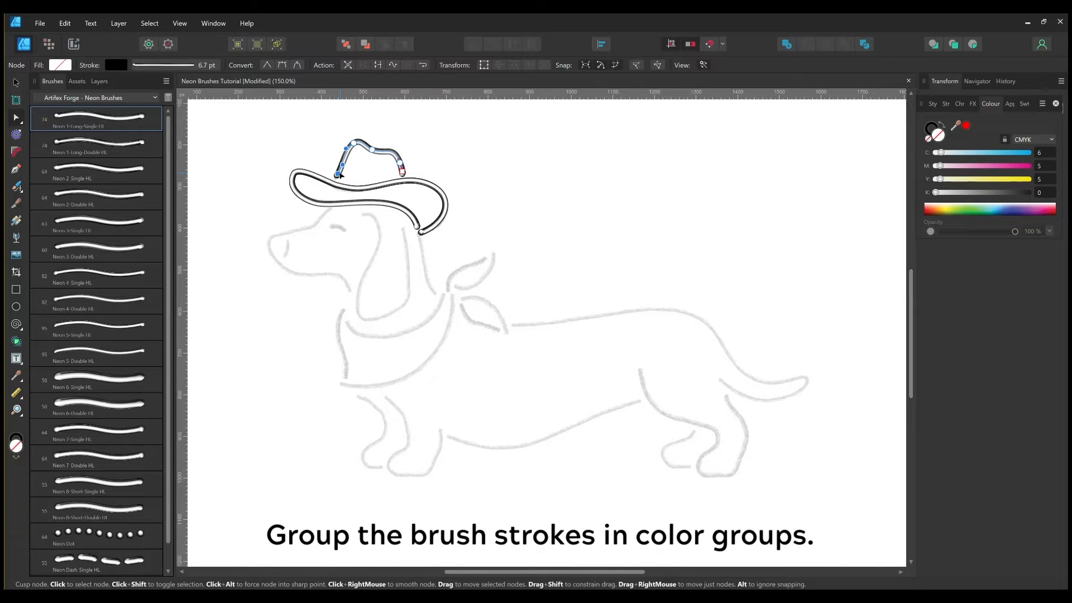
Group the two hat strokes and name the group Orange
click(99, 81)
shift+click(116, 142)
key(ctrl+g)
double_click(70, 116)
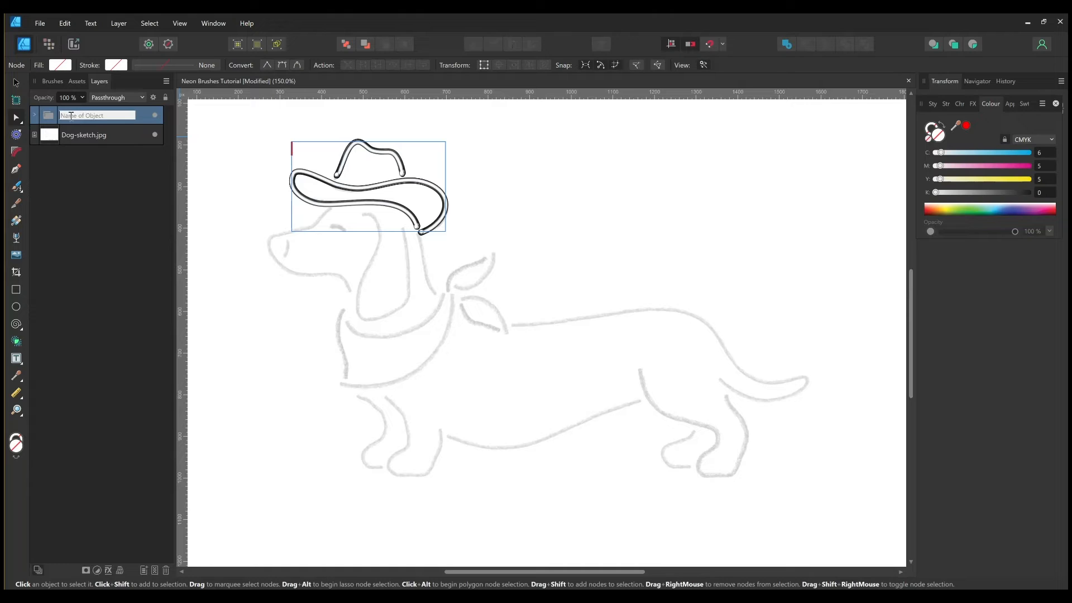
key(Return)
Trace the bandana and its two knot tails with the same neon brush at 30.8 px, ending with the strokes deselected
key(b)
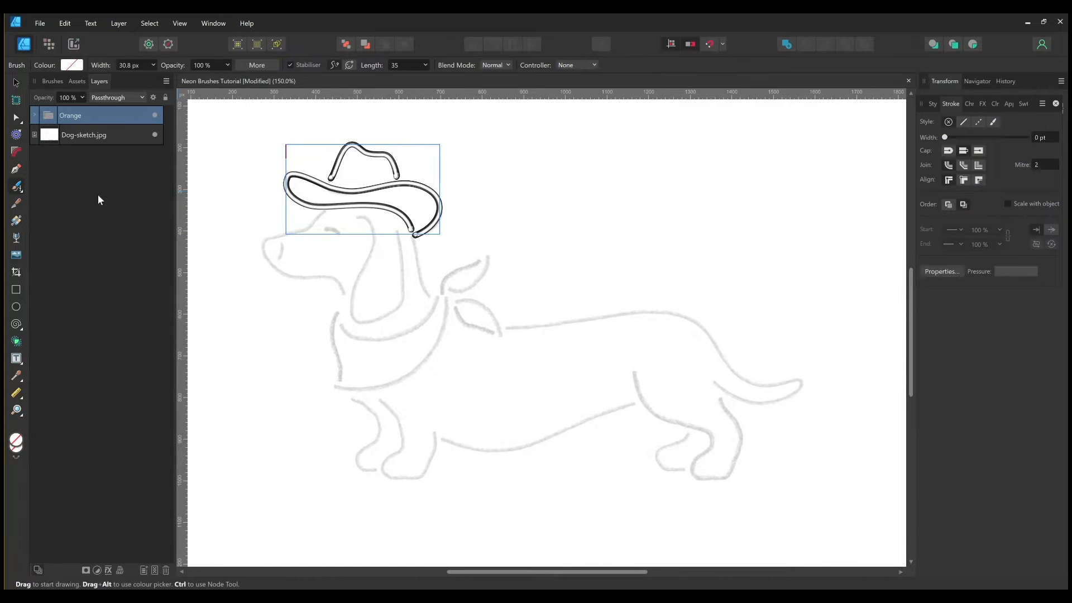
mouse_move(342, 329)
mouse_down()
mouse_move(367, 341)
mouse_move(422, 330)
mouse_move(449, 277)
mouse_up()
mouse_move(335, 318)
mouse_down()
mouse_move(337, 400)
mouse_move(336, 389)
mouse_move(398, 382)
mouse_move(446, 330)
mouse_move(441, 277)
mouse_move(475, 265)
mouse_move(432, 282)
mouse_move(442, 310)
mouse_move(478, 291)
mouse_move(487, 226)
mouse_up()
mouse_move(469, 301)
mouse_down()
mouse_move(498, 307)
mouse_move(504, 356)
mouse_up()
mouse_move(456, 310)
mouse_down()
mouse_move(484, 337)
mouse_move(510, 340)
mouse_up()
key(a)
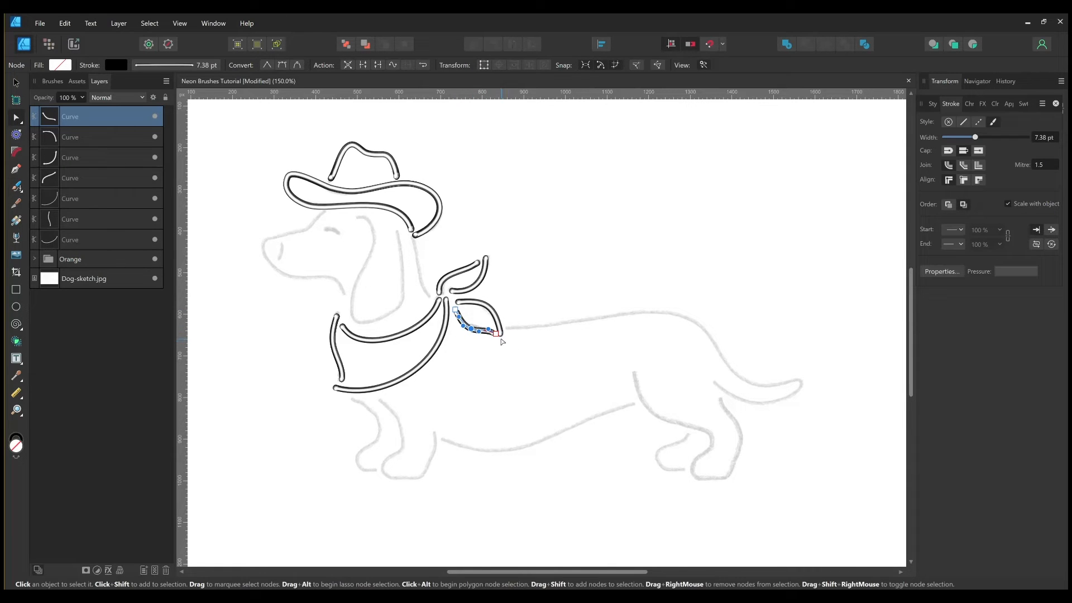
click(496, 341)
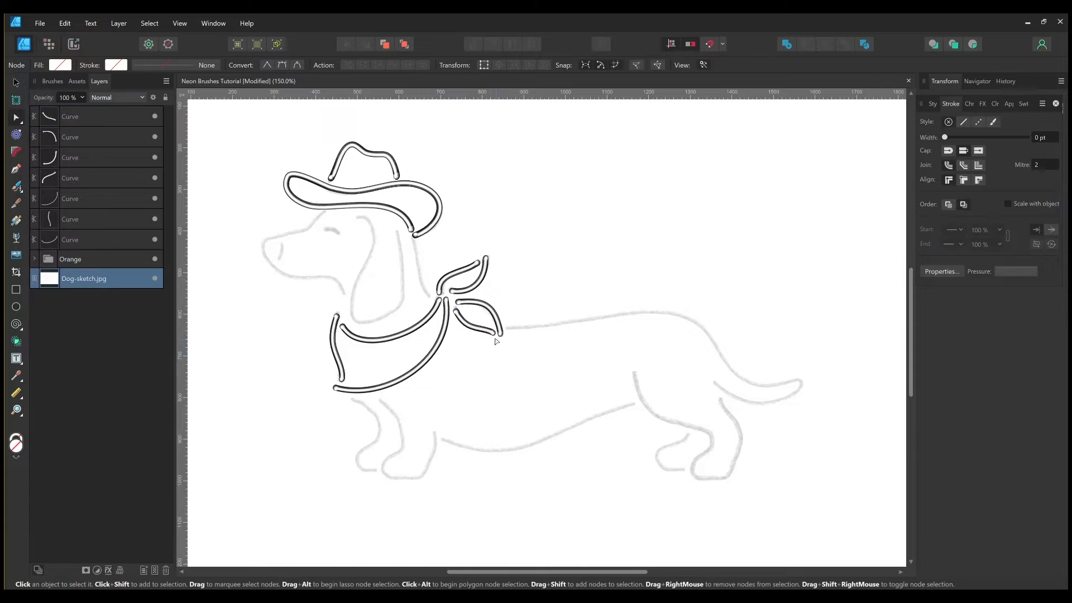
Group the seven bandana curves and name the group Blue
click(101, 116)
shift+click(110, 239)
key(ctrl+g)
double_click(66, 116)
text(Blue)
key(Return)
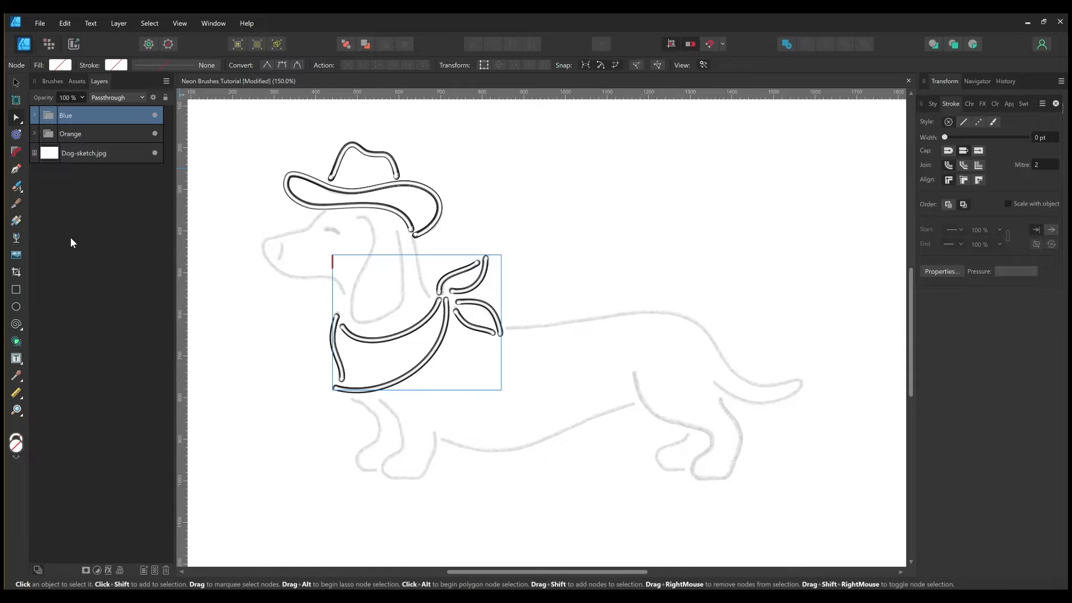
Trace the dog's muzzle and ear with the Neon 2-Double HL brush at a width of 28.4 px
click(21, 186)
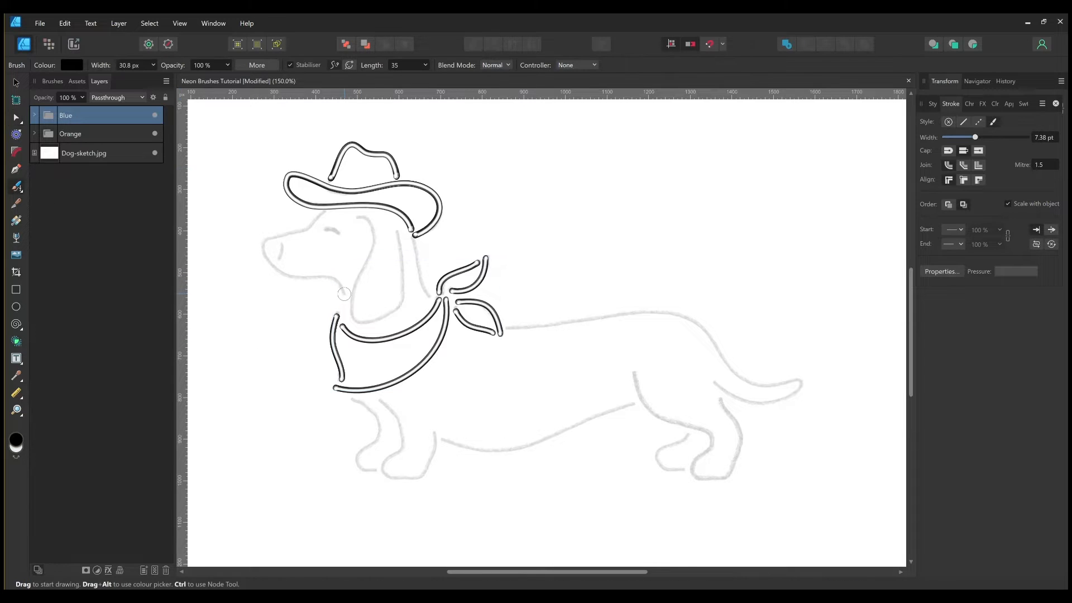
click(52, 81)
click(131, 123)
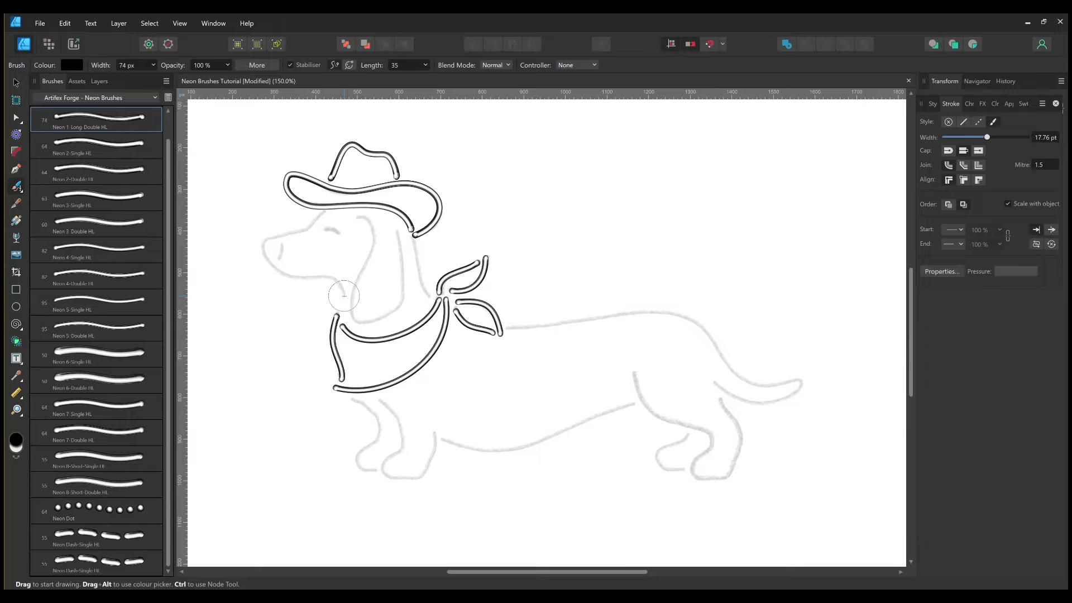
click(112, 179)
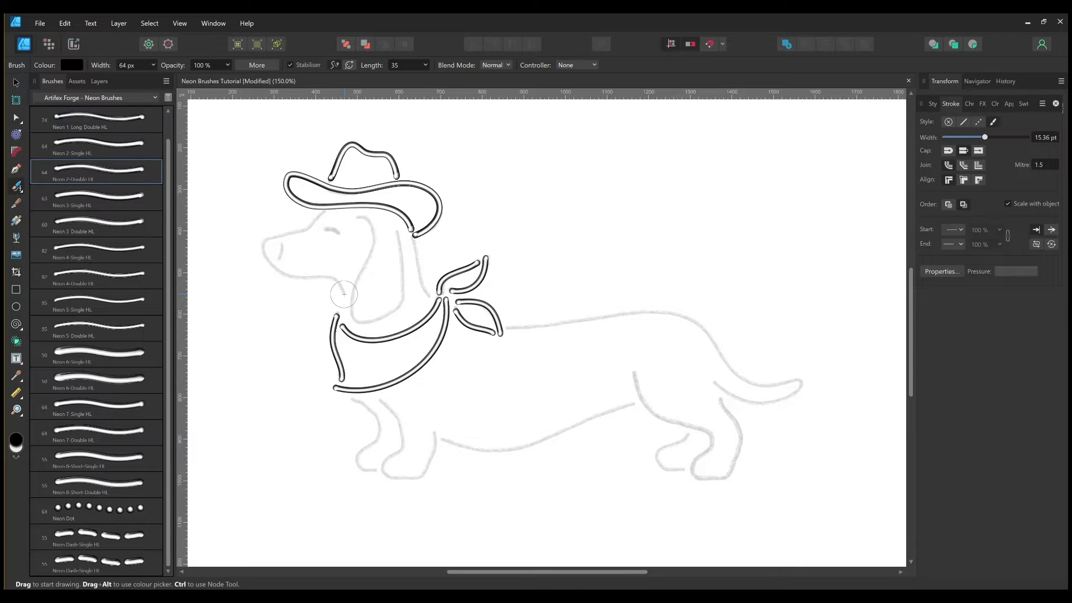
key(bracketleft)
key(bracketleft)
key(bracketleft)
key(bracketleft)
key(bracketleft)
mouse_move(332, 272)
mouse_down()
mouse_move(273, 275)
mouse_move(259, 249)
mouse_move(262, 224)
mouse_move(314, 227)
mouse_move(338, 196)
mouse_move(384, 224)
mouse_move(351, 301)
mouse_move(355, 330)
mouse_move(373, 335)
mouse_move(412, 290)
mouse_move(394, 210)
mouse_up()
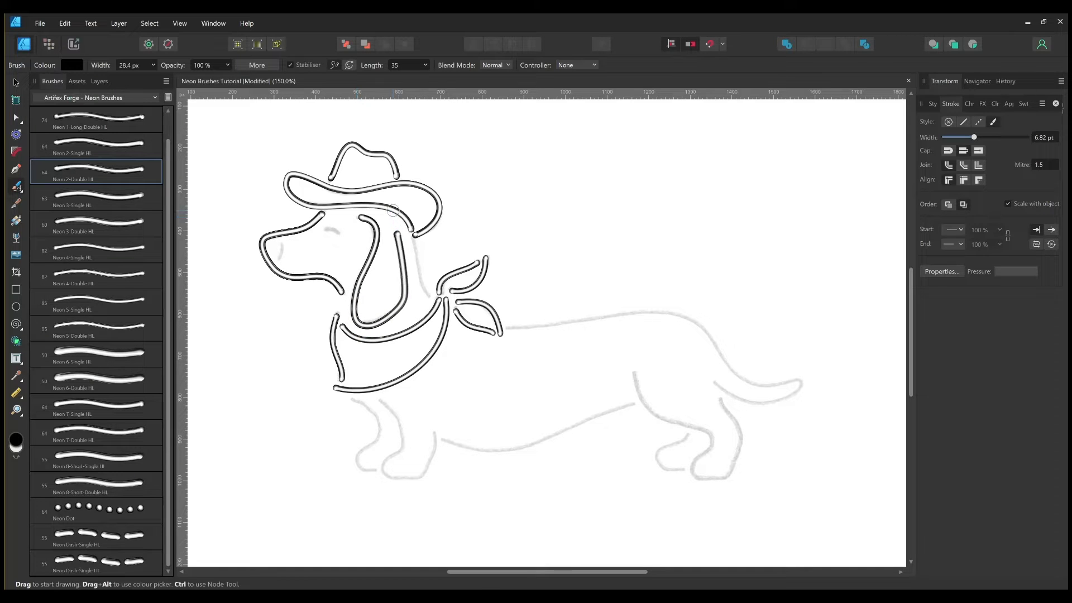
Trace the back of the neck with the Neon 3-Double HL brush at a stroke width of 5.43 pt
click(114, 232)
key(bracketleft)
key(bracketleft)
key(bracketleft)
key(bracketleft)
key(bracketleft)
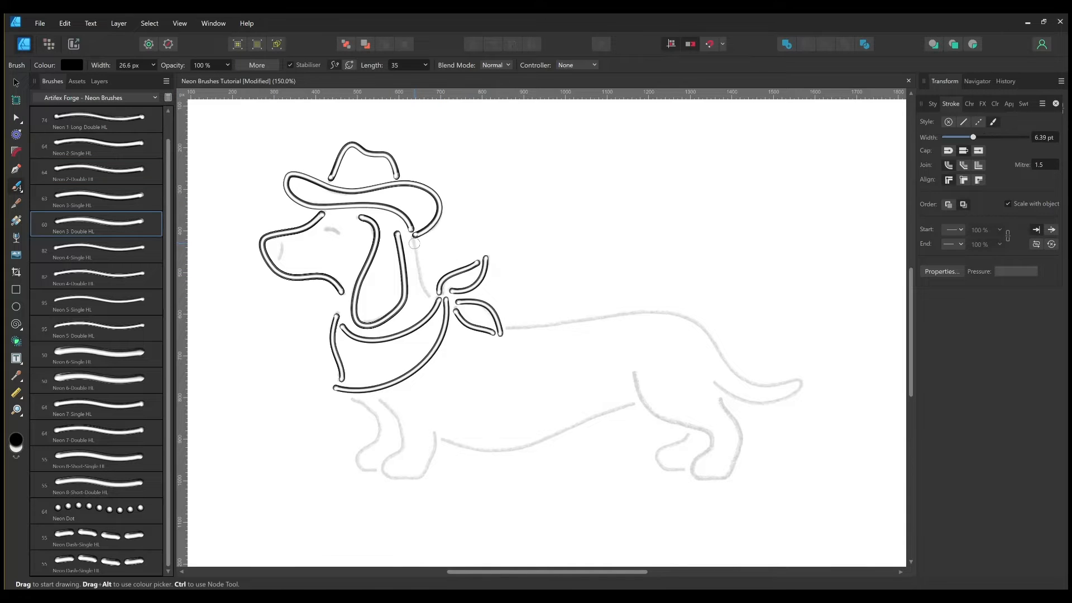
drag(418, 275, 451, 319)
key(a)
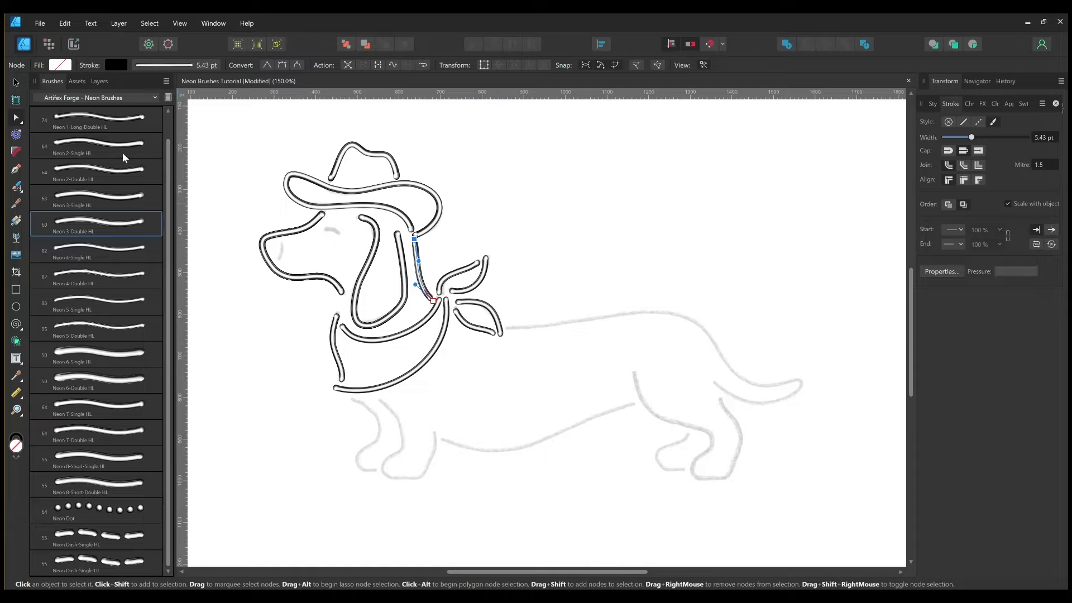
Trace the back line through to the tail tip with the Neon 1-Long-Double HL brush at a width of 23.7 px
click(127, 122)
scroll(160, 159, up, 1)
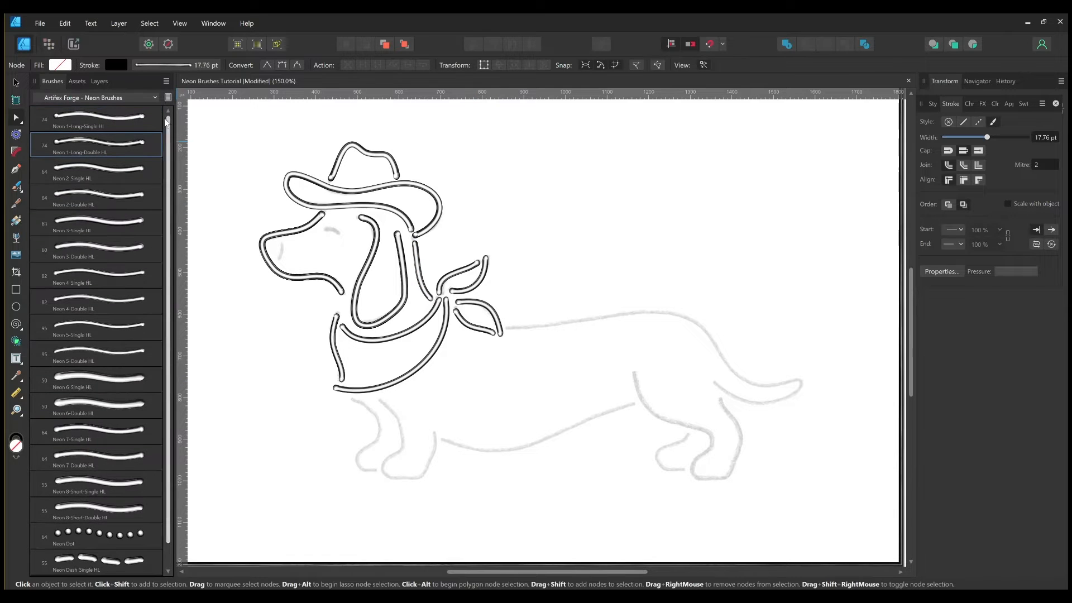
key(b)
drag(509, 328, 549, 326)
key(ctrl+z)
key(bracketleft)
key(bracketleft)
key(bracketleft)
key(bracketleft)
key(bracketleft)
key(bracketleft)
key(bracketleft)
key(bracketleft)
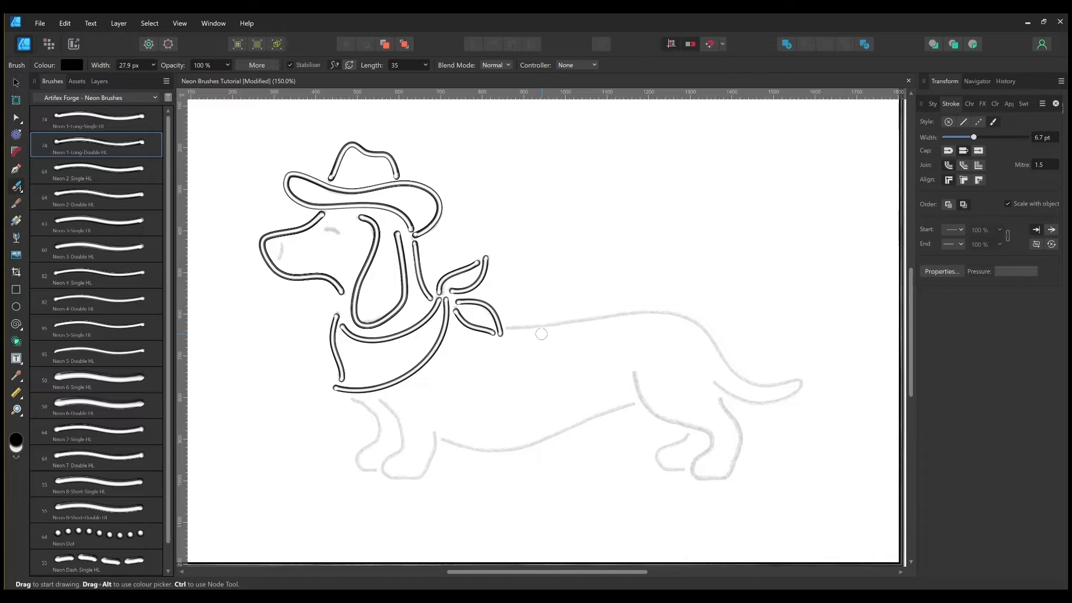
mouse_move(518, 329)
mouse_down()
mouse_move(673, 312)
mouse_move(704, 325)
mouse_move(750, 389)
mouse_move(772, 394)
mouse_move(809, 375)
mouse_move(817, 393)
mouse_up()
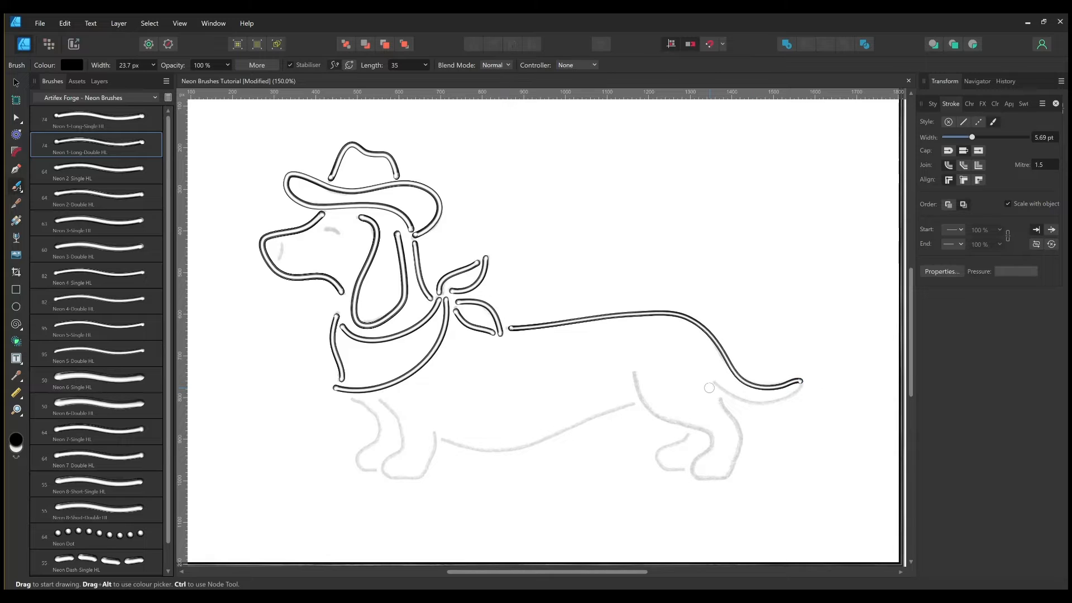
Trace the tail's underside, the near hind leg and the belly with the same brush
mouse_move(733, 397)
mouse_down()
mouse_move(787, 401)
mouse_move(809, 363)
mouse_up()
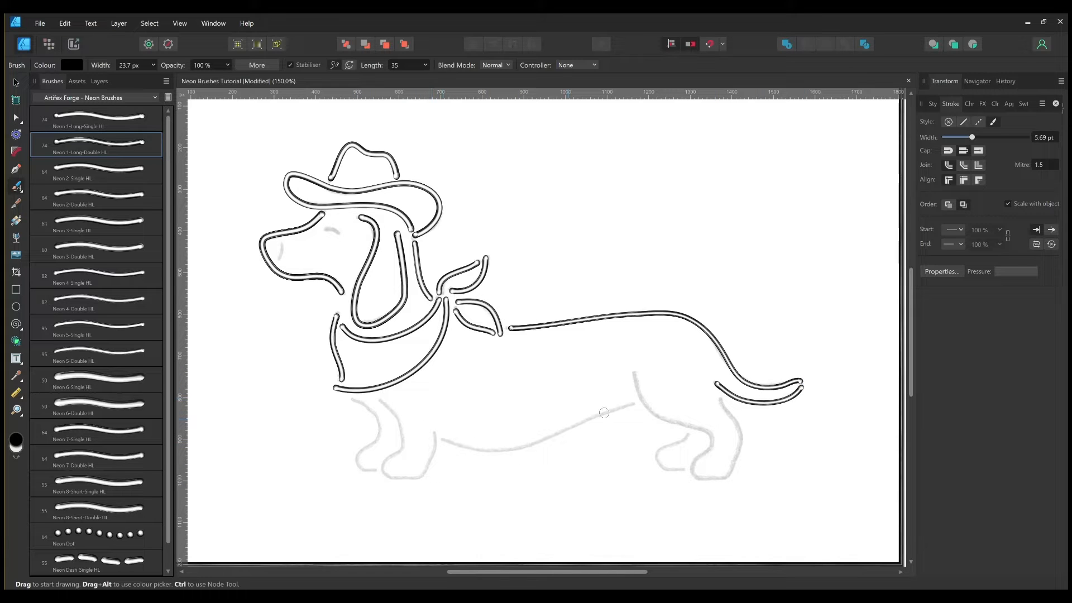
mouse_move(639, 395)
mouse_down()
mouse_move(669, 426)
mouse_move(723, 441)
mouse_move(720, 453)
mouse_move(681, 466)
mouse_move(711, 497)
mouse_move(742, 488)
mouse_move(748, 466)
mouse_move(746, 419)
mouse_move(716, 381)
mouse_up()
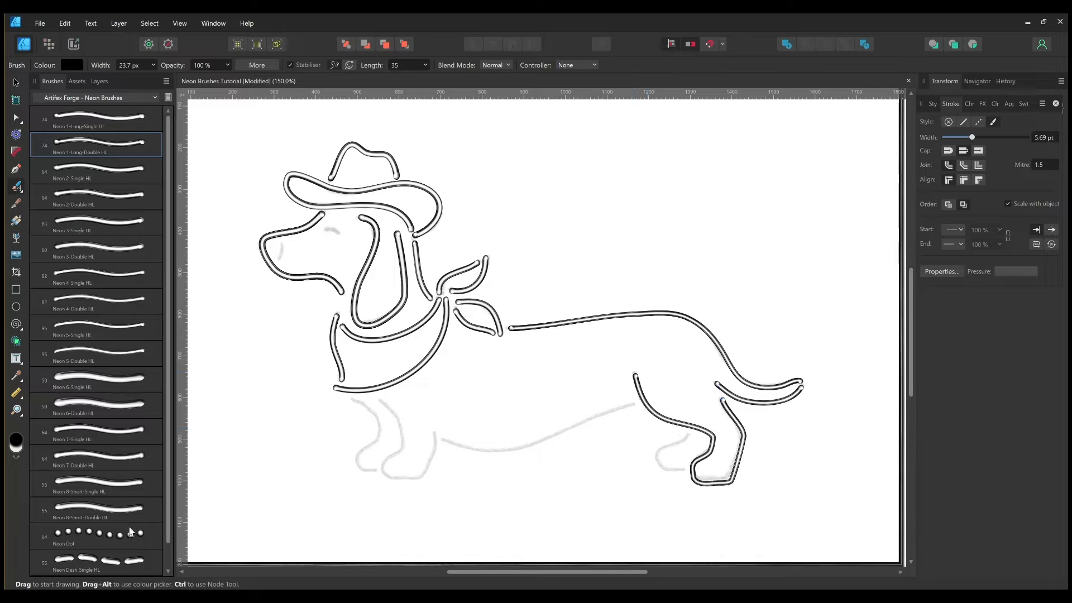
mouse_move(465, 448)
mouse_down()
mouse_move(537, 447)
mouse_move(657, 401)
mouse_up()
Trace both front legs and the far hind leg with the Neon 3-Double HL brush at a width of 22.6 px
click(123, 250)
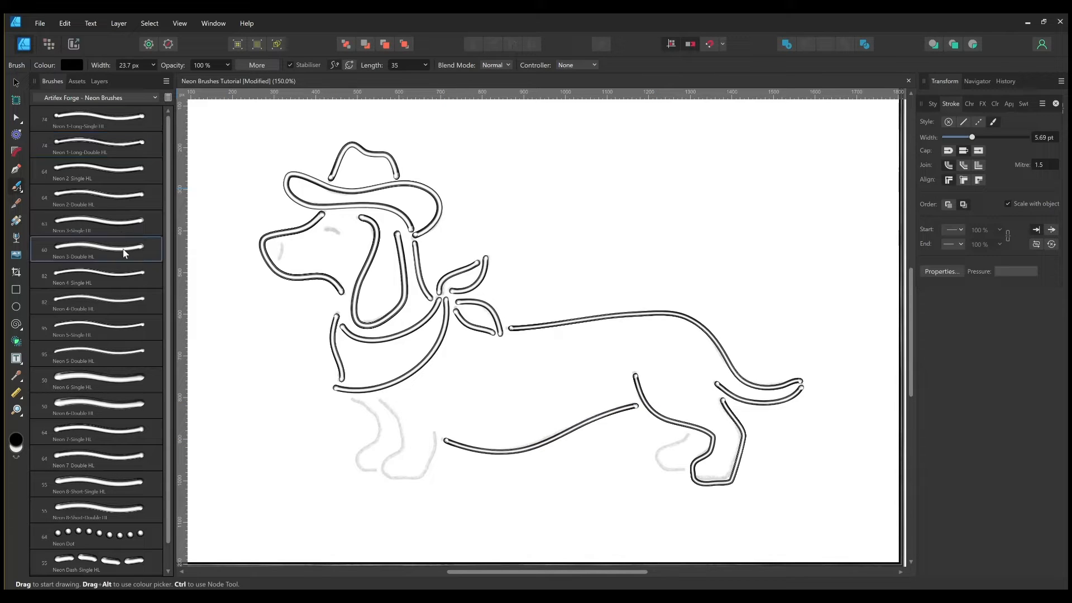
key(bracketleft)
key(bracketleft)
key(bracketleft)
mouse_move(395, 412)
mouse_down()
mouse_move(410, 434)
mouse_move(398, 470)
mouse_move(375, 465)
mouse_move(382, 491)
mouse_move(442, 476)
mouse_move(430, 415)
mouse_up()
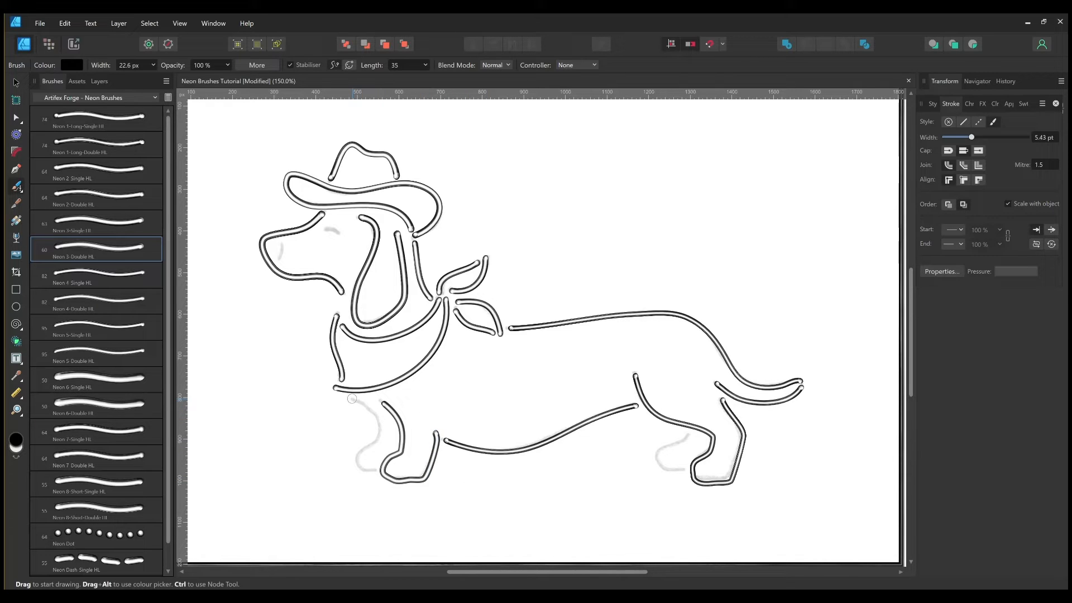
drag(382, 416, 390, 433)
mouse_move(362, 458)
mouse_down()
mouse_move(349, 466)
mouse_move(354, 477)
mouse_move(396, 474)
mouse_up()
mouse_move(687, 438)
mouse_down()
mouse_move(648, 451)
mouse_move(647, 470)
mouse_move(680, 483)
mouse_move(707, 469)
mouse_up()
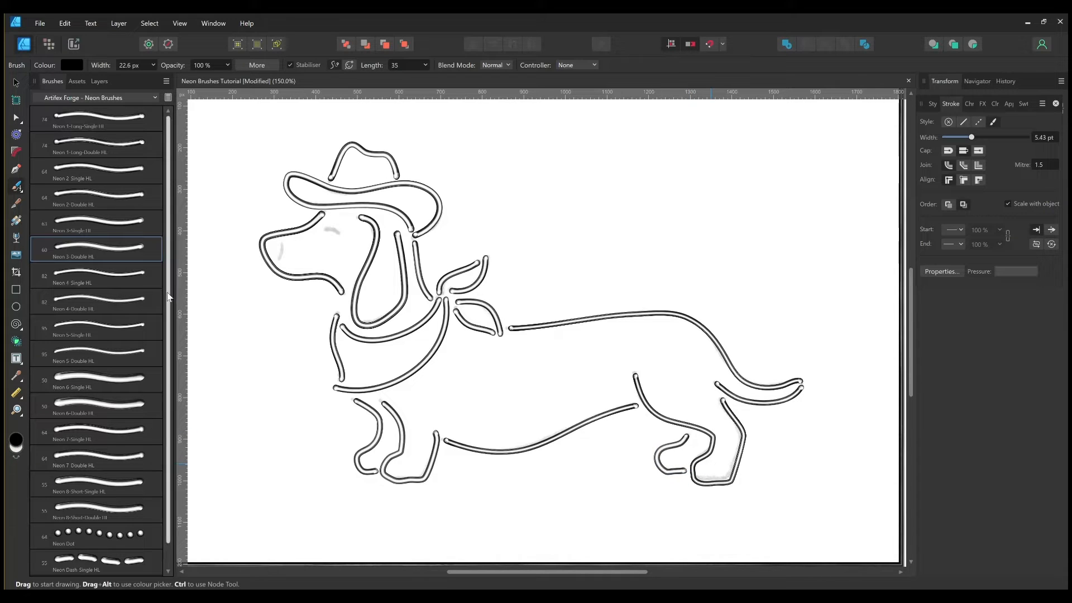
Trace the eye and nose lines with the Neon 7-Double HL brush at a reduced width
scroll(138, 336, down, 1)
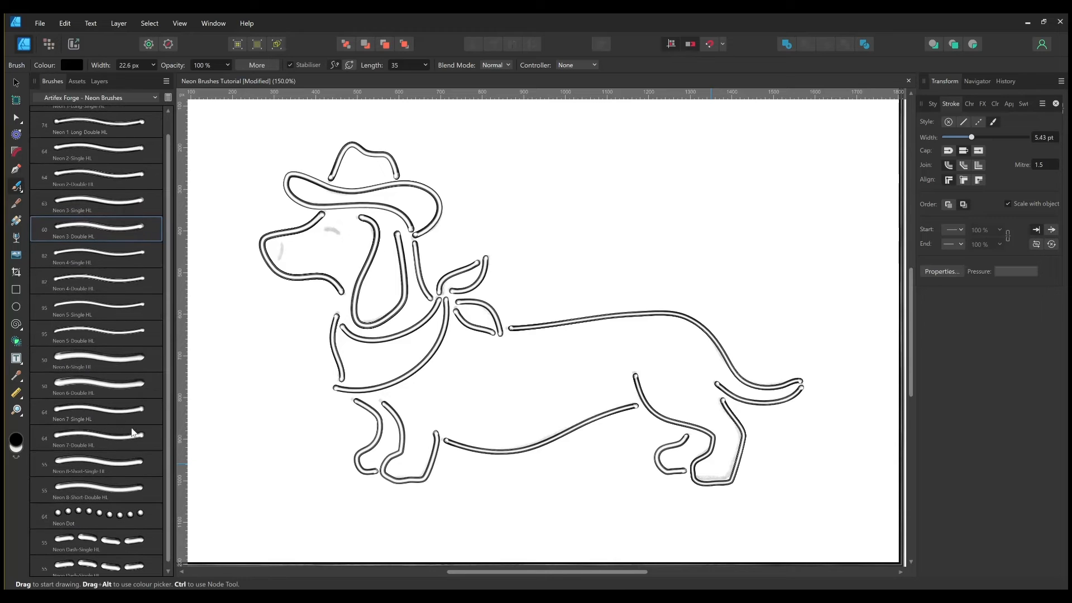
click(133, 444)
key(bracketleft)
key(bracketleft)
key(bracketleft)
key(bracketleft)
key(bracketleft)
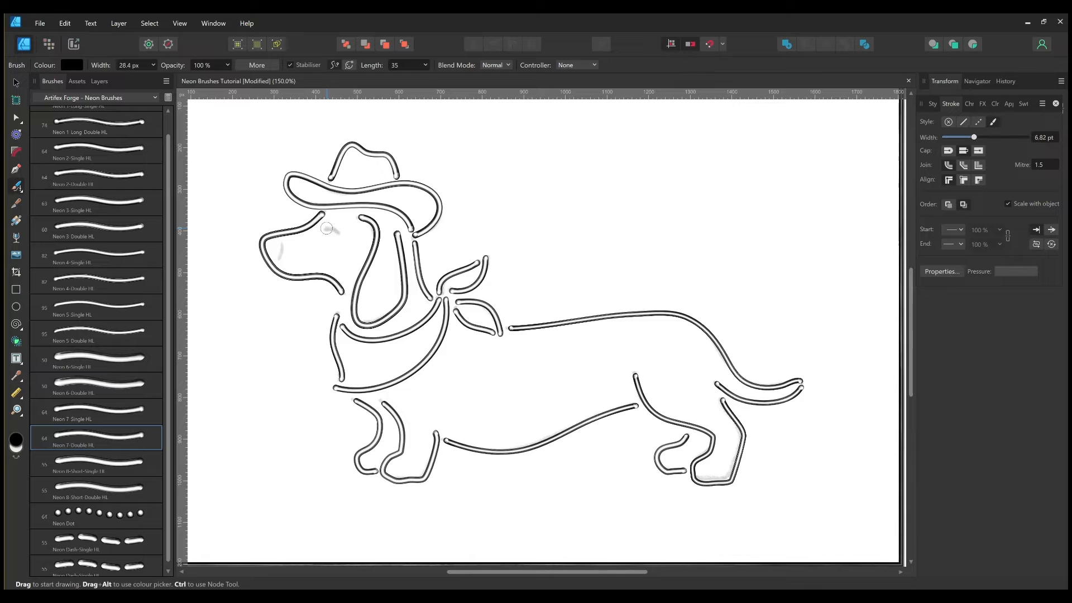
drag(347, 227, 349, 235)
Bend the middle of the nose stroke slightly outward into a smooth curve, ending with the strokes deselected
key(a)
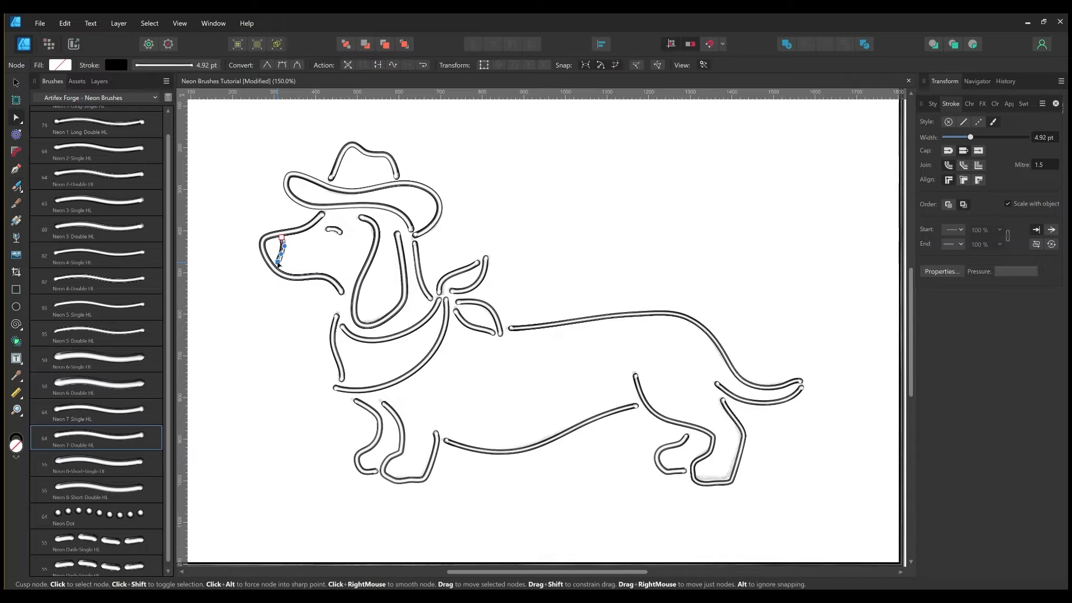
drag(280, 255, 286, 254)
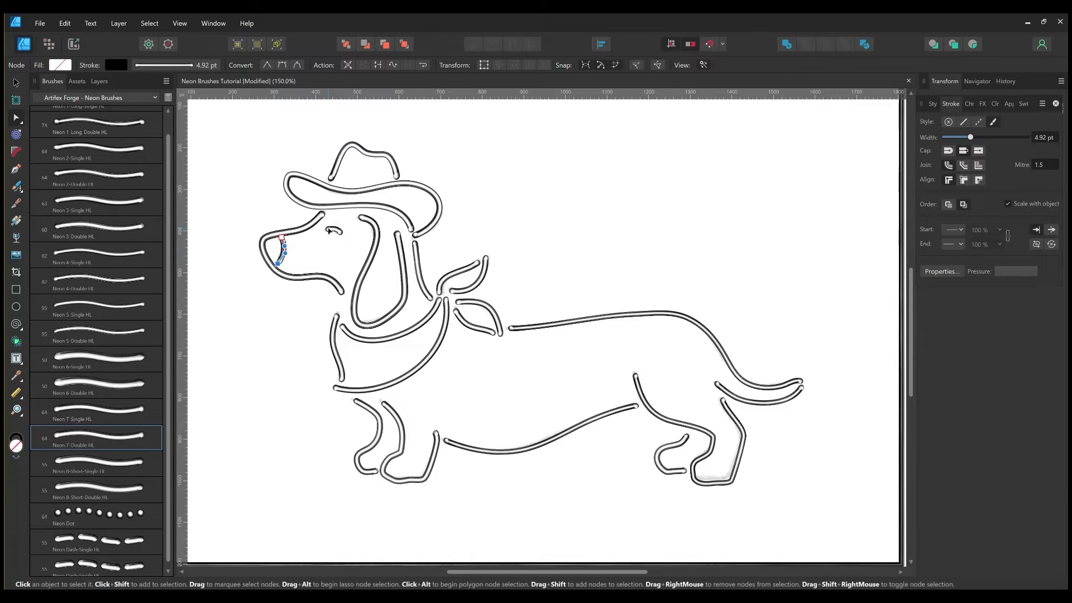
click(331, 230)
click(492, 195)
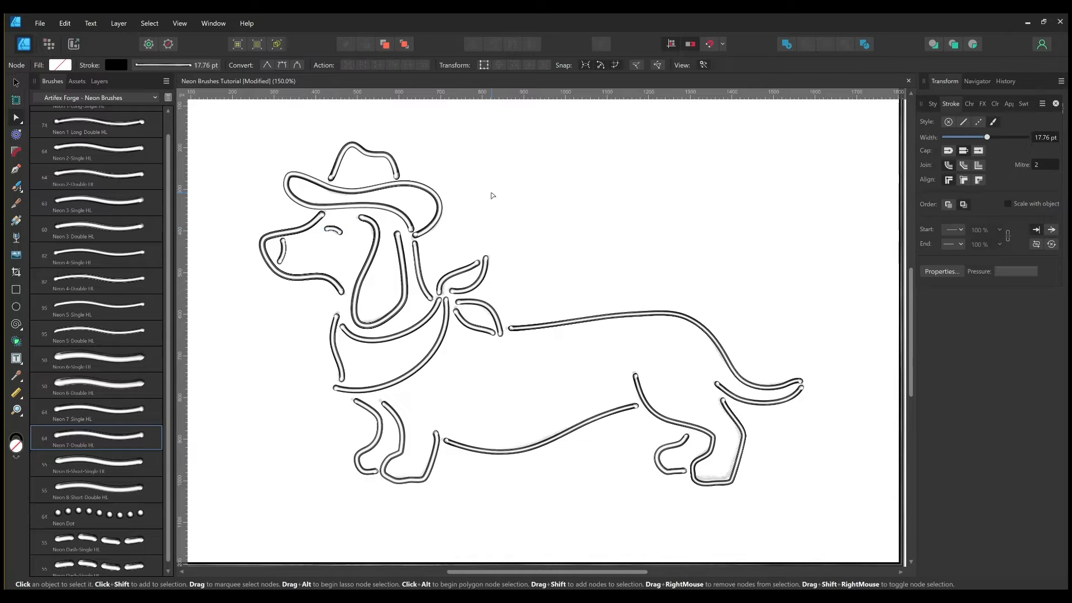
click(17, 82)
click(334, 230)
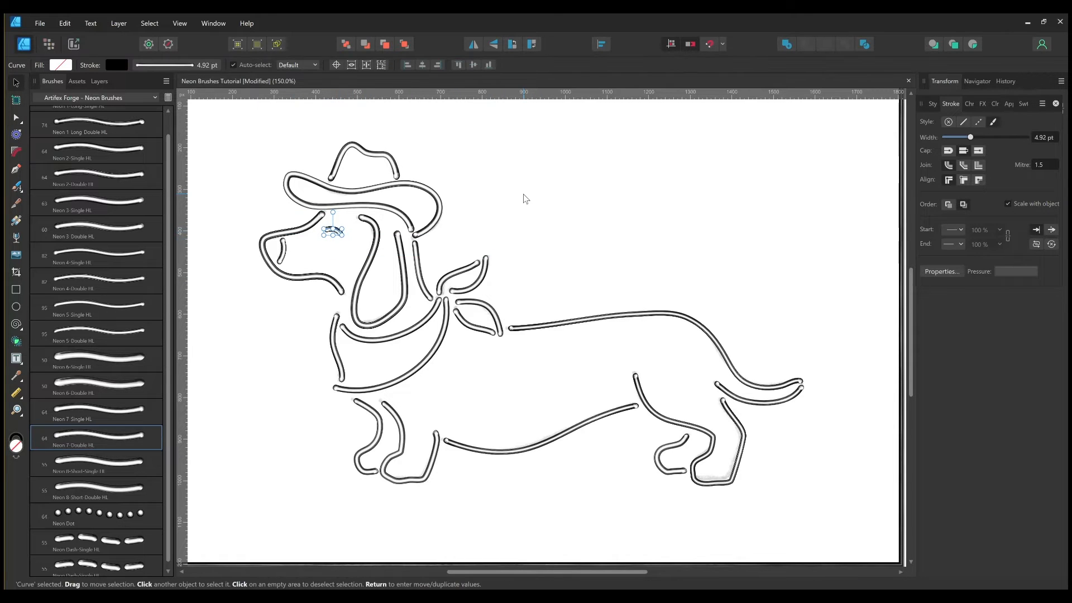
click(565, 245)
Group all twelve ungrouped body, head and leg curves and name the group Pink
click(99, 81)
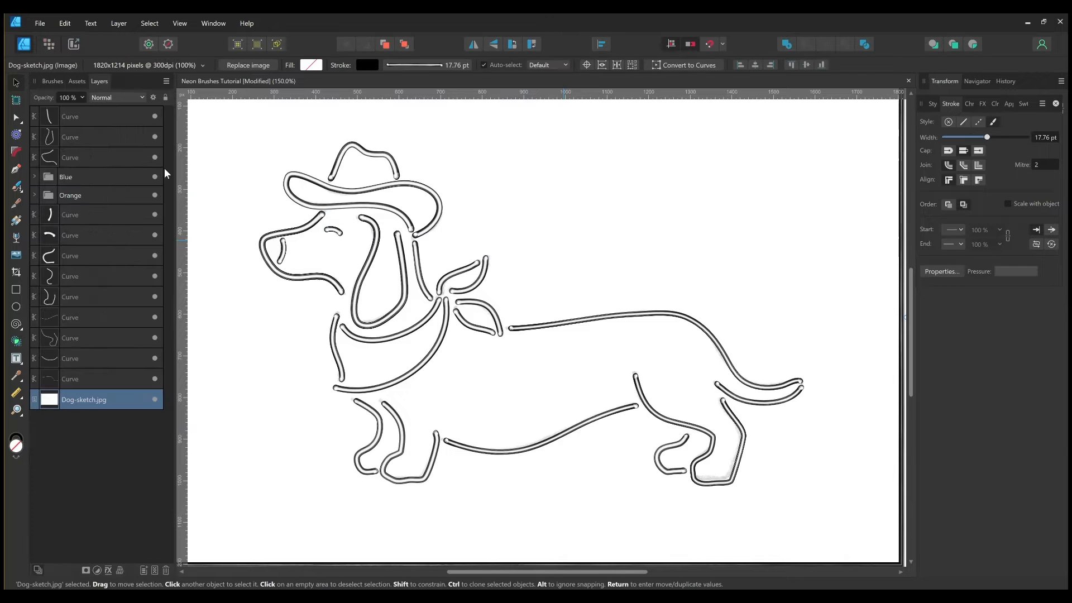
click(104, 116)
shift+click(100, 158)
ctrl+click(97, 215)
ctrl+click(99, 235)
ctrl+click(101, 256)
ctrl+click(104, 275)
ctrl+click(107, 296)
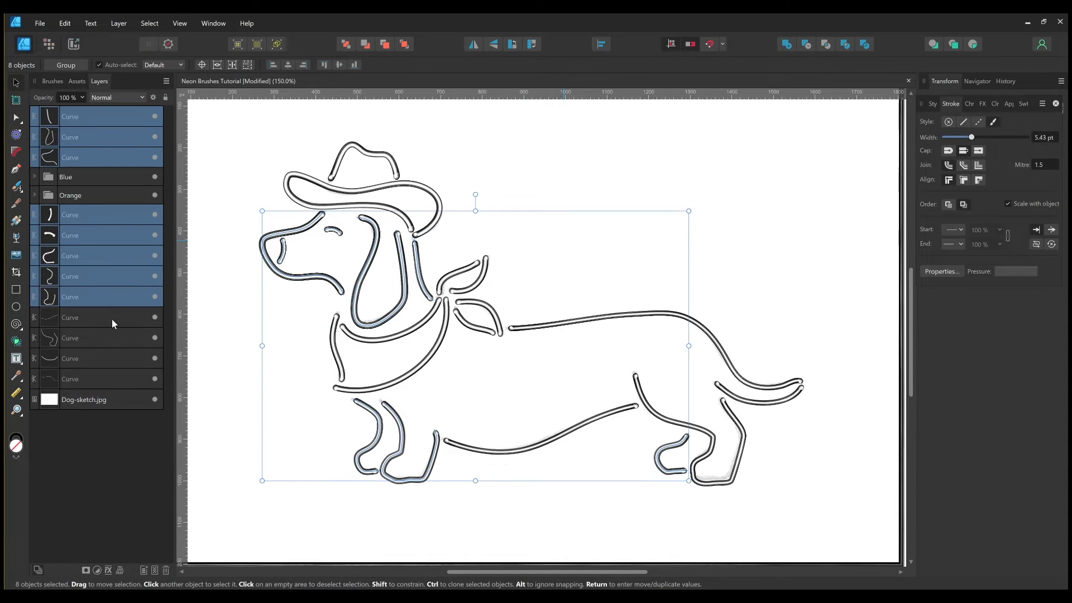
ctrl+click(111, 317)
ctrl+click(109, 338)
ctrl+click(109, 358)
ctrl+click(108, 378)
key(ctrl+g)
double_click(78, 153)
text(Pink)
key(Return)
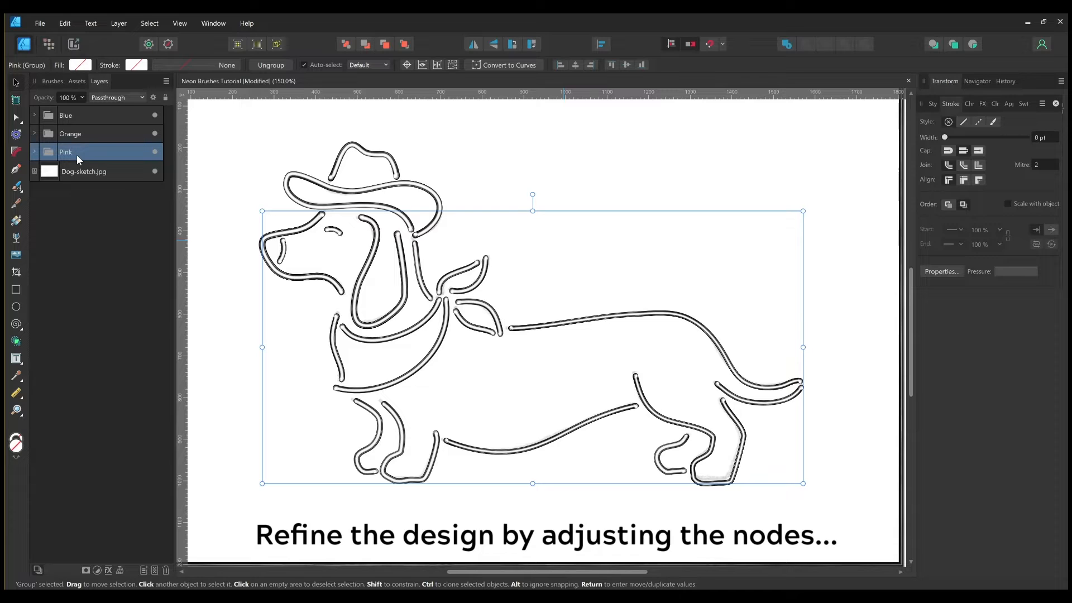
Reshape the bottom of the near hind paw by adjusting its curve's nodes and handles
double_click(715, 483)
double_click(715, 484)
drag(744, 492, 692, 475)
click(734, 482)
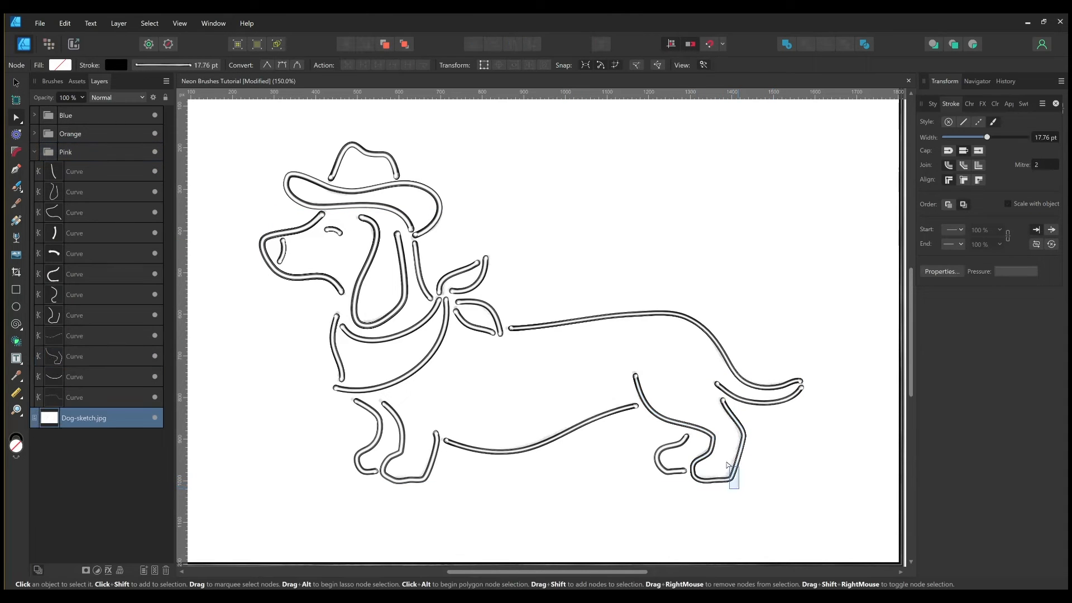
click(735, 479)
drag(734, 480, 699, 483)
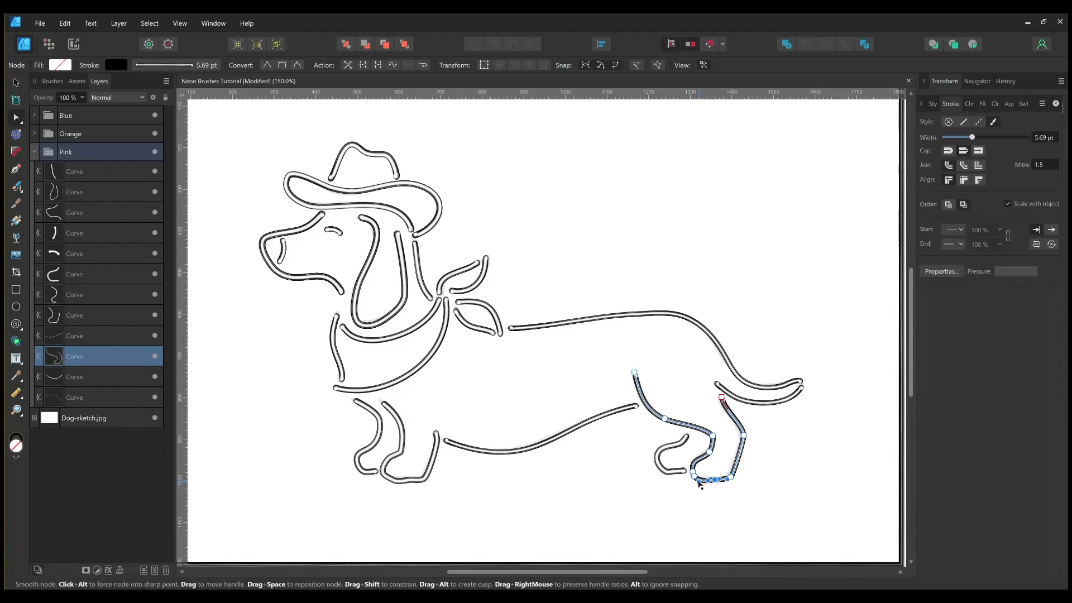
Adjust the far hind paw's lower curve, and join the back curve to the tail's lower curve at the tail tip
click(663, 468)
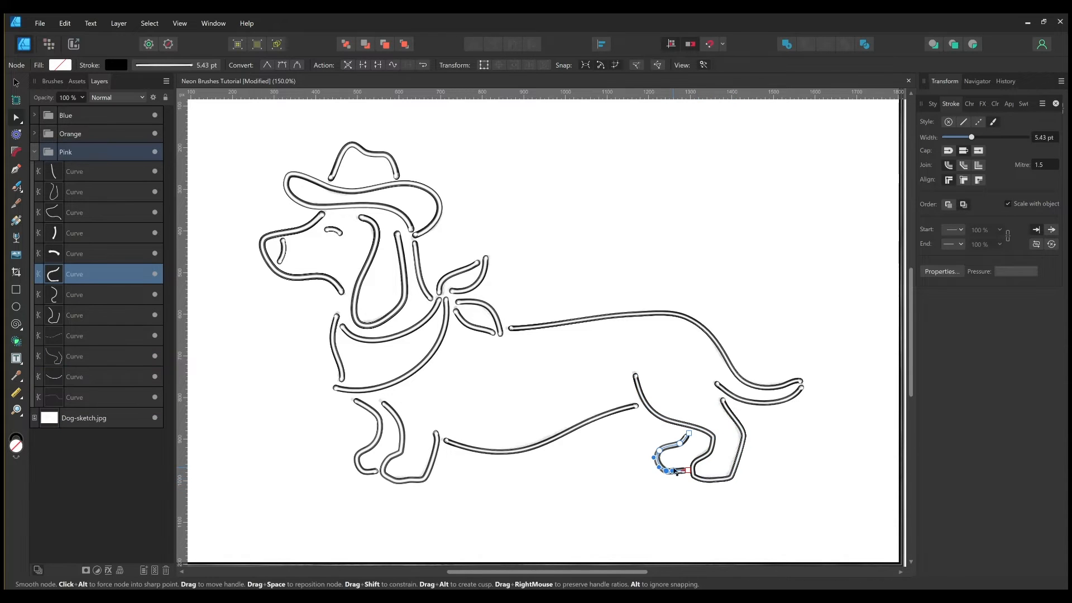
click(669, 498)
click(800, 389)
click(807, 384)
click(799, 390)
shift+click(793, 382)
click(408, 65)
click(817, 403)
Round the tip of the tail by adjusting the nodes and handles where the two tail lines meet
key(ctrl+plus)
key(ctrl+plus)
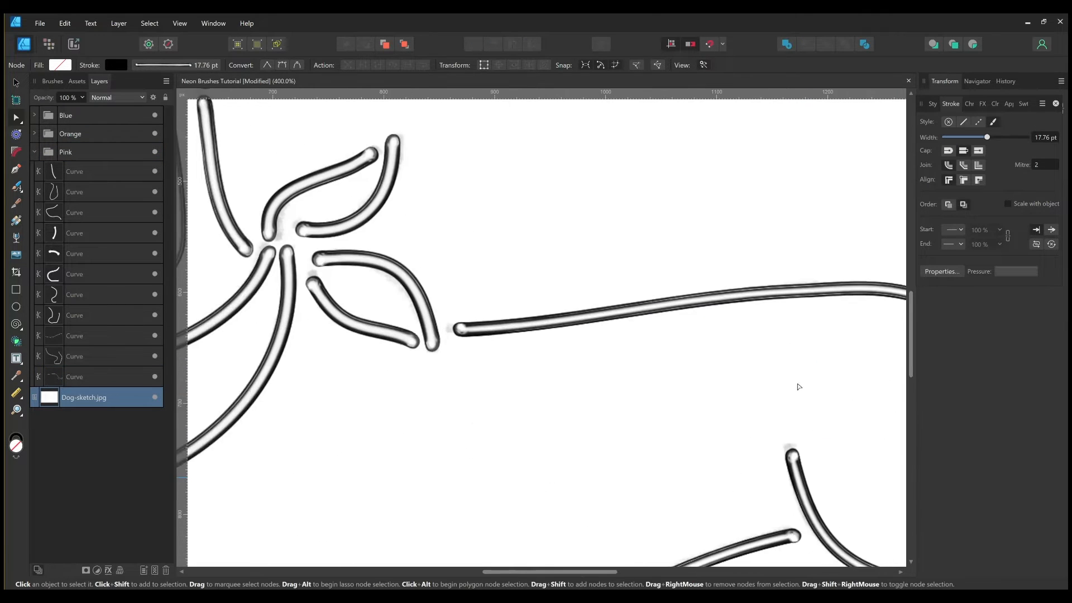
drag(855, 404, 316, 373)
click(694, 438)
click(700, 441)
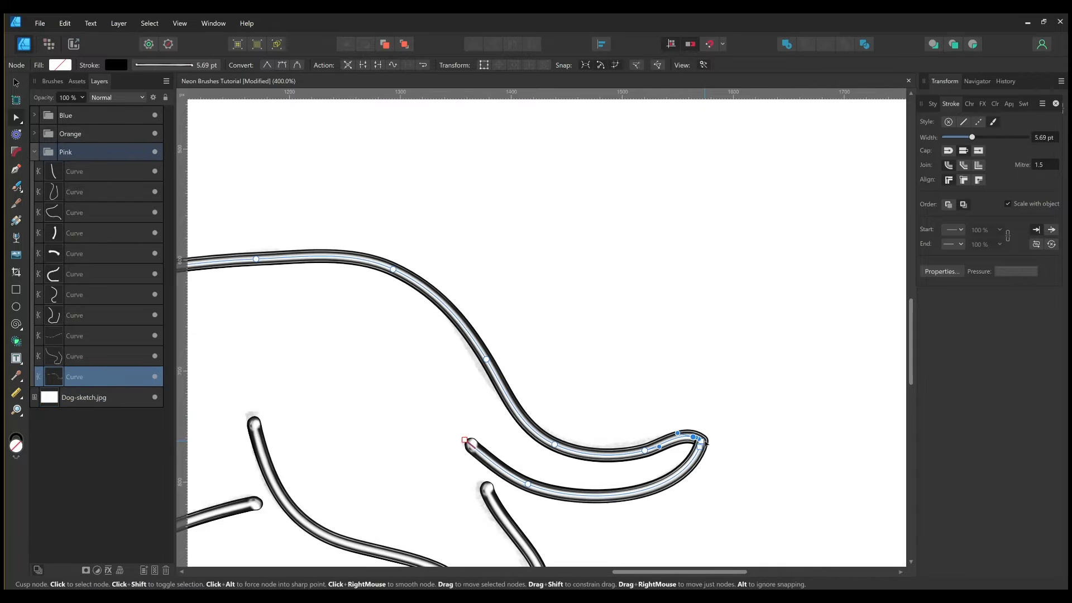
click(699, 446)
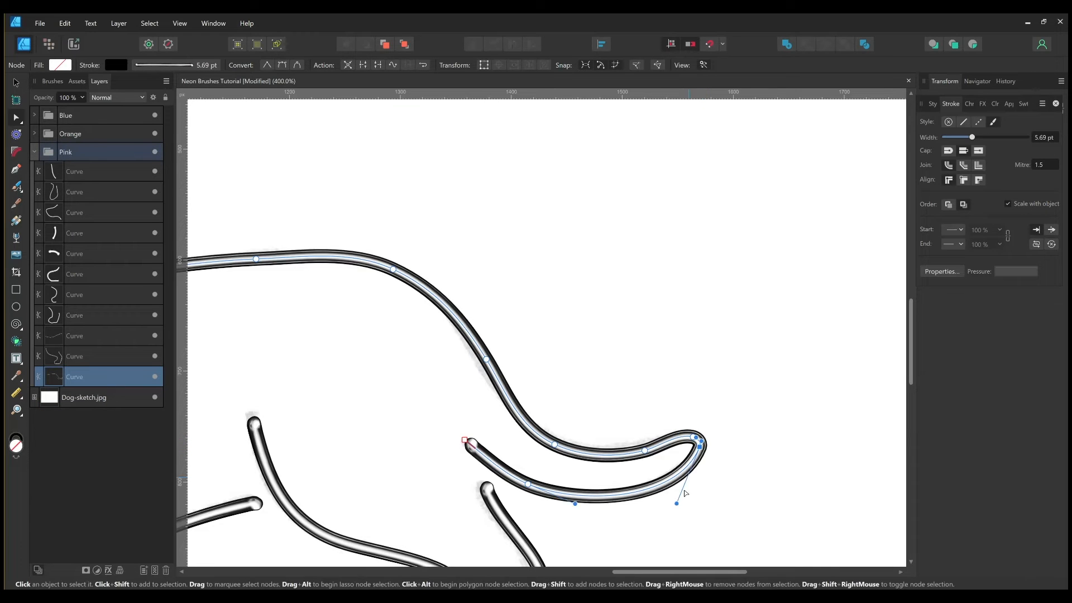
click(716, 497)
Refine the near hind leg by adjusting its nodes at the top, heel, sole and ankle
drag(612, 503, 765, 400)
key(ctrl+minus)
drag(657, 396, 713, 379)
click(673, 353)
click(672, 351)
shift+click(715, 425)
shift+click(690, 509)
drag(690, 508, 686, 508)
click(648, 459)
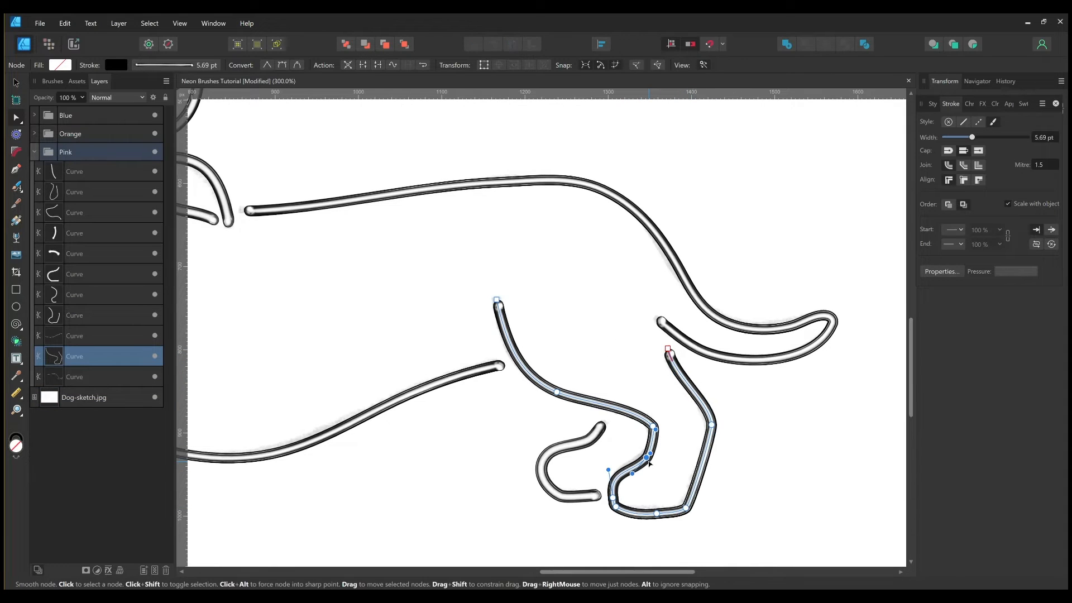
click(606, 499)
click(589, 512)
Delete the extra node in the middle of the near front paw's sole
mouse_move(497, 475)
mouse_down()
mouse_move(562, 485)
mouse_move(742, 469)
mouse_up()
drag(463, 447, 666, 429)
click(510, 493)
click(470, 492)
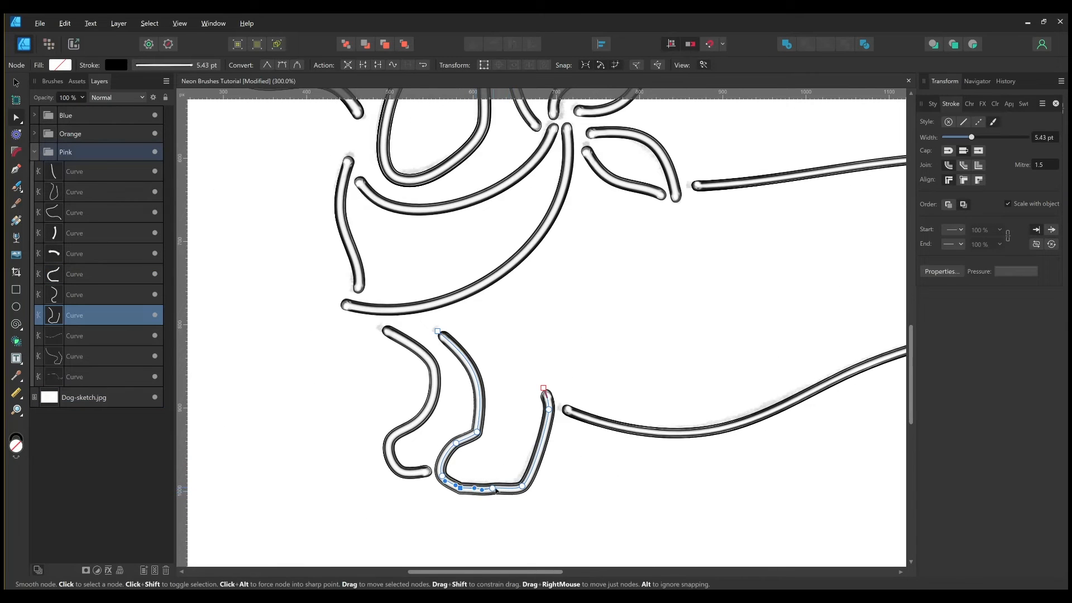
key(Delete)
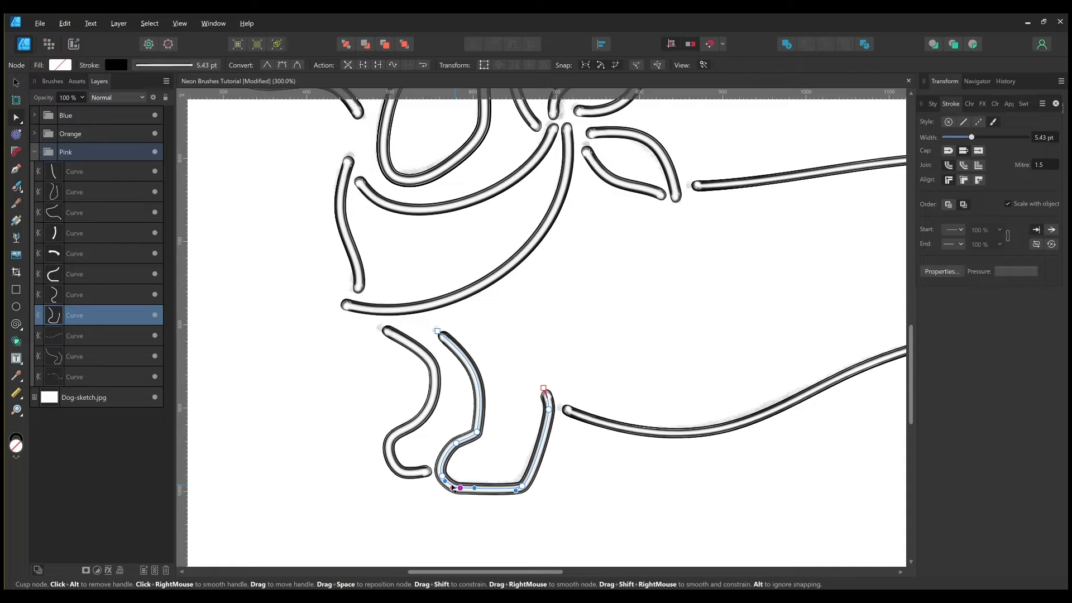
Nudge the belly line's front end towards the front leg, and round the far front paw's lower corner with the Corner tool
click(575, 418)
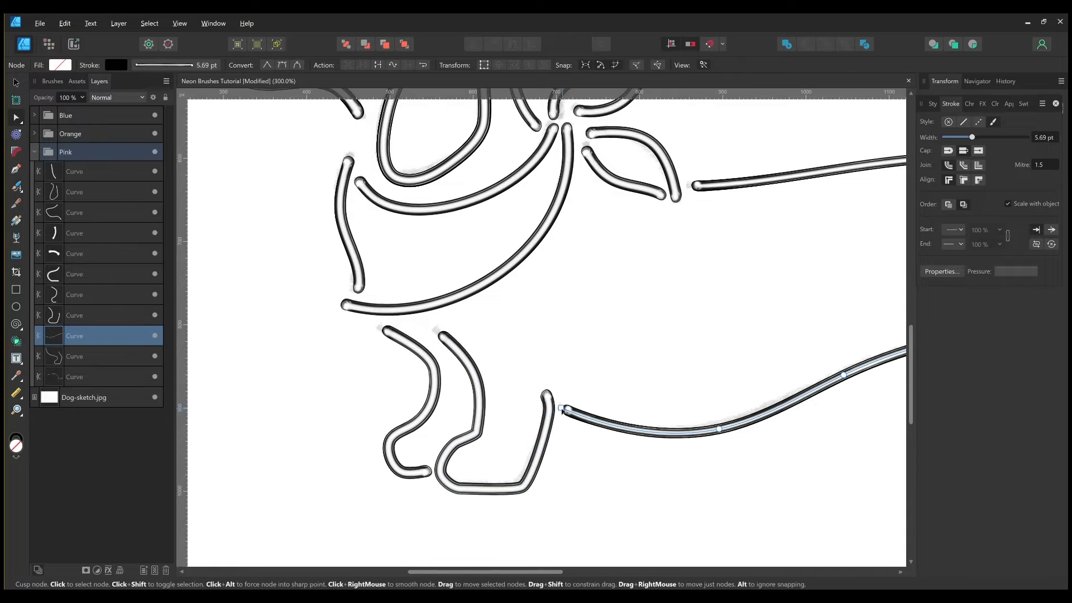
click(415, 476)
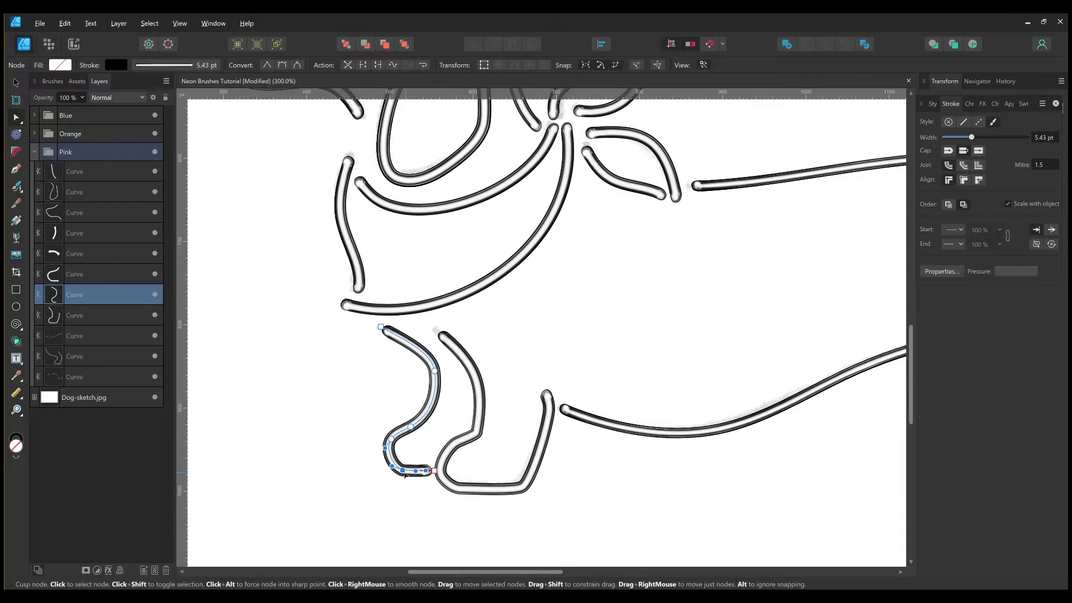
click(15, 151)
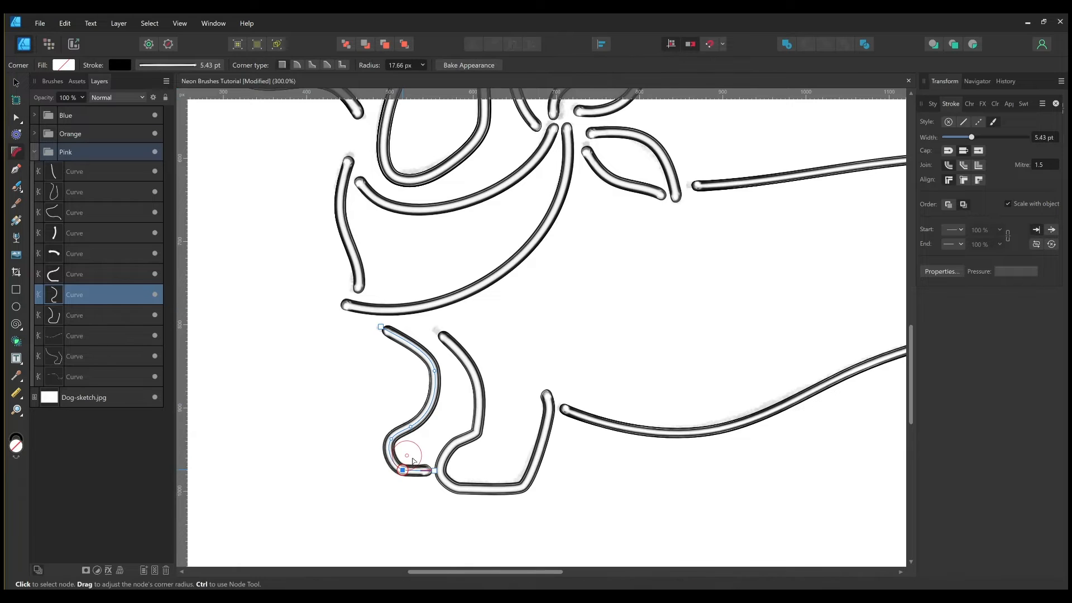
key(a)
Smooth the sharp ankle bend of the near front leg, deleting the surplus node there
click(503, 458)
click(479, 433)
click(477, 431)
click(17, 134)
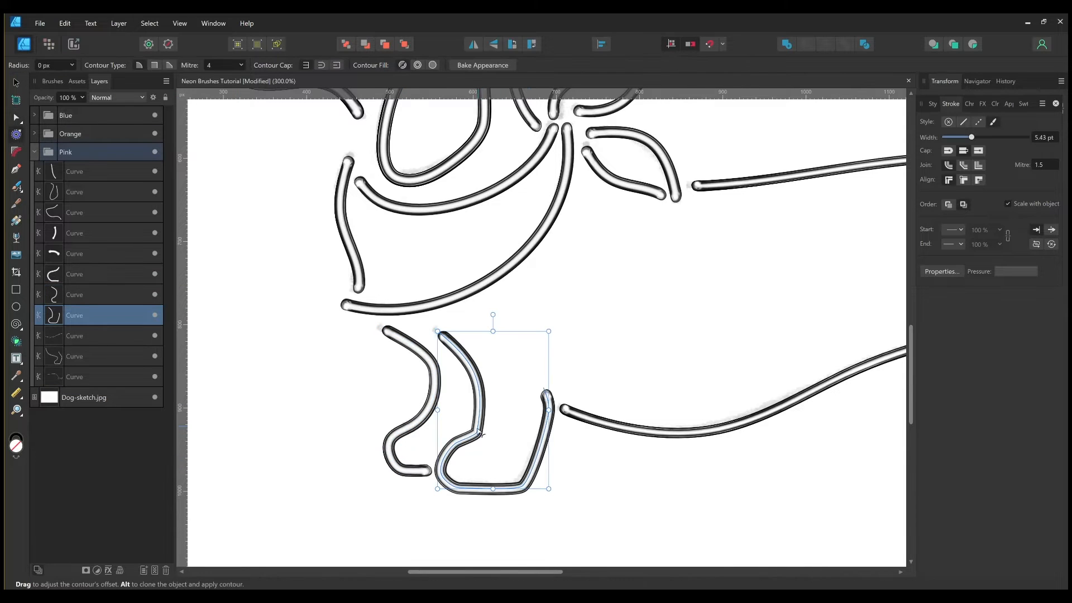
key(a)
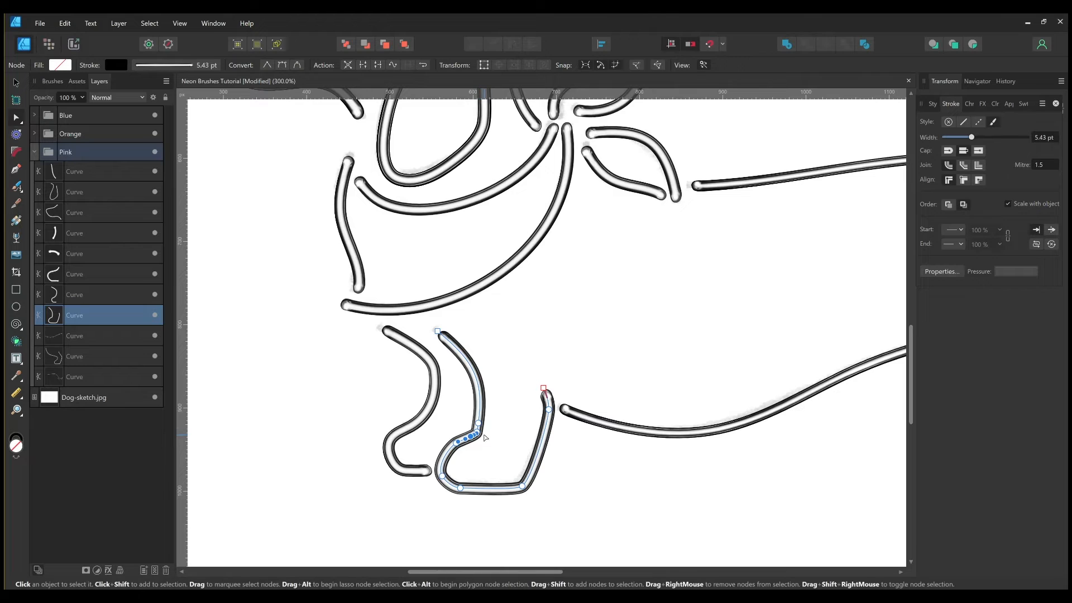
key(Delete)
Adjust the top ends of the two front leg curves to follow the sketch
drag(480, 379, 480, 432)
click(390, 388)
drag(381, 381, 433, 378)
click(447, 389)
Nudge the inner ends of the bandana bow's curves at the knot
drag(435, 334, 389, 468)
click(543, 342)
drag(539, 334, 535, 328)
drag(591, 401, 649, 421)
click(567, 312)
drag(565, 325, 568, 326)
Refine the hat crown, the hat brim and the lower part of the ear by adjusting their nodes and handles
drag(544, 241, 599, 361)
click(412, 196)
drag(403, 215, 406, 210)
click(648, 231)
click(620, 274)
drag(578, 323, 478, 222)
click(575, 357)
click(422, 205)
click(383, 176)
drag(460, 181, 450, 183)
click(441, 378)
drag(446, 377, 447, 375)
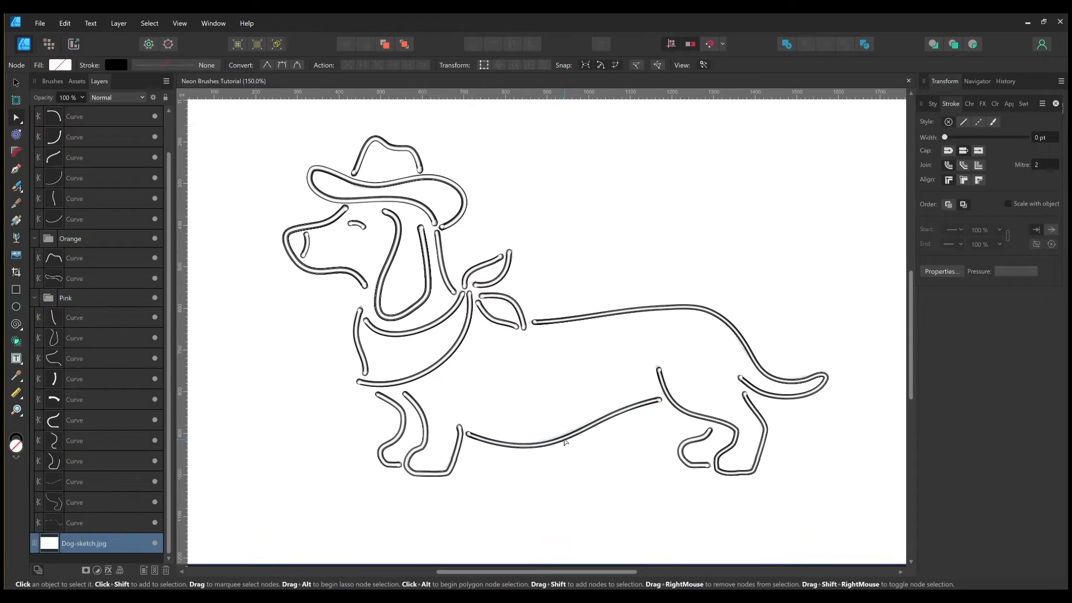
Set the stroke width of the belly line, the near hind leg and the back-and-tail curve to 9 pt
click(564, 440)
drag(975, 137, 979, 138)
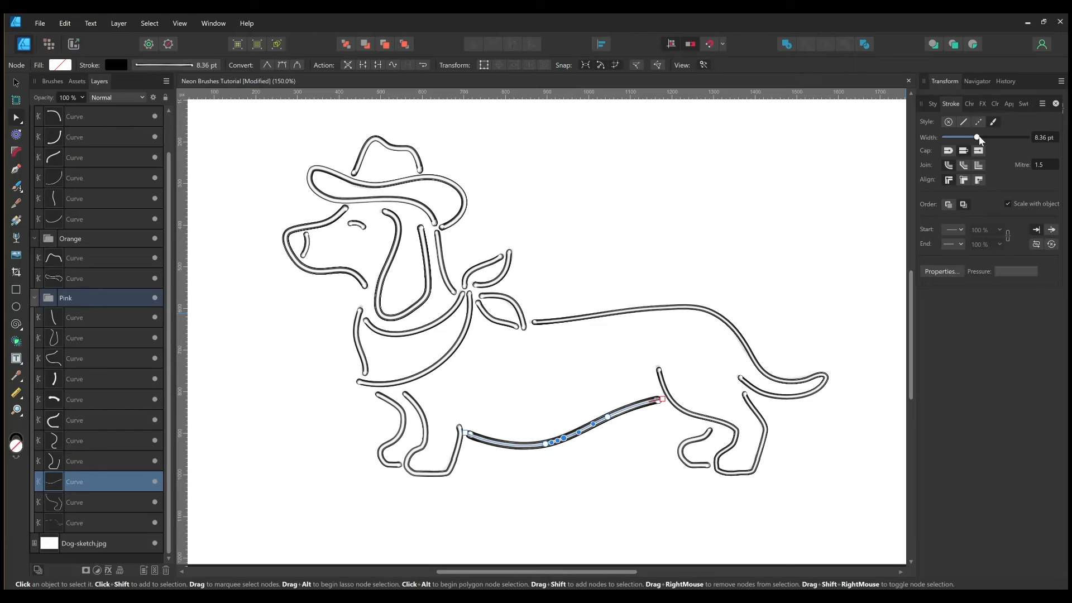
click(1045, 139)
key(ctrl+c)
click(693, 414)
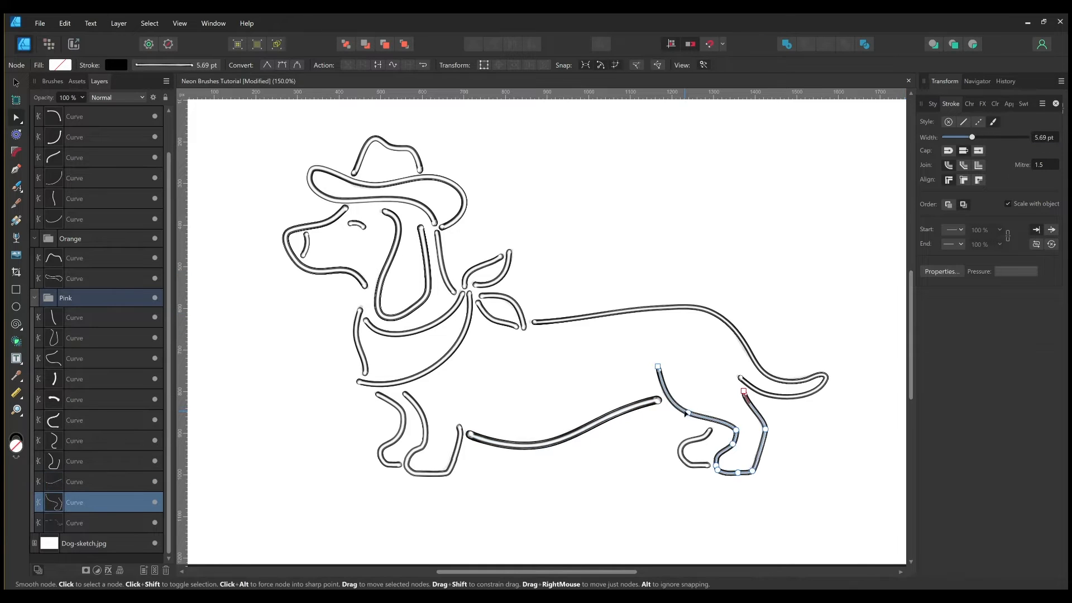
text(9)
key(Return)
click(826, 381)
click(1046, 139)
text(9)
key(Return)
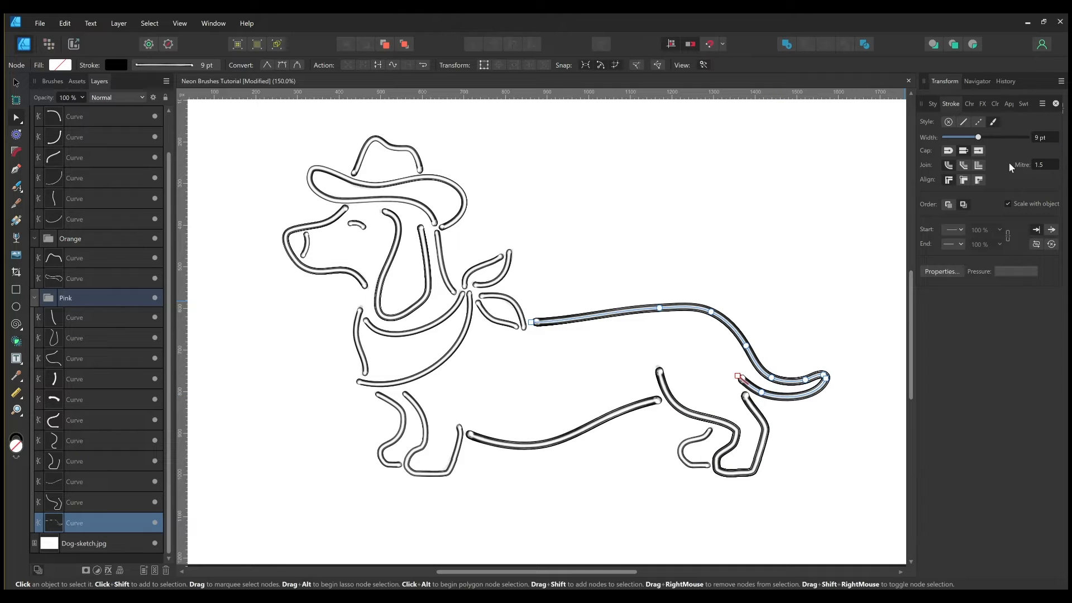
Set the stroke width of both front legs and the far hind leg to 9 pt
click(456, 459)
shift+click(403, 430)
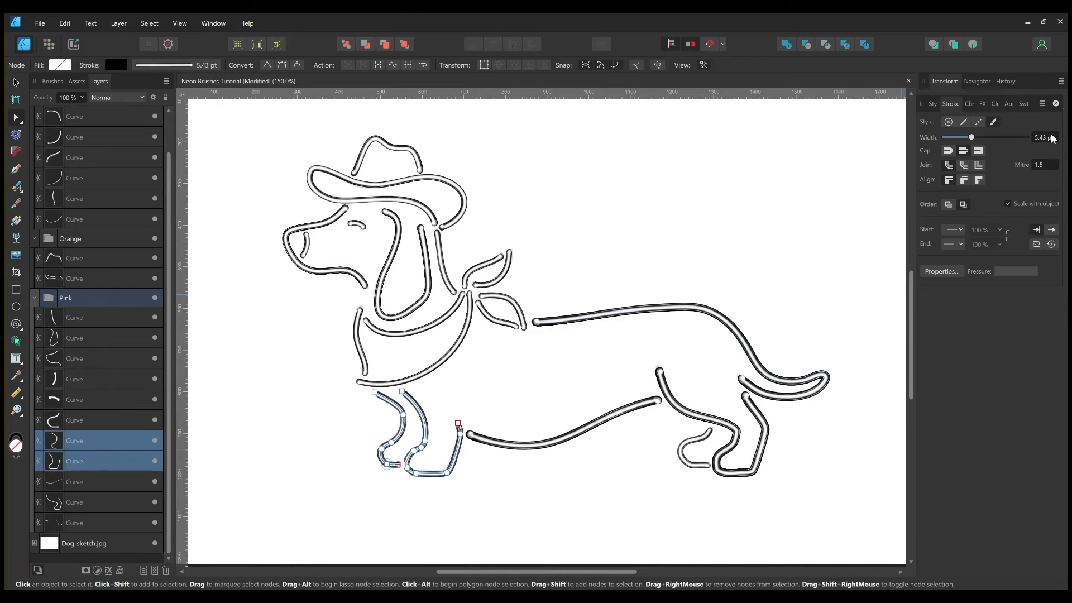
text(9)
key(Return)
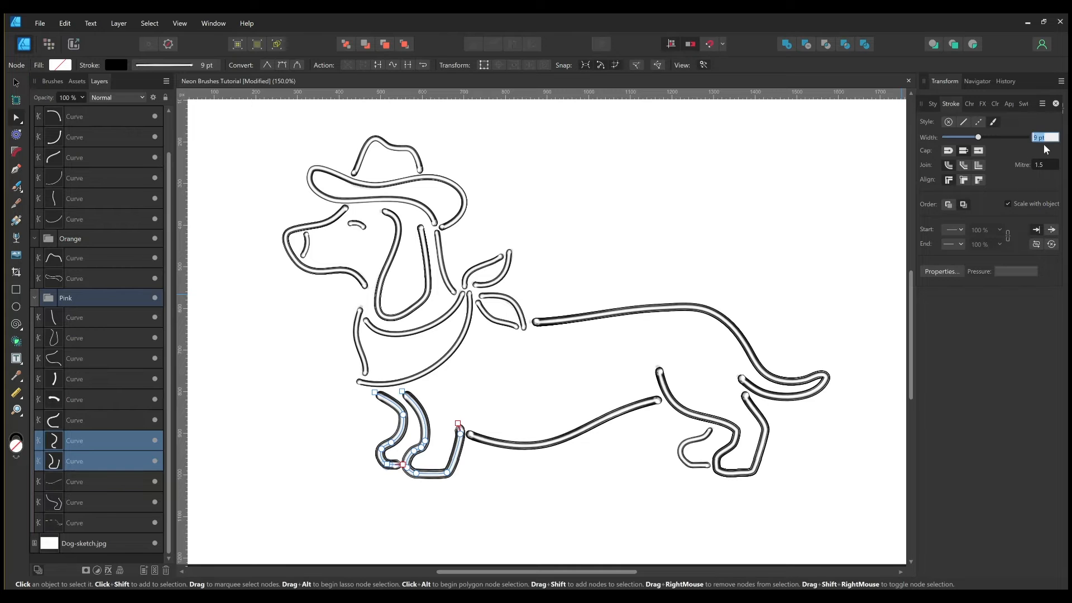
key(Return)
click(631, 487)
key(ctrl+plus)
mouse_move(499, 502)
mouse_down()
mouse_move(492, 468)
mouse_move(469, 461)
mouse_up()
click(724, 431)
key(Return)
Set the three bandana curves to a 9 pt stroke width and adjust the lower end of the bandana's front edge
drag(512, 409, 595, 478)
click(467, 394)
shift+click(453, 351)
shift+click(346, 366)
click(1044, 139)
text(9)
key(Return)
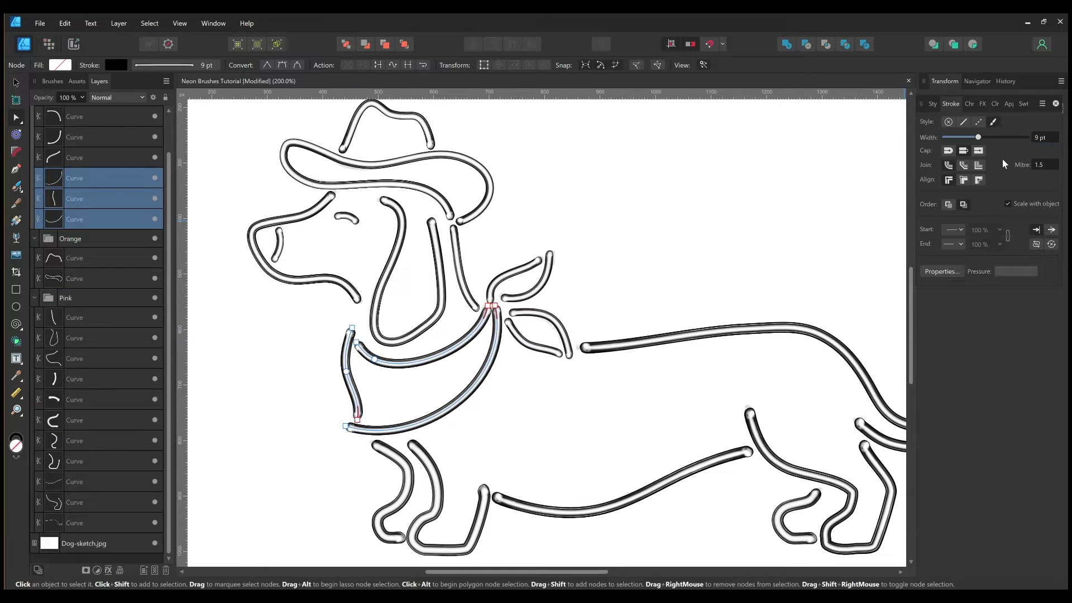
click(475, 429)
click(358, 410)
click(357, 420)
Set the stroke width of the bandana bow's four curves to 8 pt
click(522, 269)
shift+click(541, 284)
shift+click(547, 316)
shift+click(539, 346)
text(8)
key(Return)
Set the stroke width of the neck line behind the ear to 7 pt and of the ear curve to 8 pt
click(559, 287)
drag(558, 288, 576, 318)
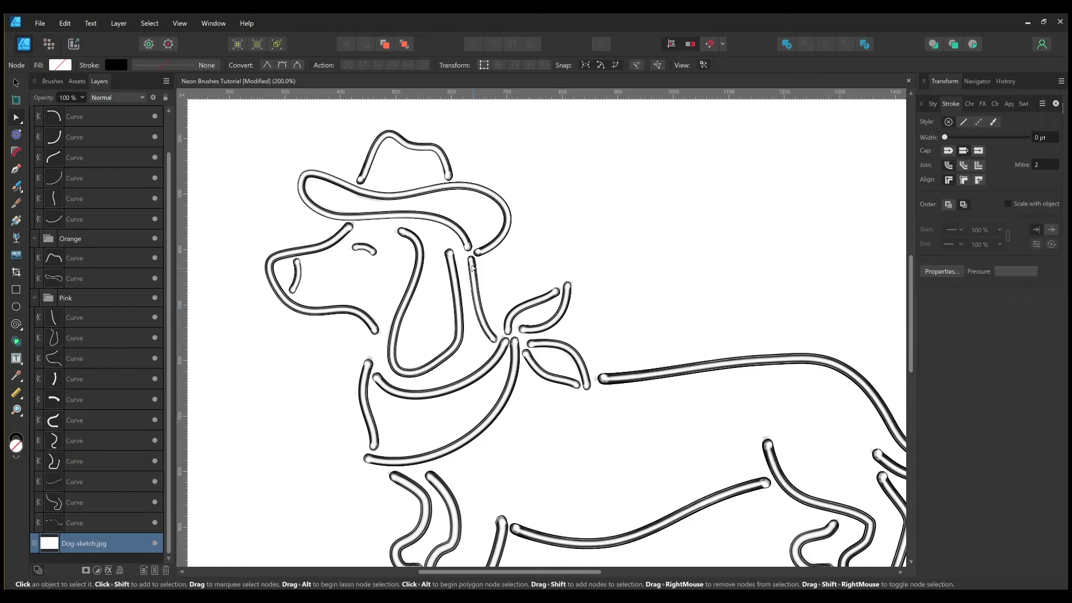
click(475, 282)
text(8)
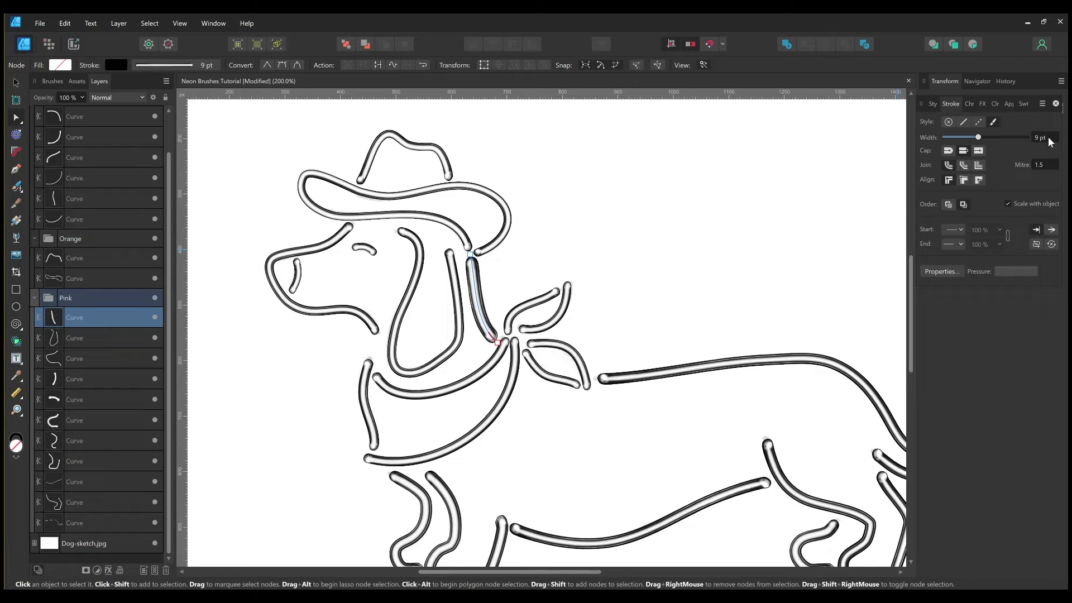
key(Return)
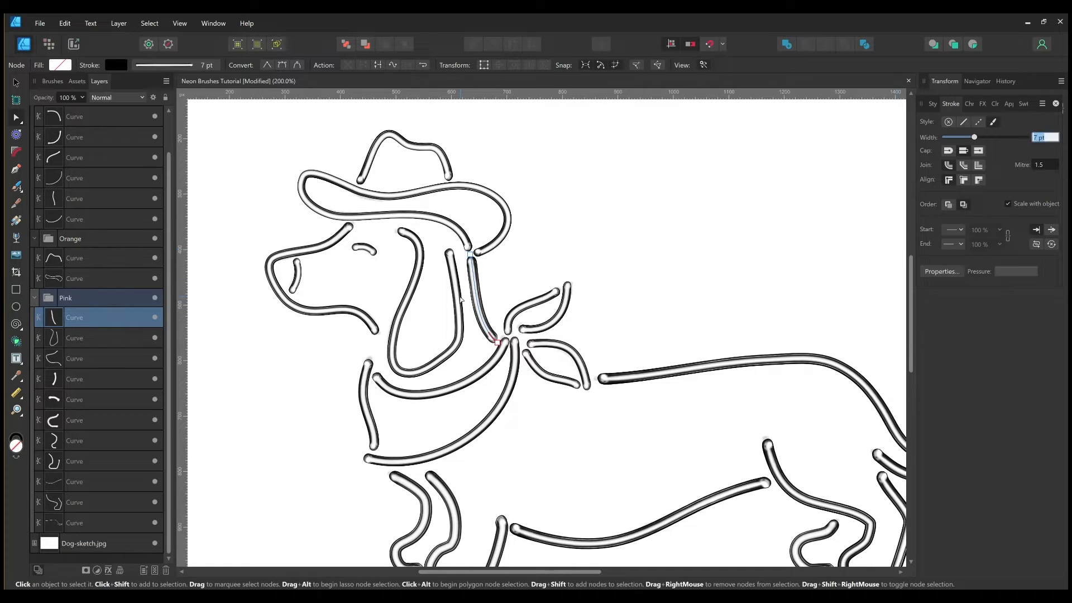
click(463, 302)
text(8)
key(Return)
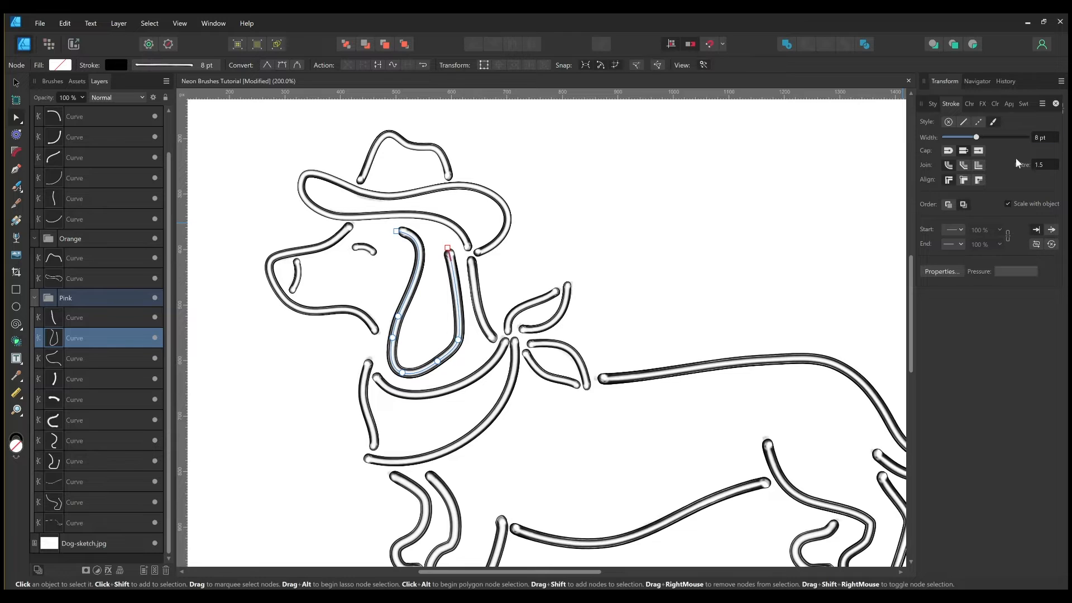
Adjust the jaw end of the muzzle curve and its handle near the ear, and set the curve's stroke width to 8 pt
click(379, 330)
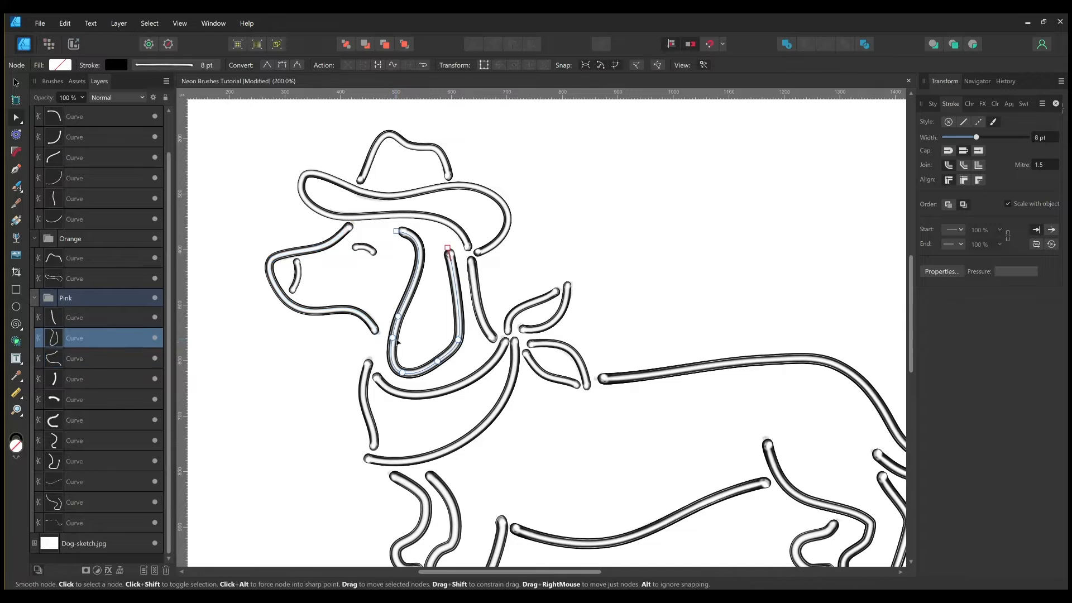
drag(379, 335, 384, 339)
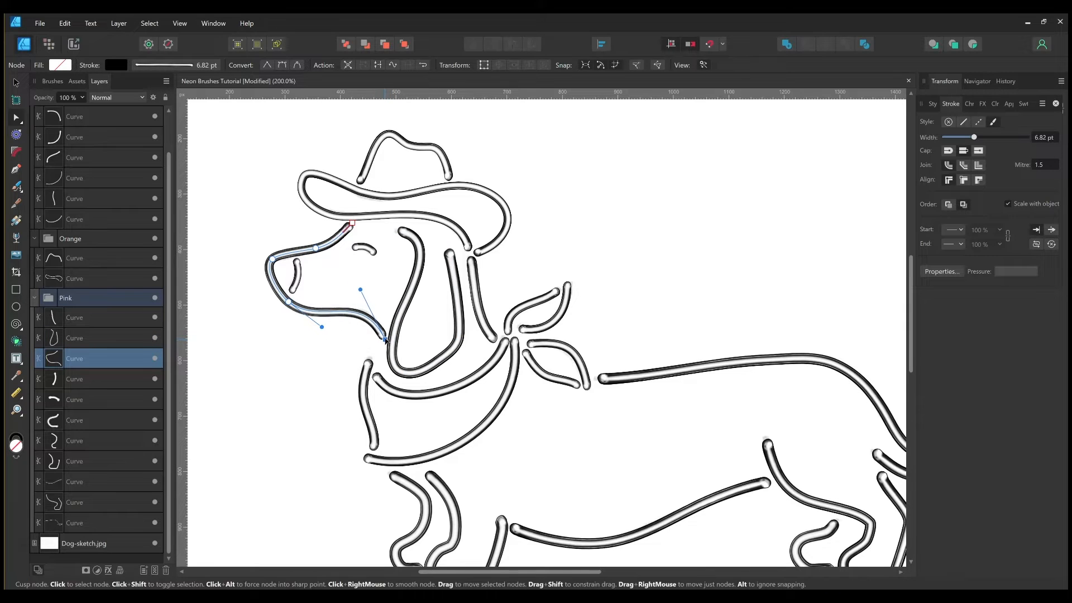
drag(359, 290, 363, 288)
click(1044, 137)
text(8)
key(Return)
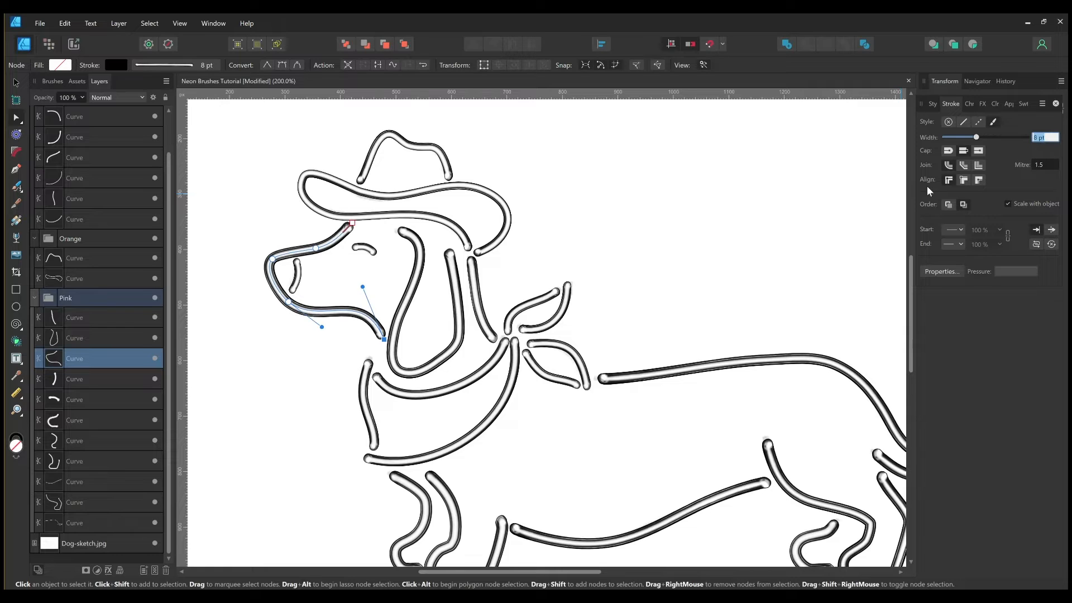
Set the stroke width of the hat brim and the hat crown to 8 pt
click(500, 205)
click(1043, 139)
text(8)
key(Return)
click(448, 167)
click(1041, 140)
text(8)
key(Return)
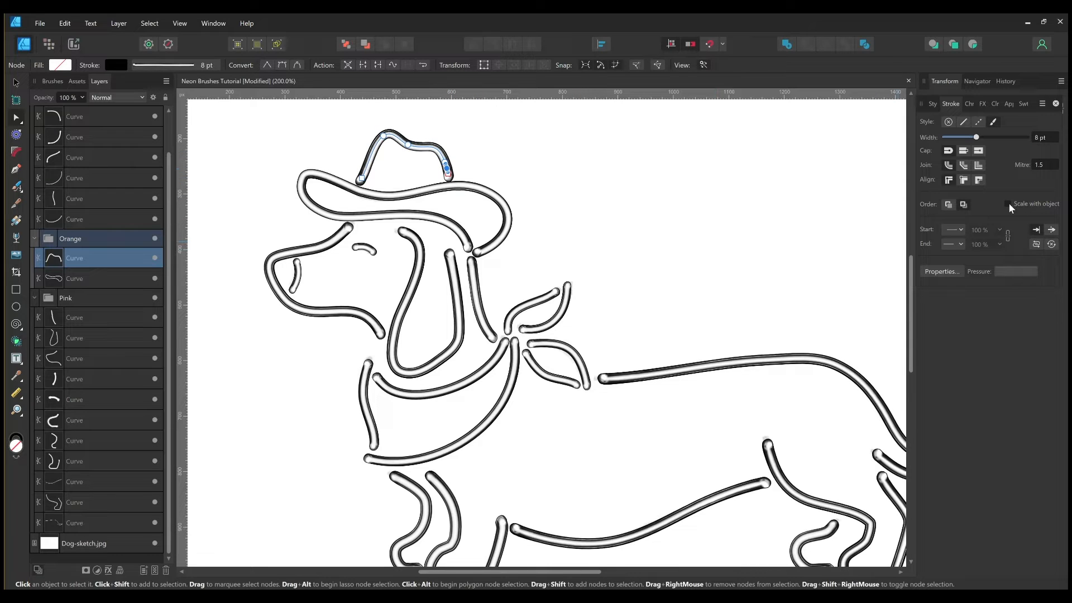
Give the hat crown stroke butt caps and reposition its two lower ends just above the brim
click(966, 152)
drag(362, 178, 360, 182)
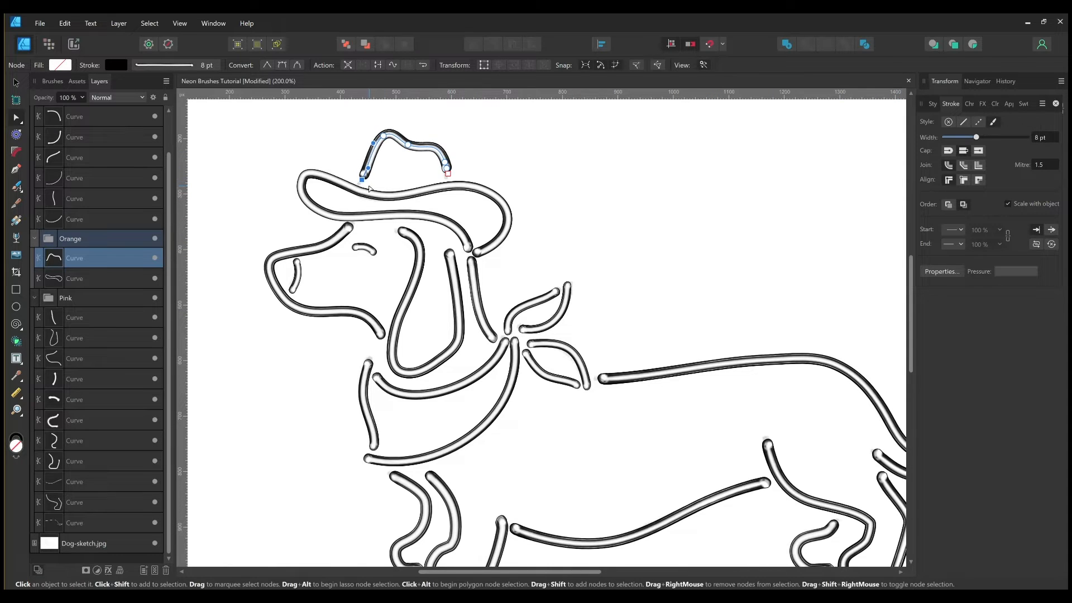
drag(448, 174, 451, 177)
Adjust the two end nodes of the hat brim behind the ear, nudging the outer end inward and reshaping its handle
click(479, 252)
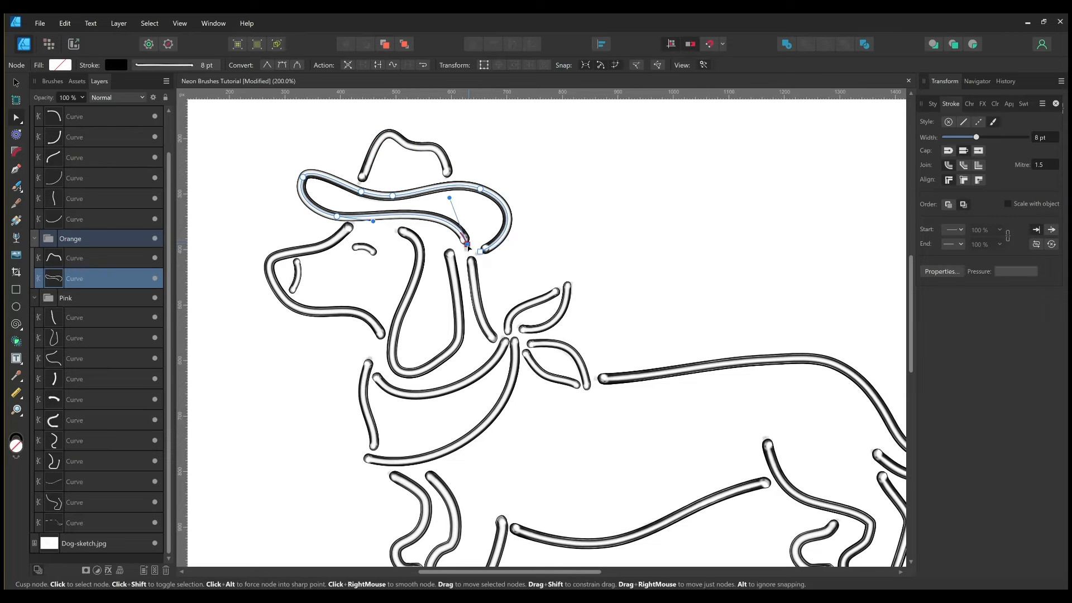
click(469, 247)
click(479, 252)
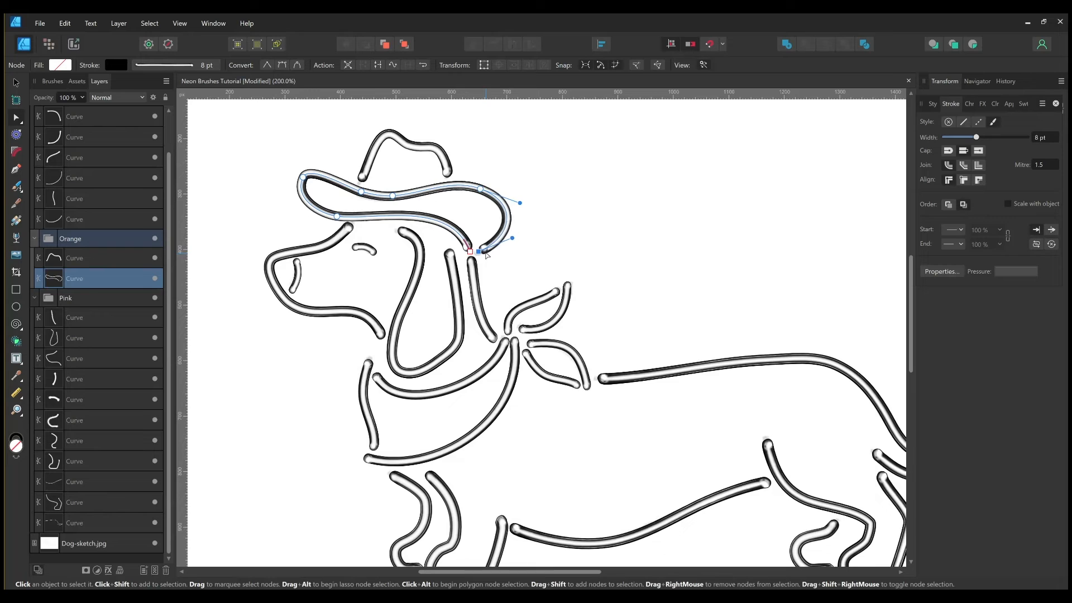
key(Left)
key(Left)
key(Left)
key(Left)
key(Left)
drag(509, 239, 515, 241)
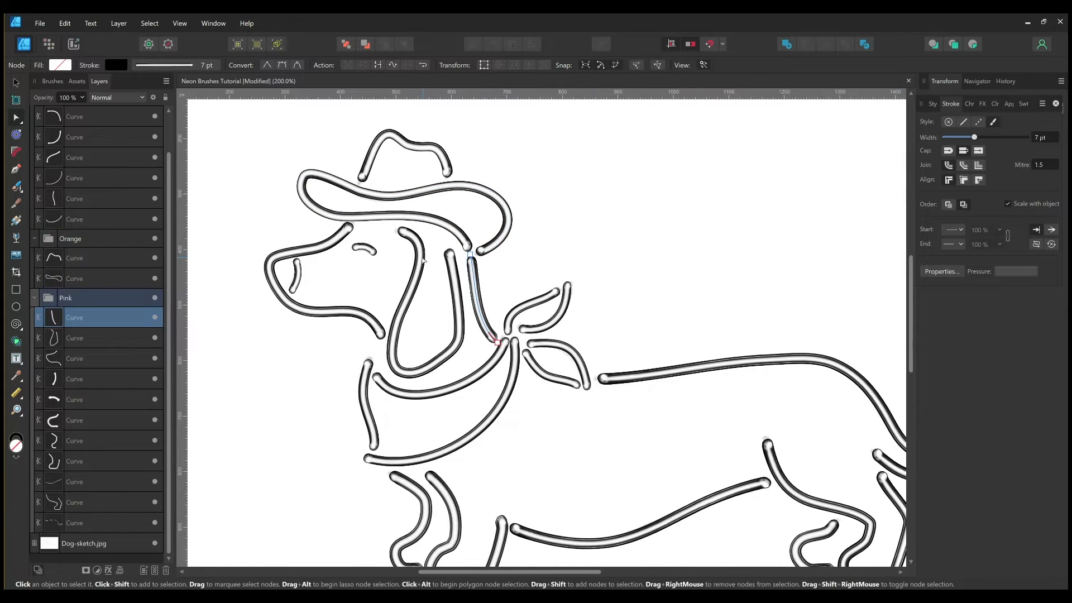
Check the stroke widths of the ear, muzzle, bandana edge and back curves
click(423, 260)
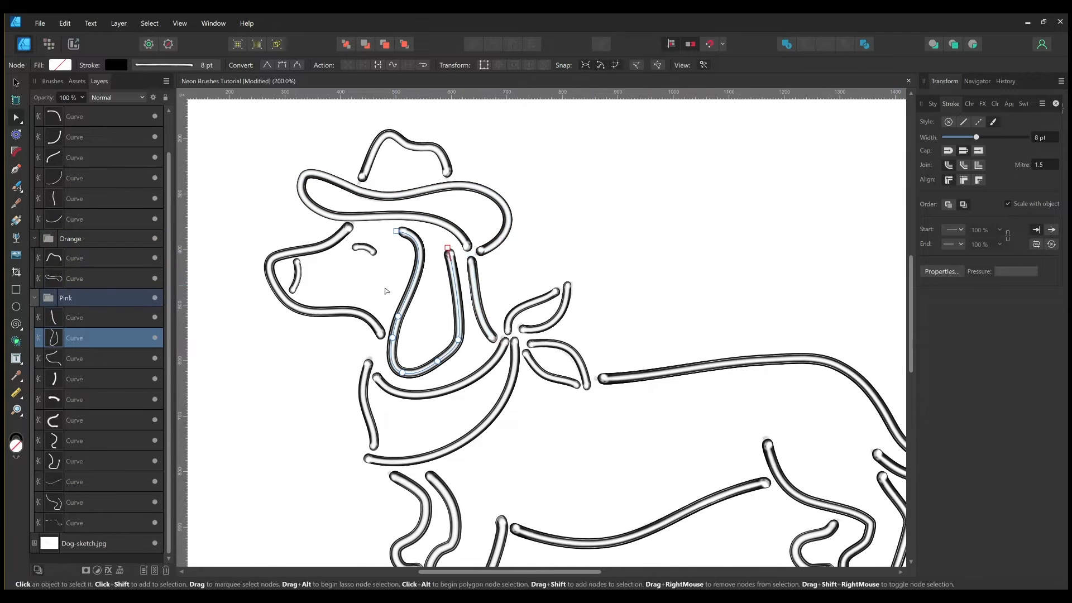
click(350, 312)
click(628, 296)
click(367, 405)
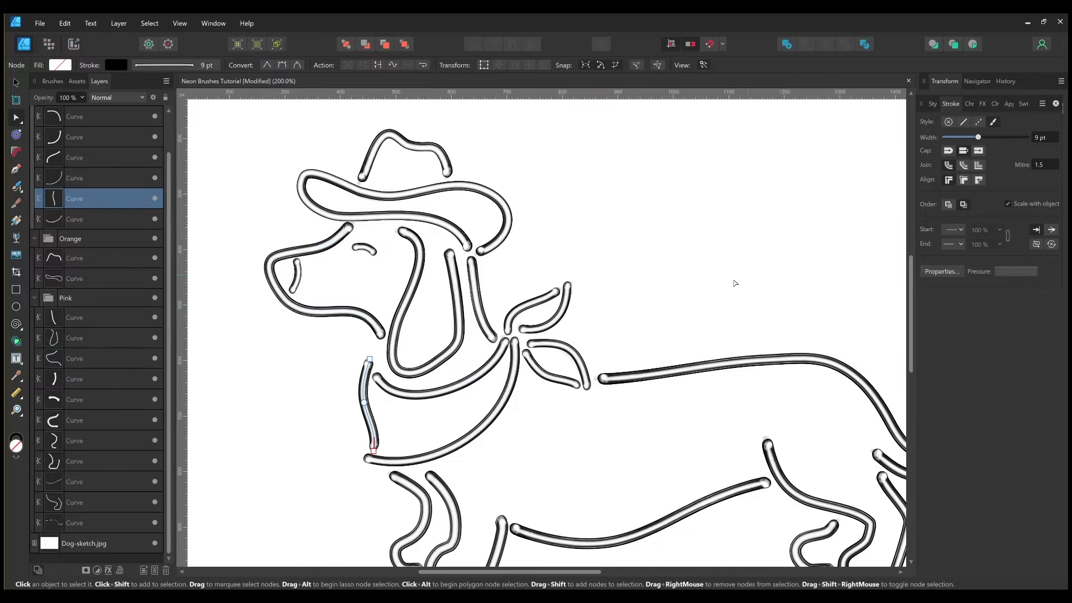
click(812, 251)
key(ctrl+minus)
click(601, 365)
click(580, 366)
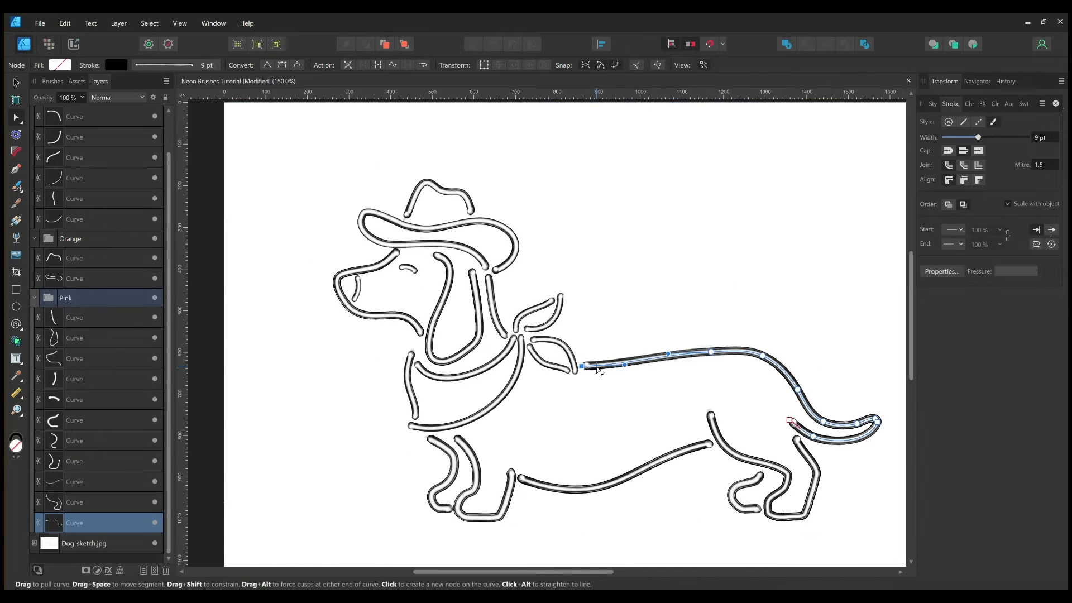
Set the stroke width of the bandana's four knot-tail curves to 8.5 pt
click(562, 343)
shift+click(565, 369)
shift+click(550, 321)
shift+click(537, 308)
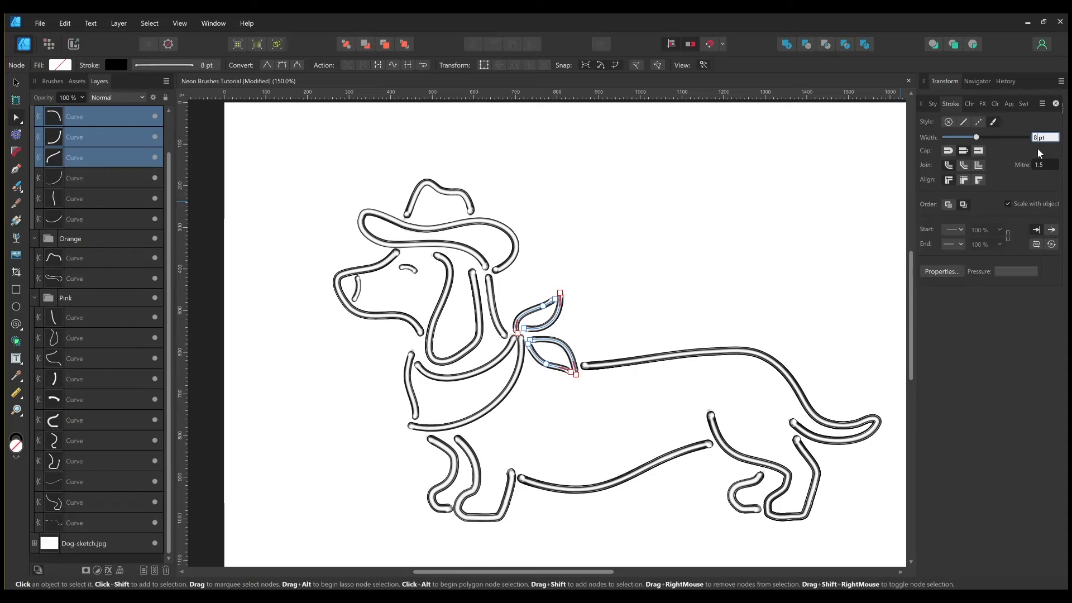
click(706, 318)
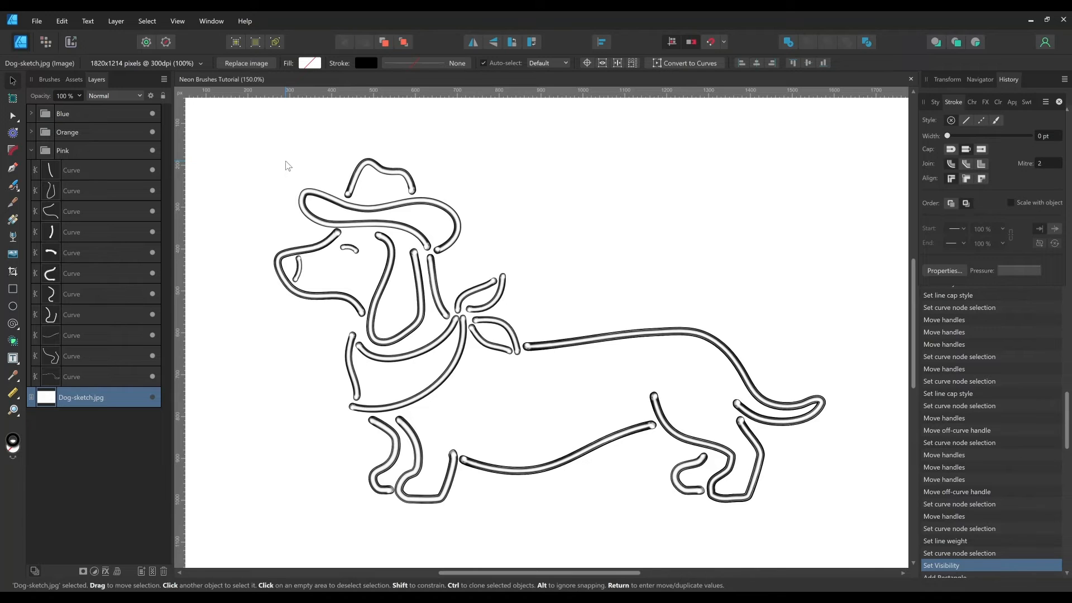
Place the brick wall image 07.jpg behind the dachshund strokes
click(37, 20)
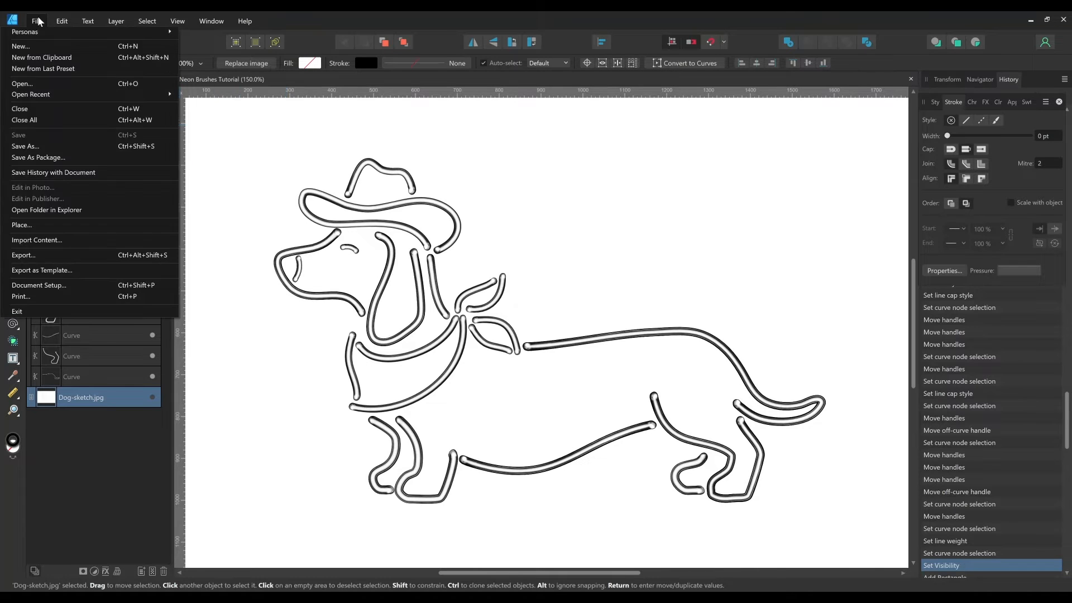
click(85, 227)
double_click(579, 216)
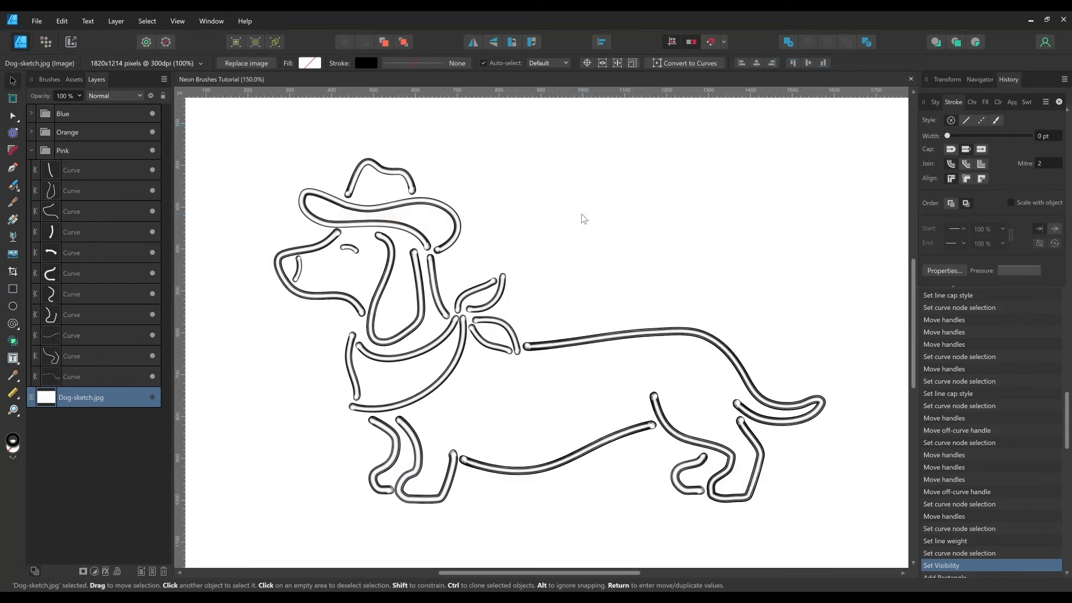
click(527, 206)
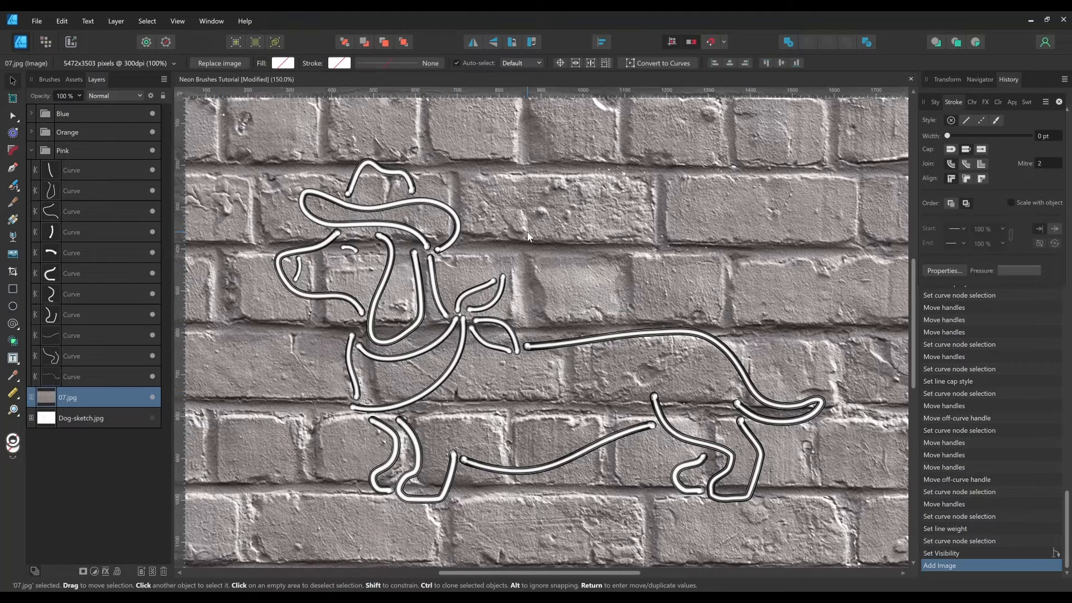
Scale the brick wall image down to about 43% and centre it behind the dachshund
scroll(527, 232, down, 5)
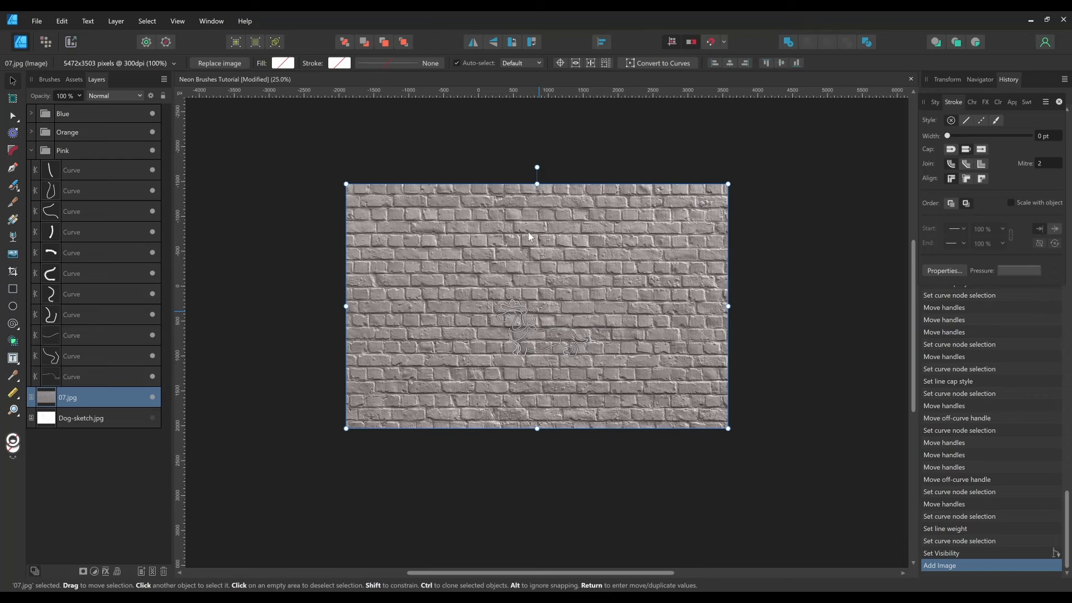
drag(728, 428, 618, 362)
drag(595, 287, 607, 339)
key(ctrl+plus)
key(ctrl+plus)
key(ctrl+plus)
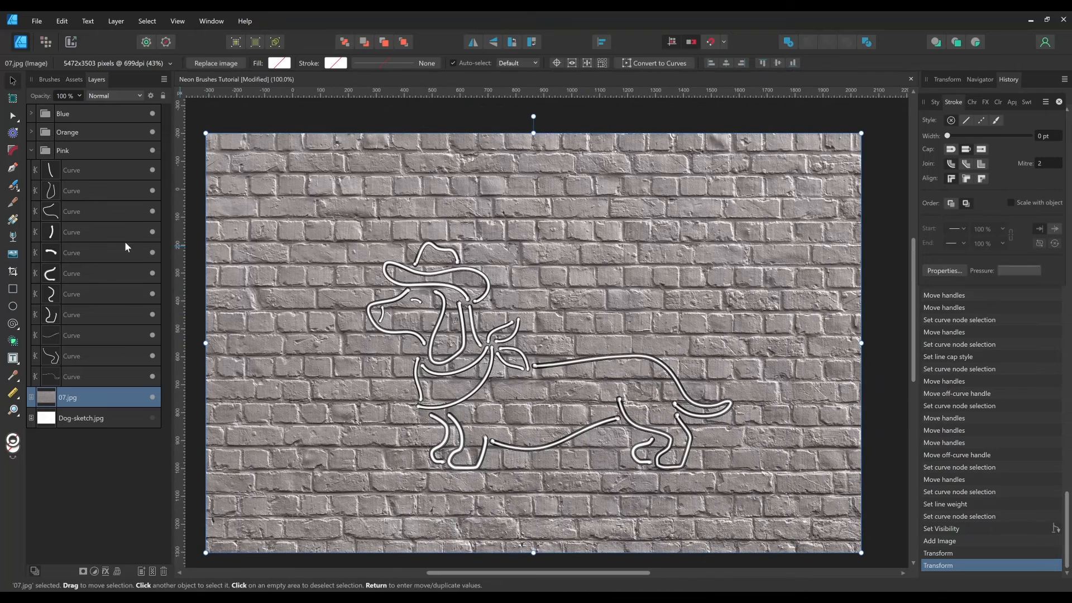
Draw a rectangle slightly larger than the page between the dachshund strokes and the brick wall, and position it over the page
click(13, 288)
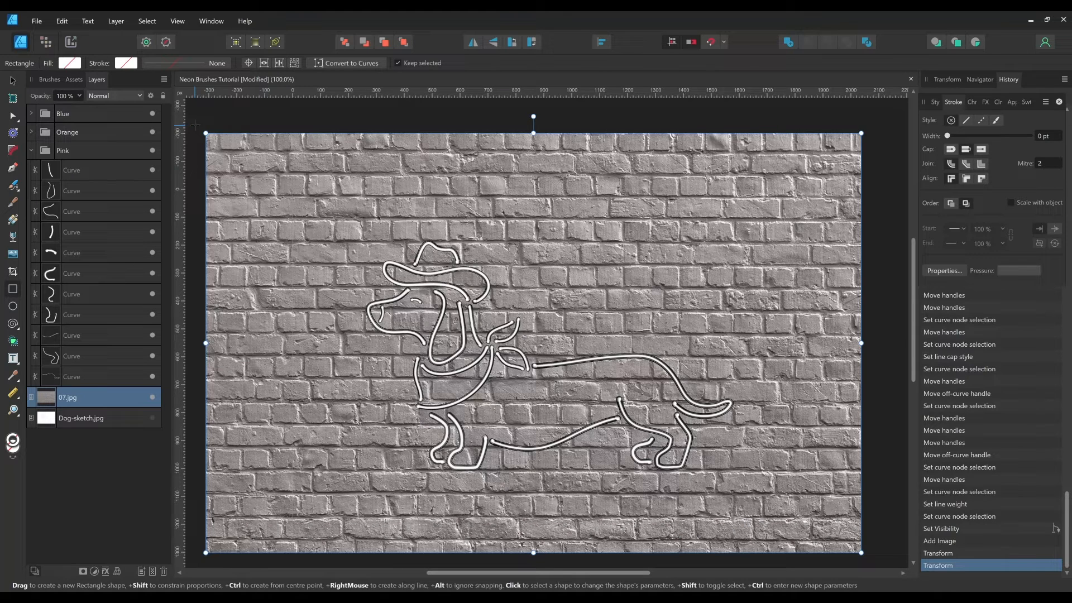
drag(195, 125, 810, 501)
drag(320, 189, 337, 239)
drag(213, 140, 299, 202)
drag(728, 398, 720, 360)
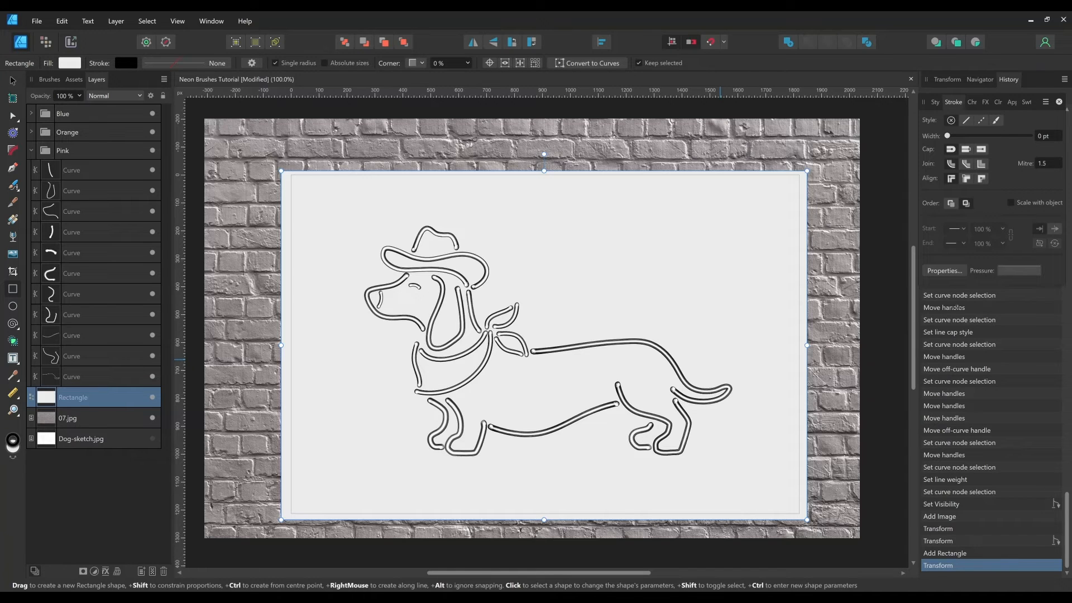
Fill the rectangle with a dark pink elliptical gradient from the Artifex Forge neon swatches and set its inner stop to CMYK 0, 82, 0, 0
click(1026, 102)
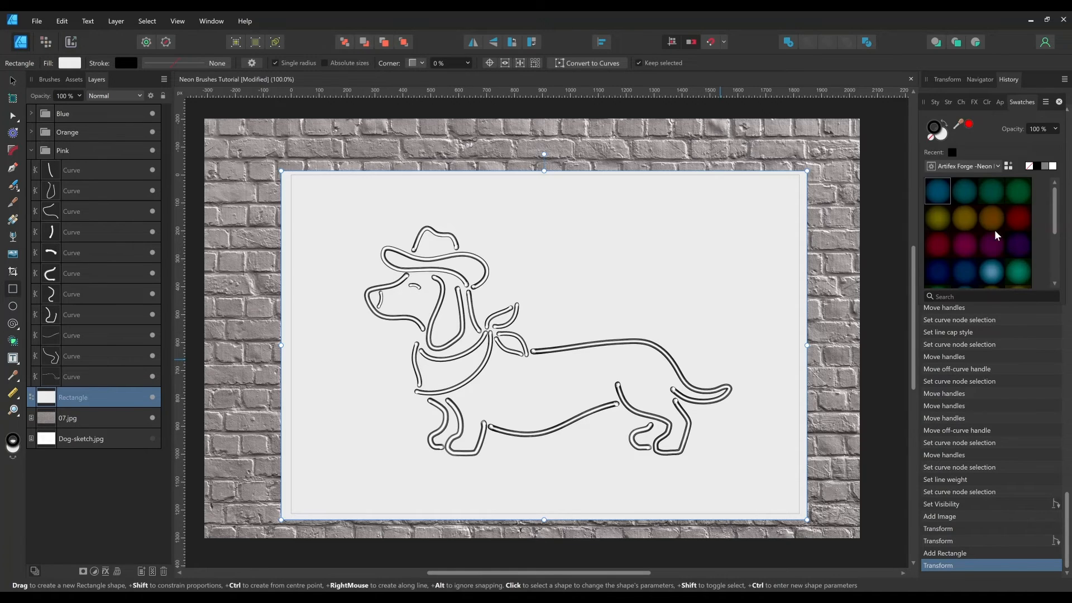
click(963, 245)
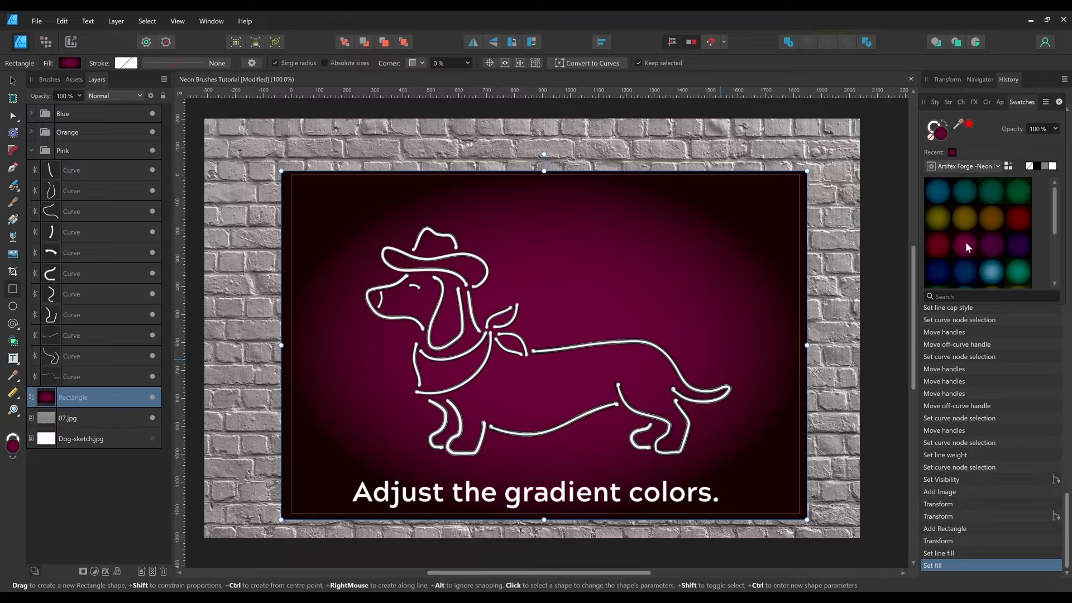
click(72, 65)
click(69, 163)
drag(91, 238, 24, 238)
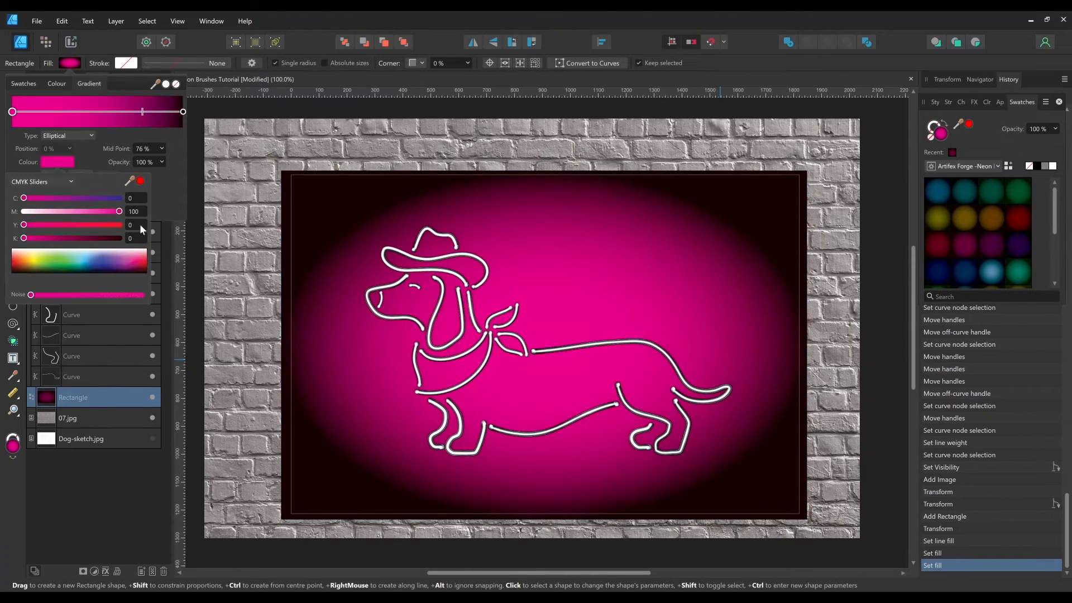
drag(119, 211, 101, 211)
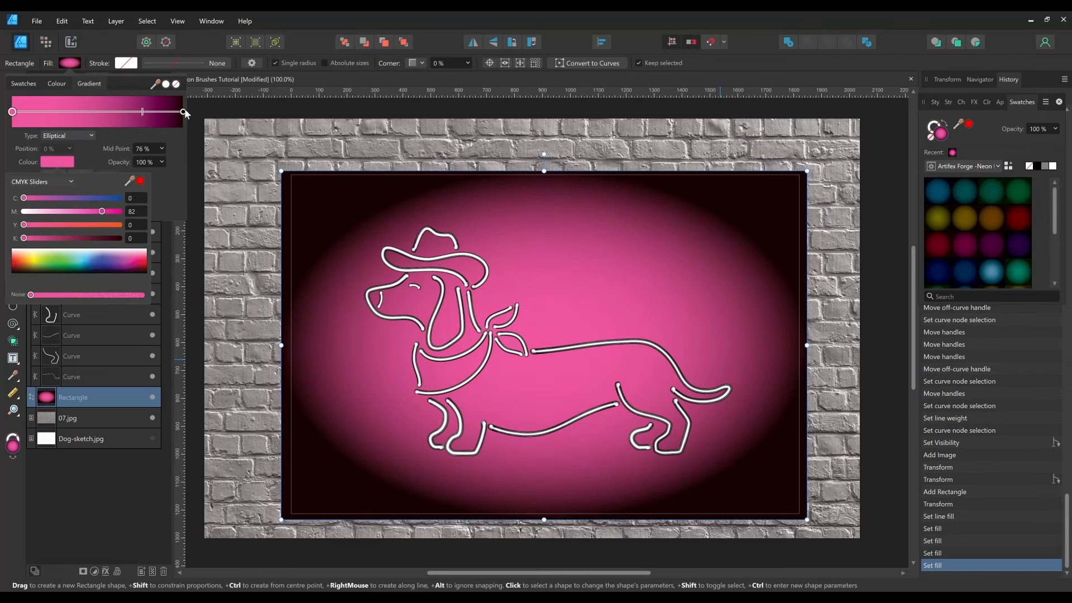
Lighten the gradient's outer stop to a dark maroon and set the rectangle's blend mode to Linear Burn
click(184, 111)
click(59, 162)
drag(119, 238, 104, 238)
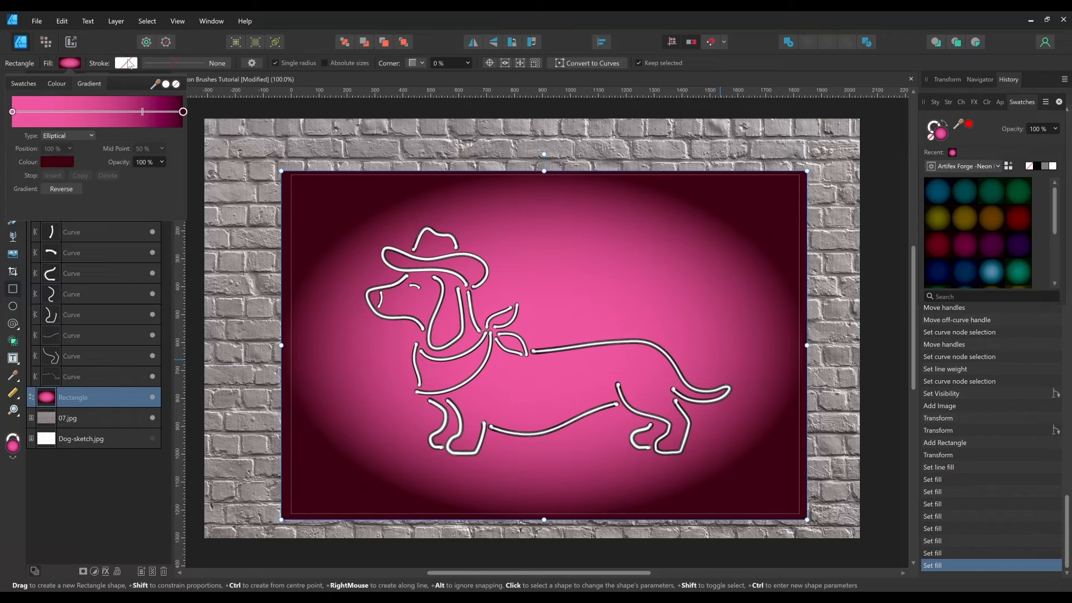
click(124, 480)
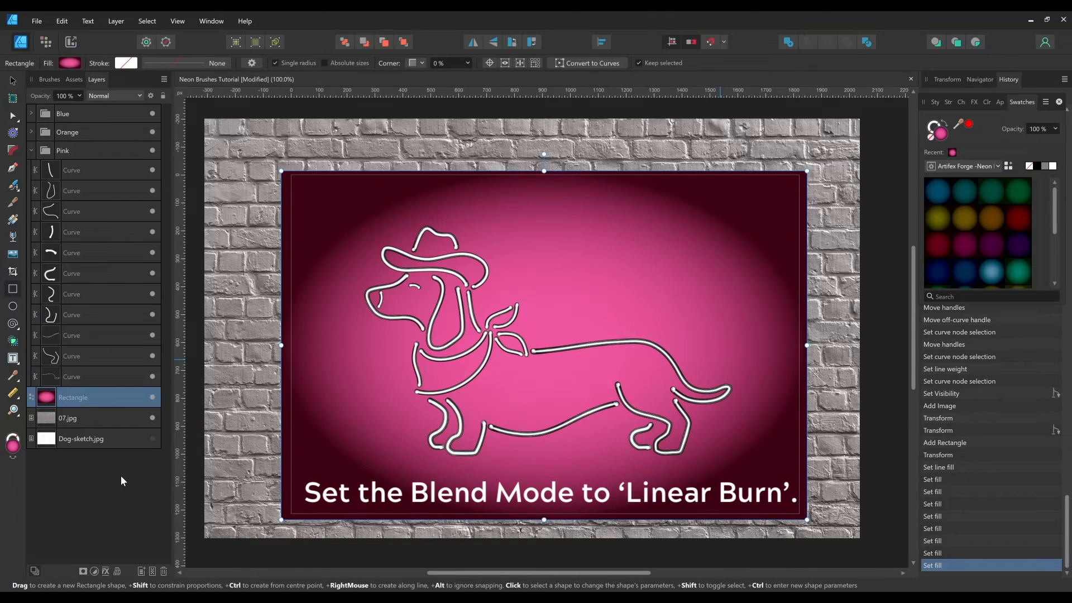
click(115, 96)
click(126, 148)
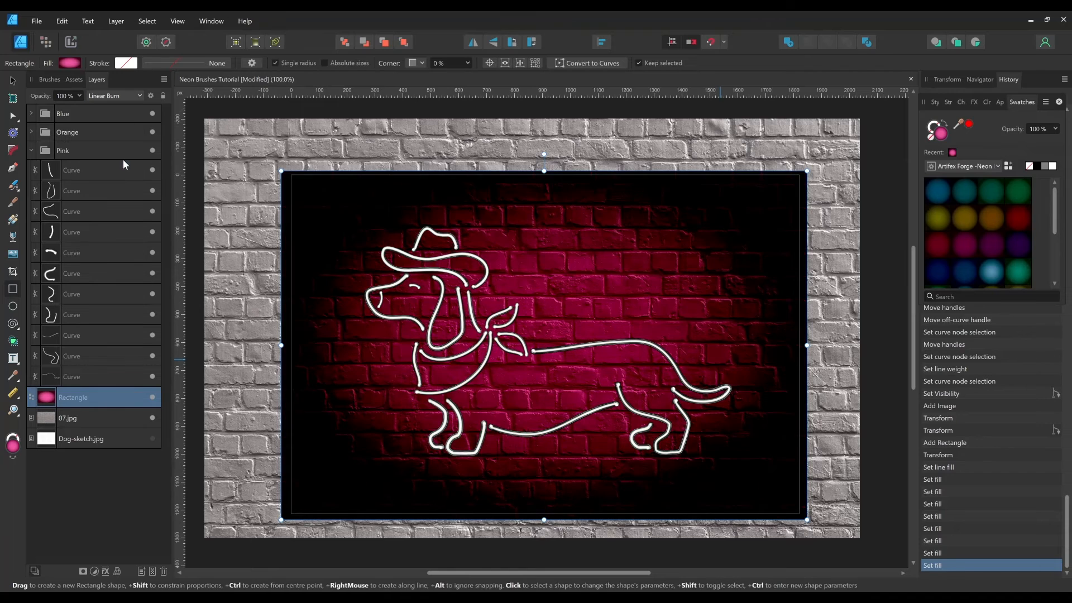
Group the gradient rectangle with 07.jpg, enter Background as the group name, and lock the group
key(ctrl+equal)
drag(576, 355, 585, 336)
shift+click(114, 418)
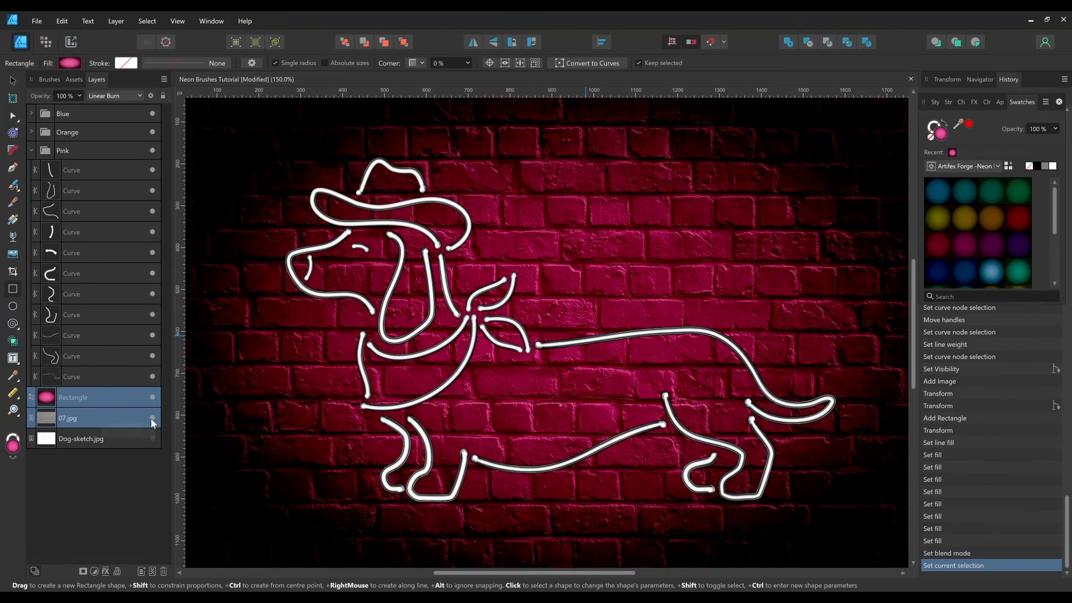
key(ctrl+g)
text(Background)
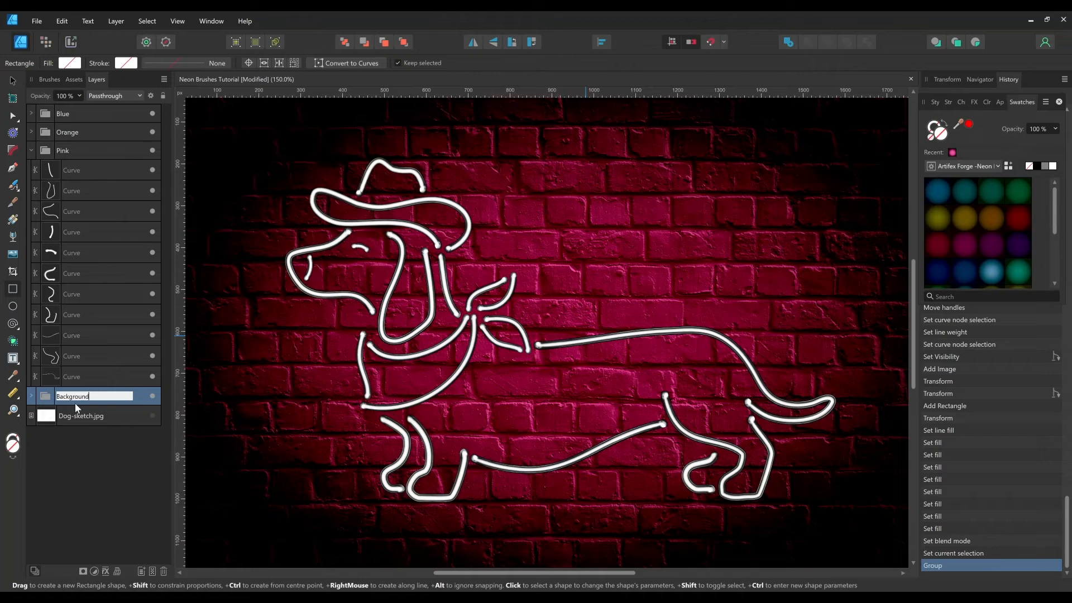
click(141, 395)
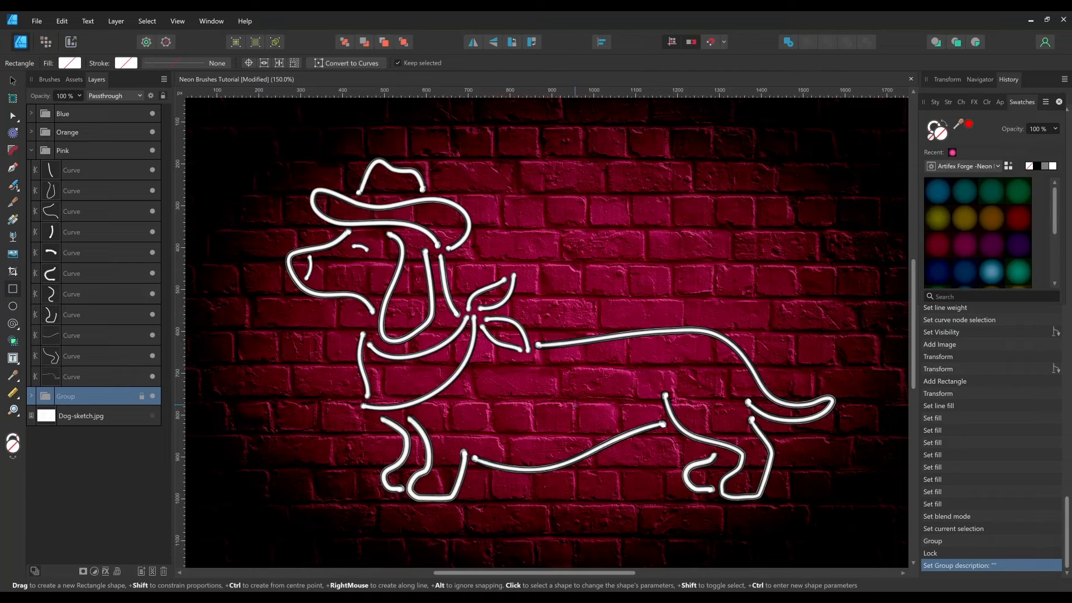
Set the stroke colour of all curves in the Pink group to CMYK 0, 100, 0, 0
click(105, 175)
shift+click(113, 371)
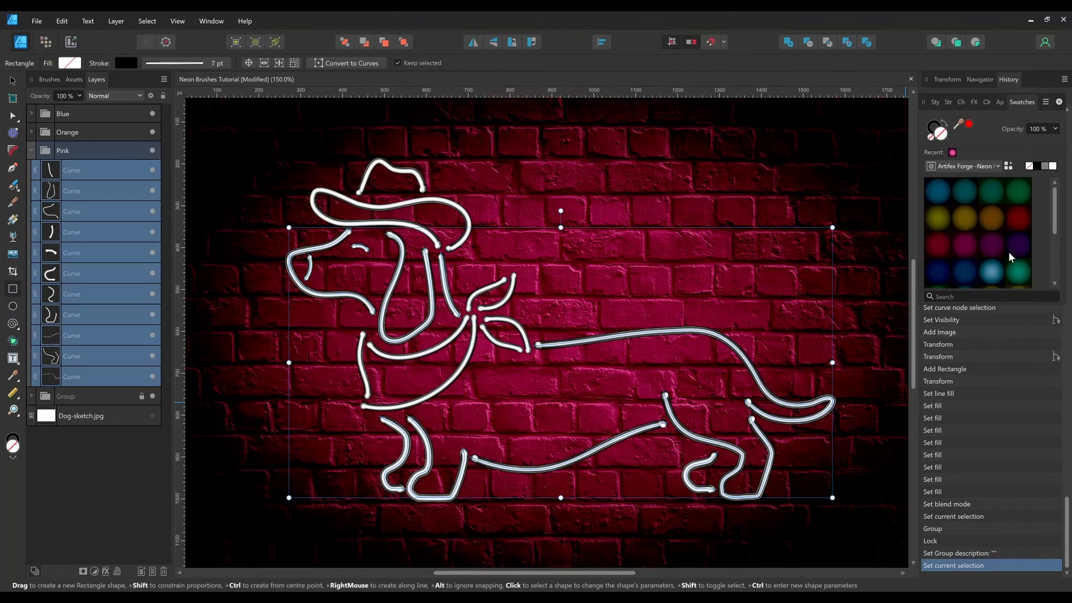
click(986, 101)
mouse_move(1032, 178)
mouse_down()
mouse_move(936, 178)
mouse_move(936, 192)
mouse_up()
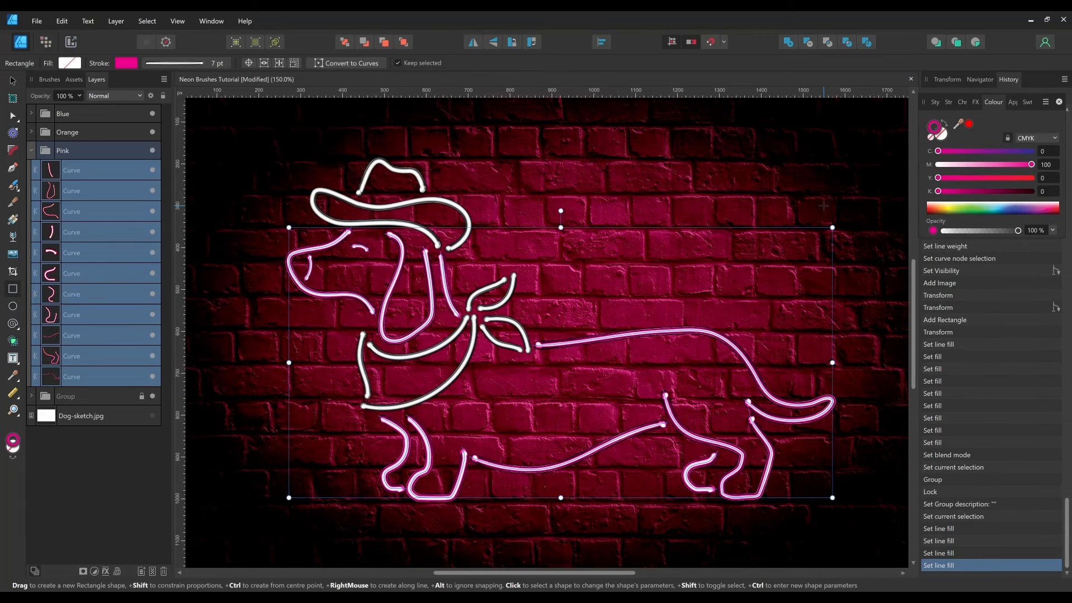
click(32, 150)
Set the stroke colour of both hat curves in the Orange group to CMYK 0, 60, 100, 77
click(31, 133)
click(100, 151)
shift+click(120, 173)
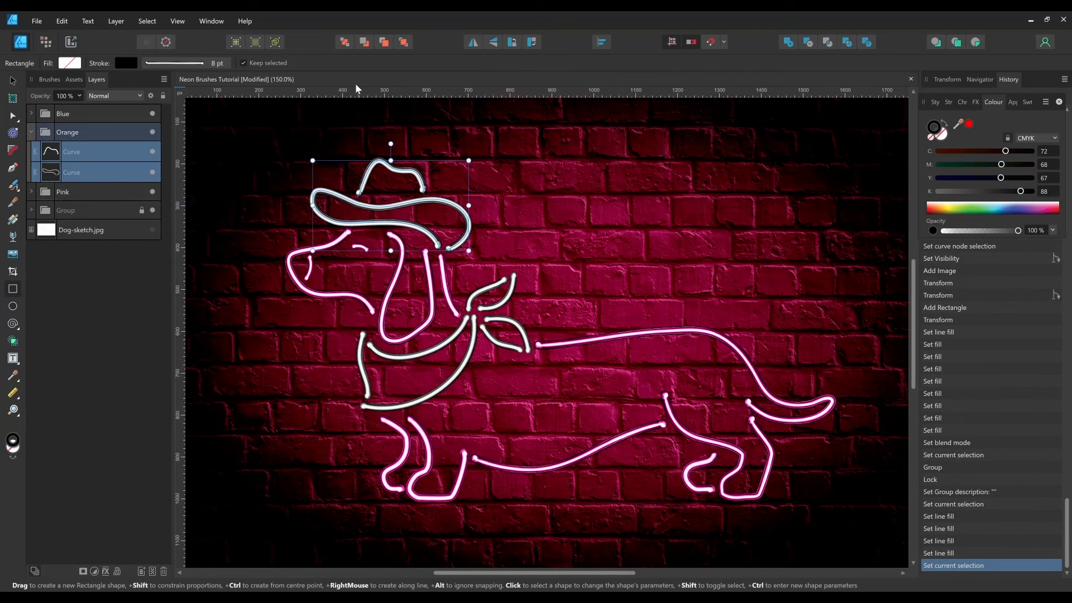
click(1046, 155)
text(0)
key(Tab)
text(60)
key(Tab)
text(100)
key(Tab)
text(77)
key(Return)
click(32, 132)
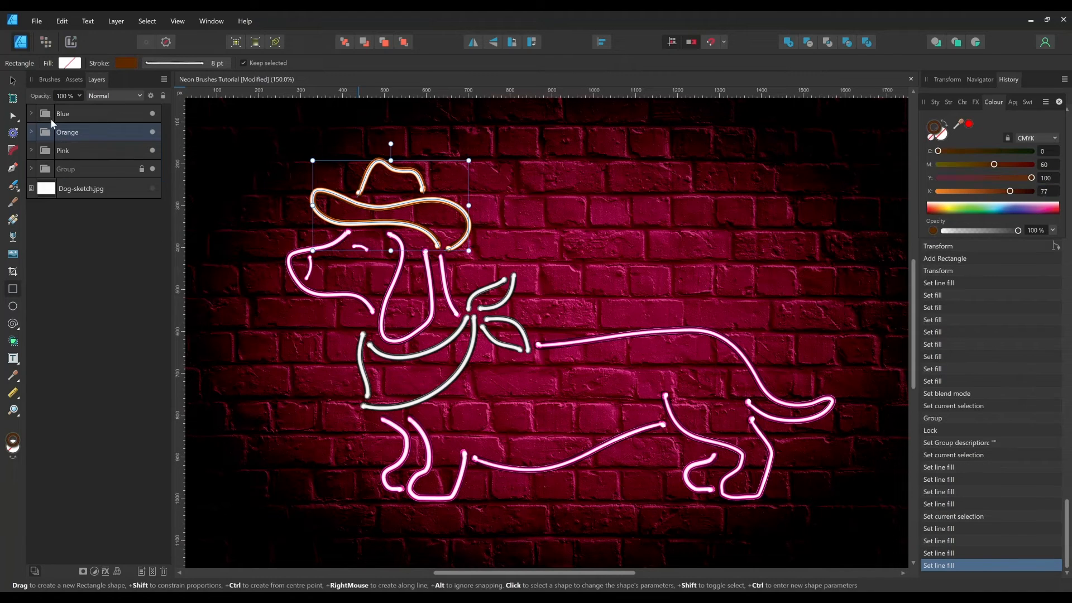
Set the stroke colour of all bandana curves in the Blue group to CMYK 100, 0, 18, 0
click(32, 113)
click(92, 135)
shift+click(92, 257)
mouse_move(1002, 165)
mouse_down()
mouse_move(935, 165)
mouse_move(936, 179)
mouse_up()
drag(1021, 192, 936, 191)
drag(1006, 152, 1033, 152)
drag(939, 178, 955, 178)
click(32, 114)
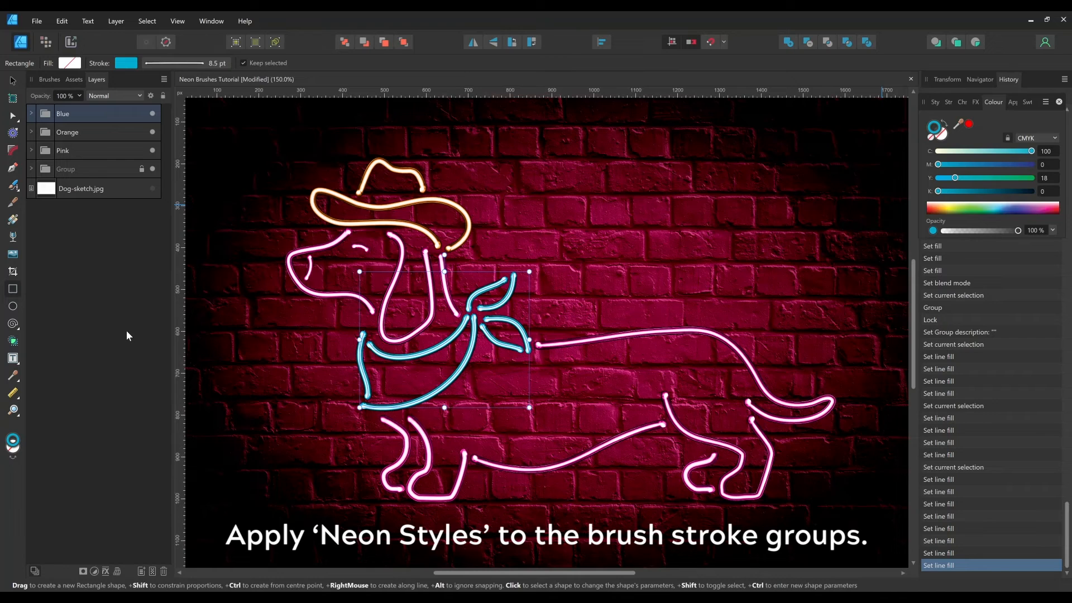
Apply the Neon 2 style from Artifex Forge - Neon Glow Styles to the whole Blue group
click(935, 101)
click(949, 168)
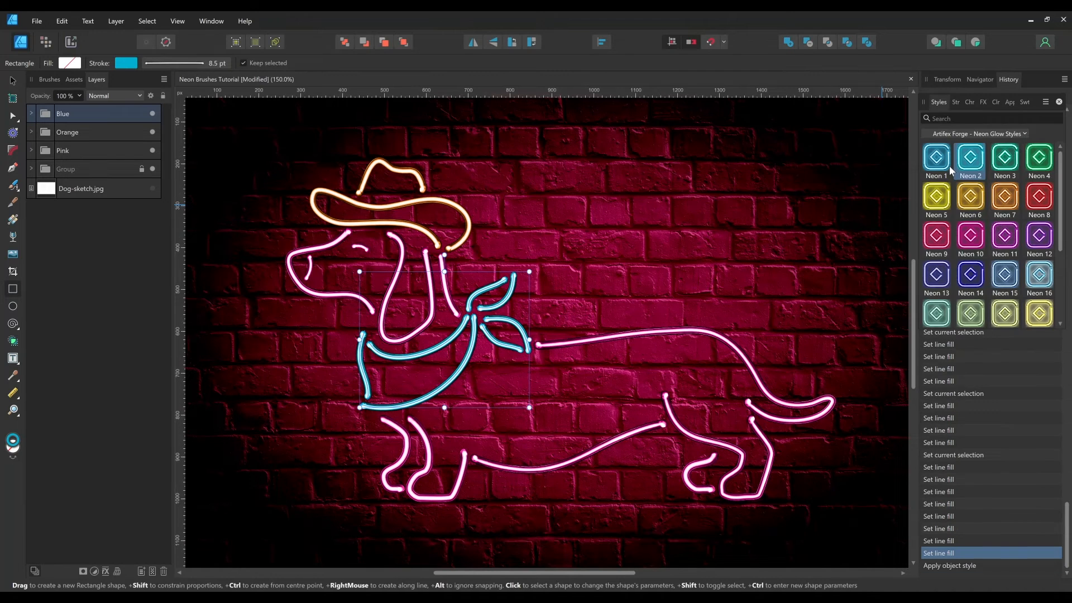
click(102, 116)
click(936, 159)
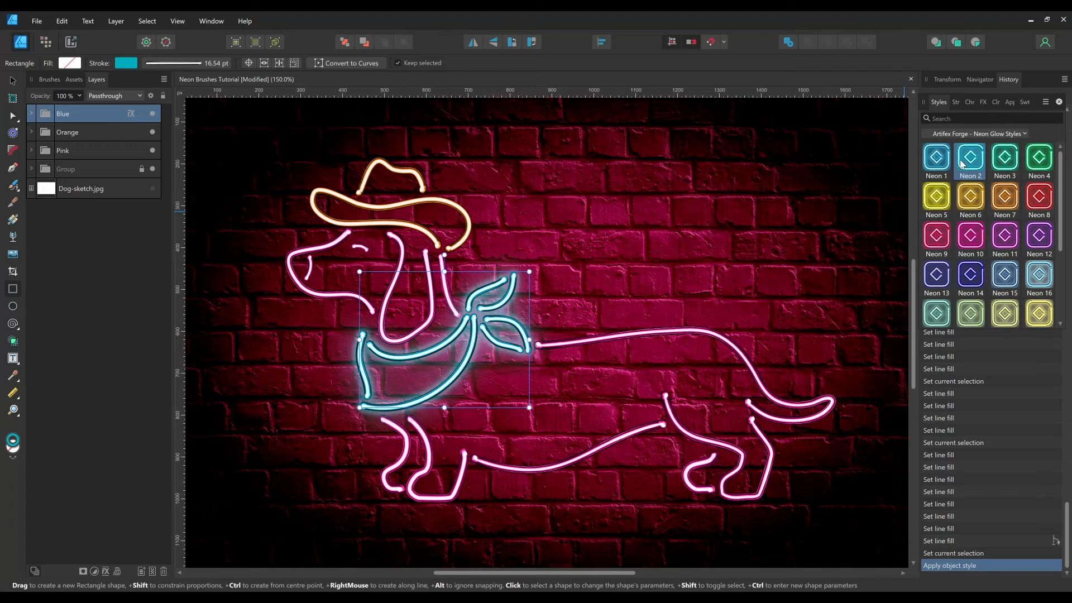
Apply the Neon 7 style to the Orange group and Neon 10 to the Pink group
click(134, 133)
click(1010, 200)
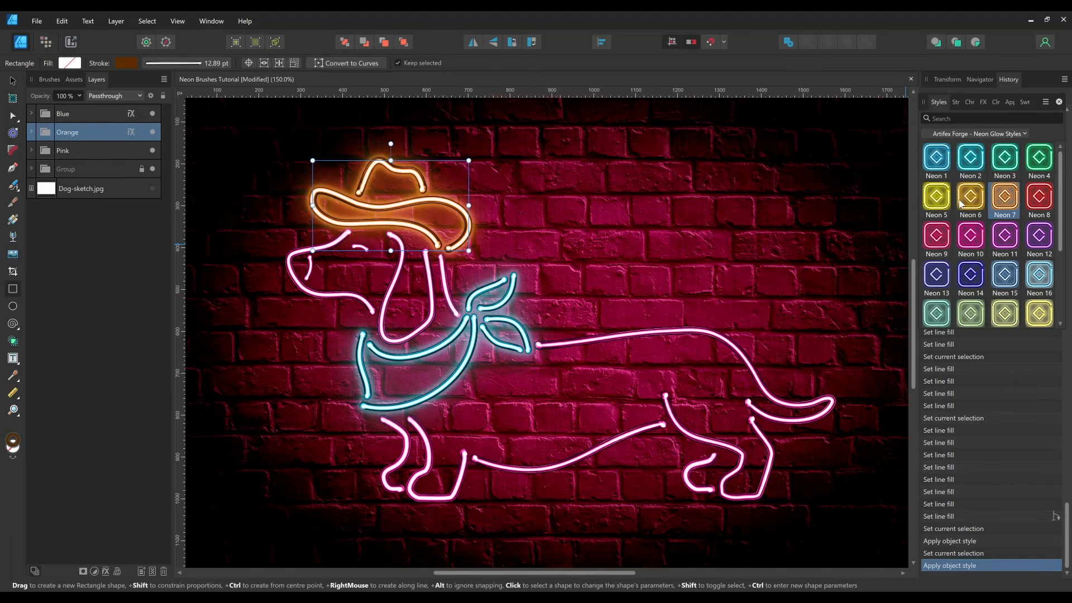
click(108, 156)
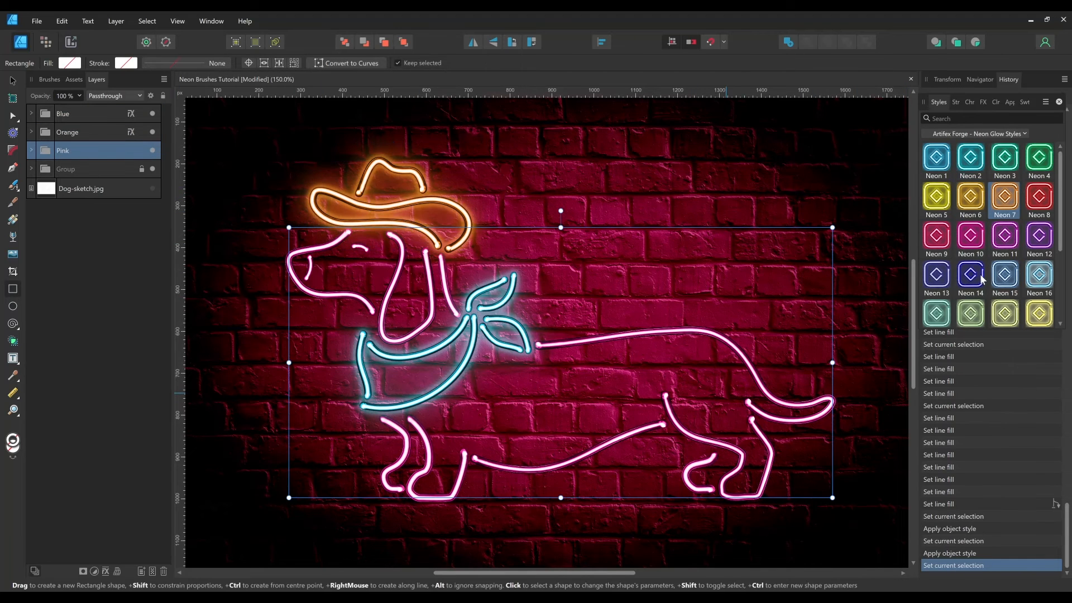
click(972, 238)
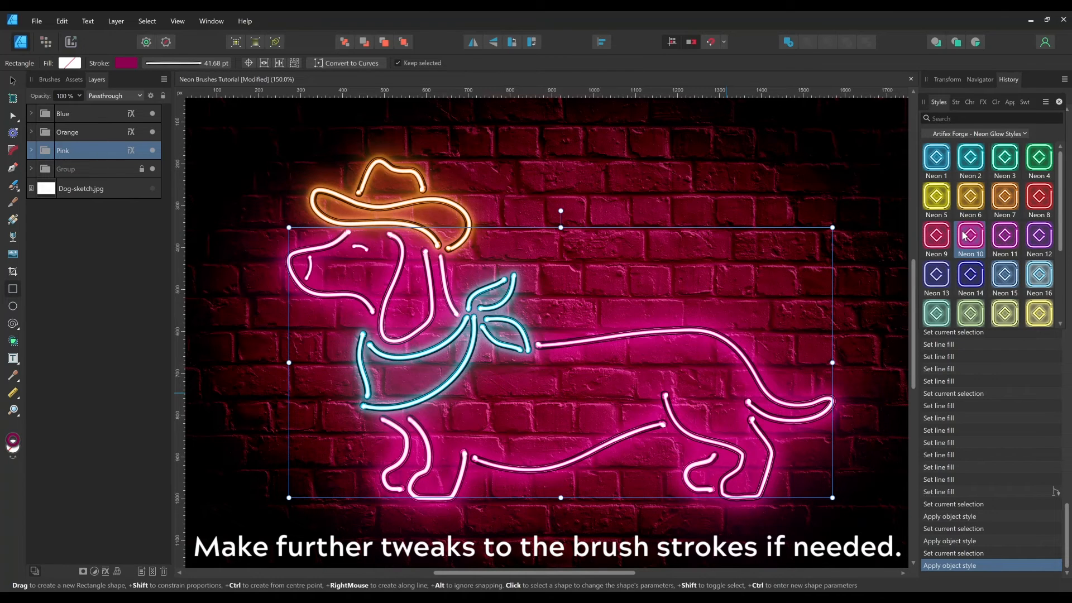
key(v)
click(826, 492)
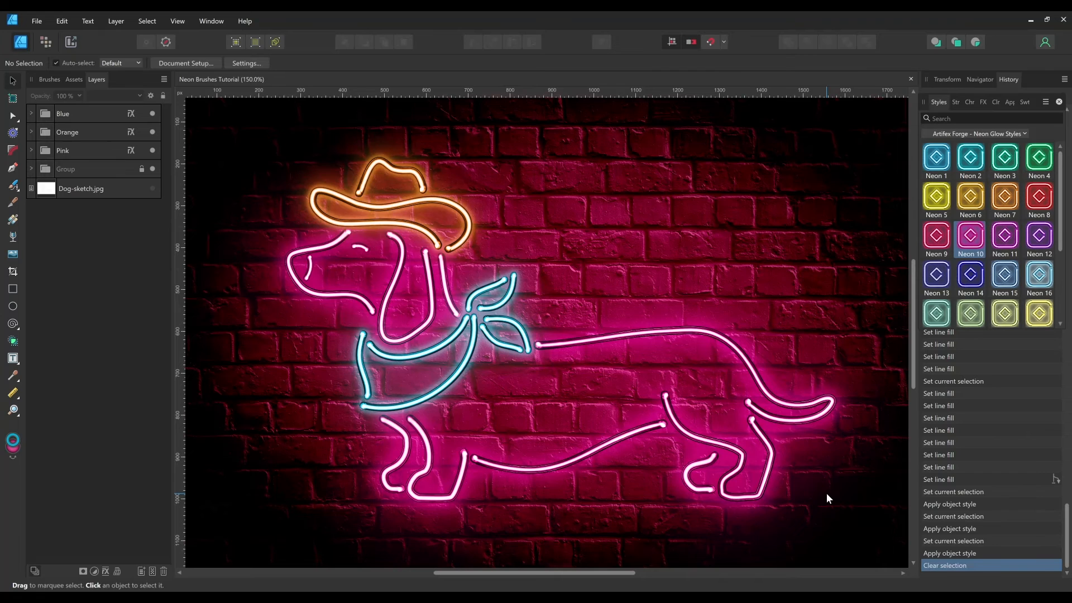
Set the stroke width of the dachshund's muzzle curve to 9 pt
click(364, 303)
click(196, 64)
click(240, 101)
text(9)
key(Return)
Set the stroke width of the neck line behind the ear to 8 pt
click(443, 272)
click(204, 61)
click(236, 103)
text(8)
key(Return)
Set the ear curve's stroke width to 9 pt and adjust its position and lower contour
click(432, 301)
text(9)
key(Return)
drag(432, 321, 411, 338)
key(a)
click(419, 332)
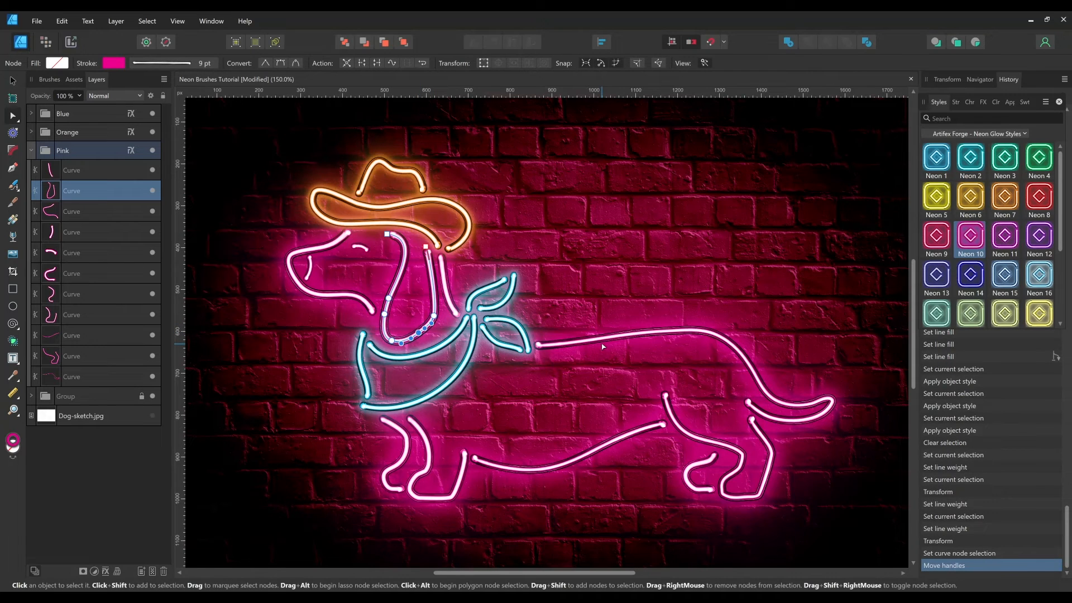
Set the stroke width of the back and tail curve to 10 pt
click(13, 82)
click(706, 333)
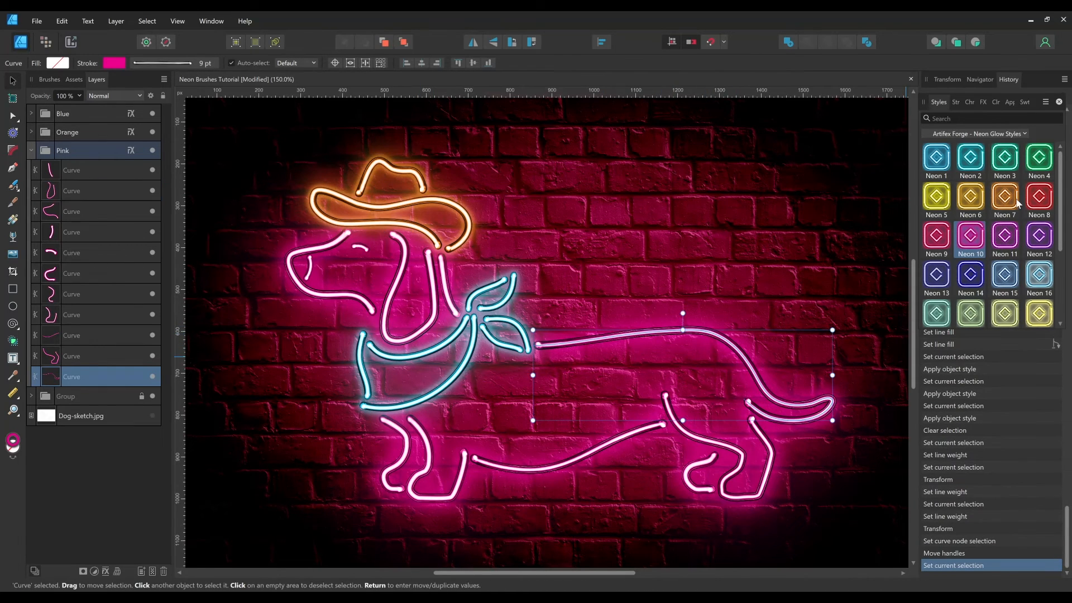
click(955, 103)
click(1045, 135)
text(10)
key(Return)
Set the stroke width of the near hind leg curve to 10 pt
click(772, 451)
click(1053, 137)
text(10)
key(Return)
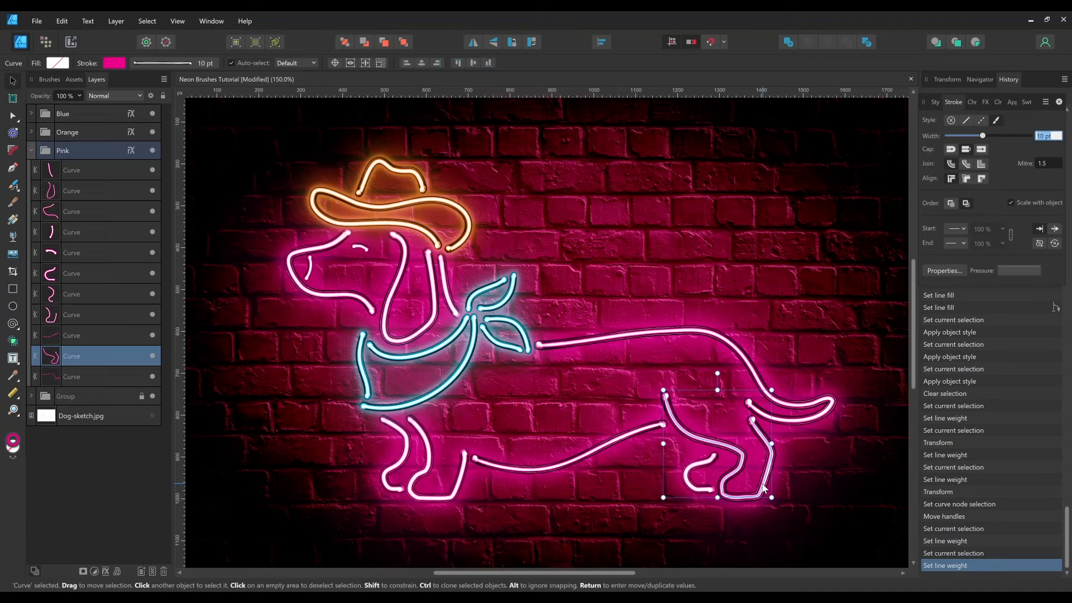
Apply the Neon 3-Double HL brush to the far front leg curve and set its stroke width to 9 pt
click(457, 490)
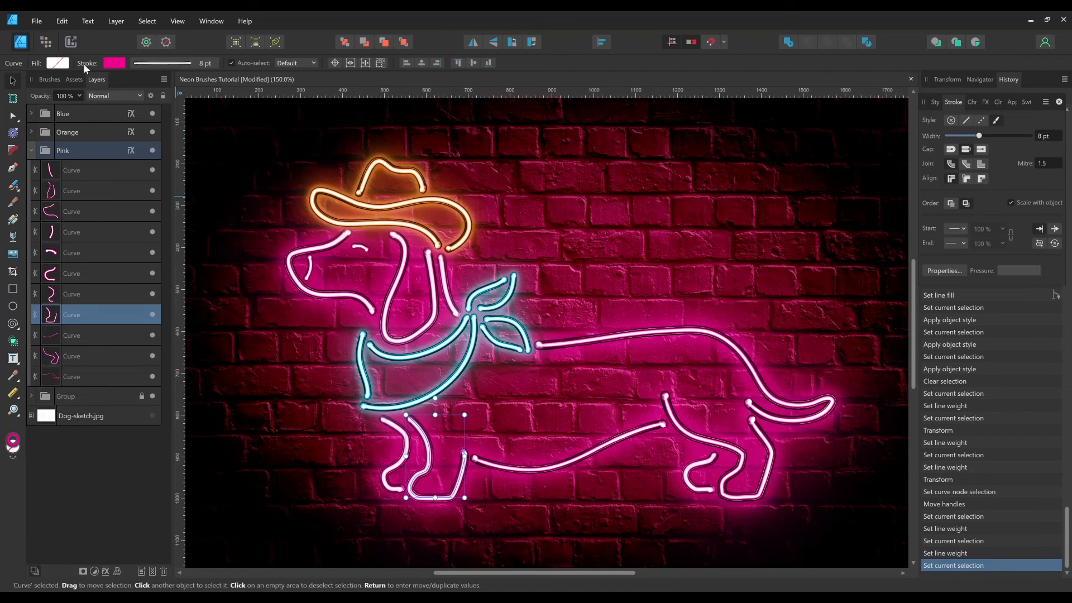
click(49, 79)
click(103, 241)
mouse_move(107, 241)
mouse_down()
mouse_move(402, 454)
mouse_move(399, 471)
mouse_up()
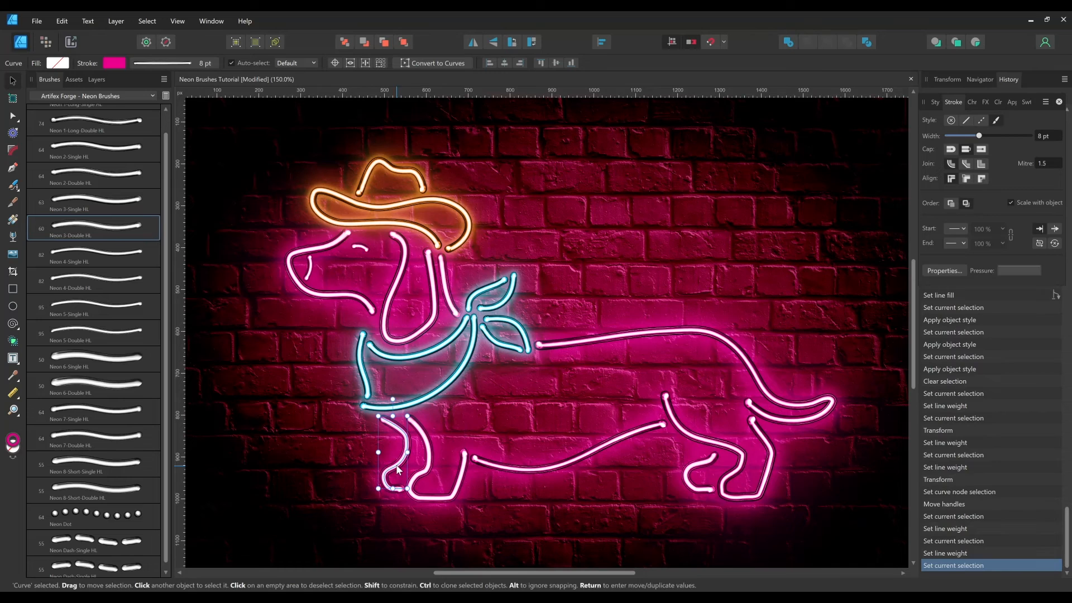
click(195, 65)
click(245, 104)
text(9)
key(Return)
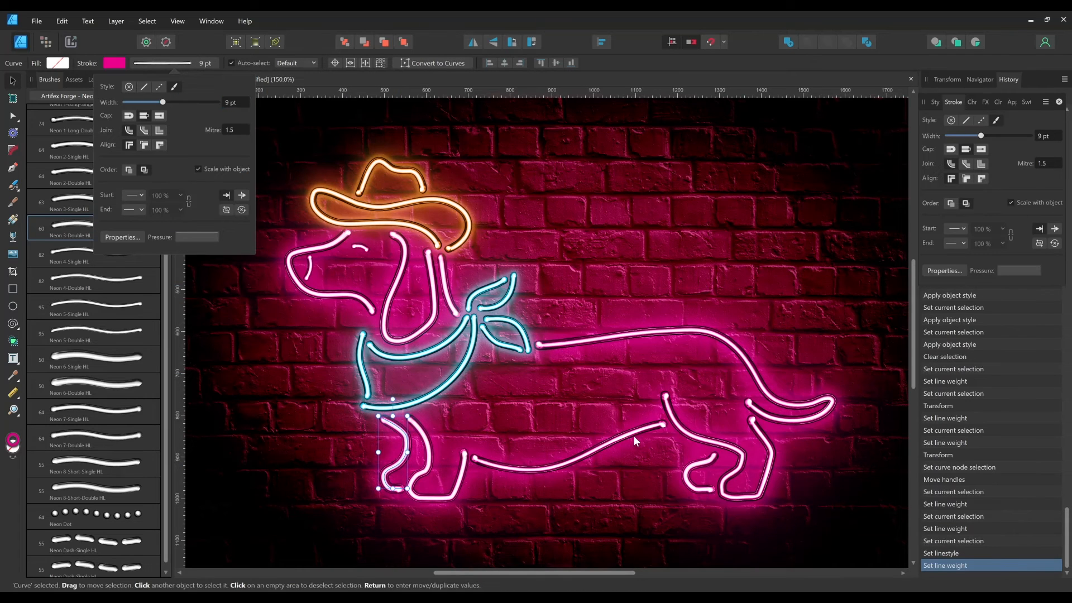
Apply the Neon 3-Double HL brush to the belly line and set its stroke width to 9 pt
click(629, 437)
click(162, 63)
click(249, 102)
text(10)
key(Return)
click(56, 81)
click(99, 226)
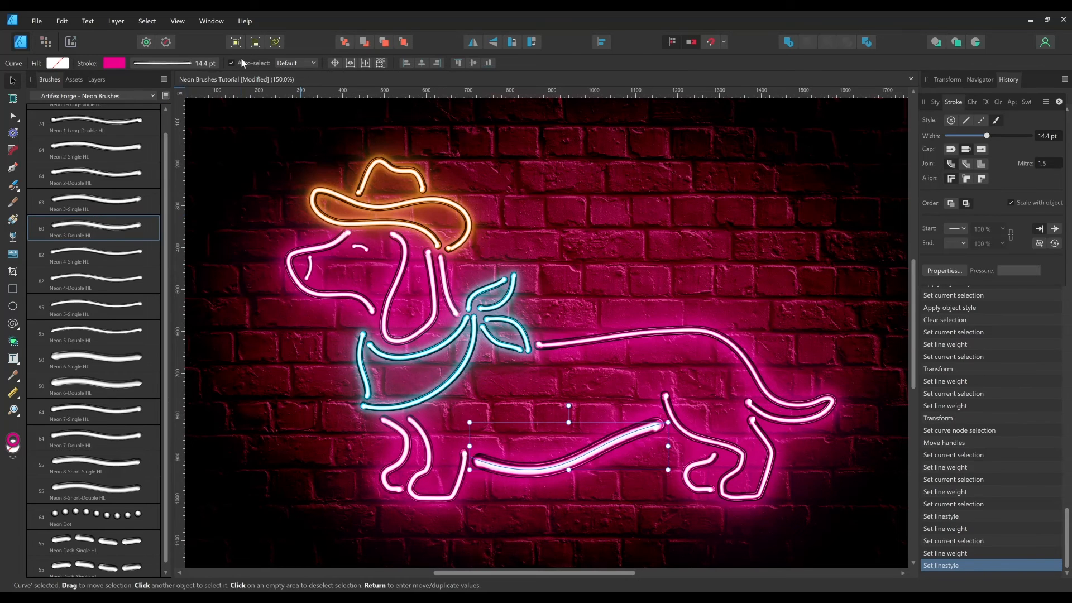
click(207, 62)
click(244, 105)
text(9)
key(Return)
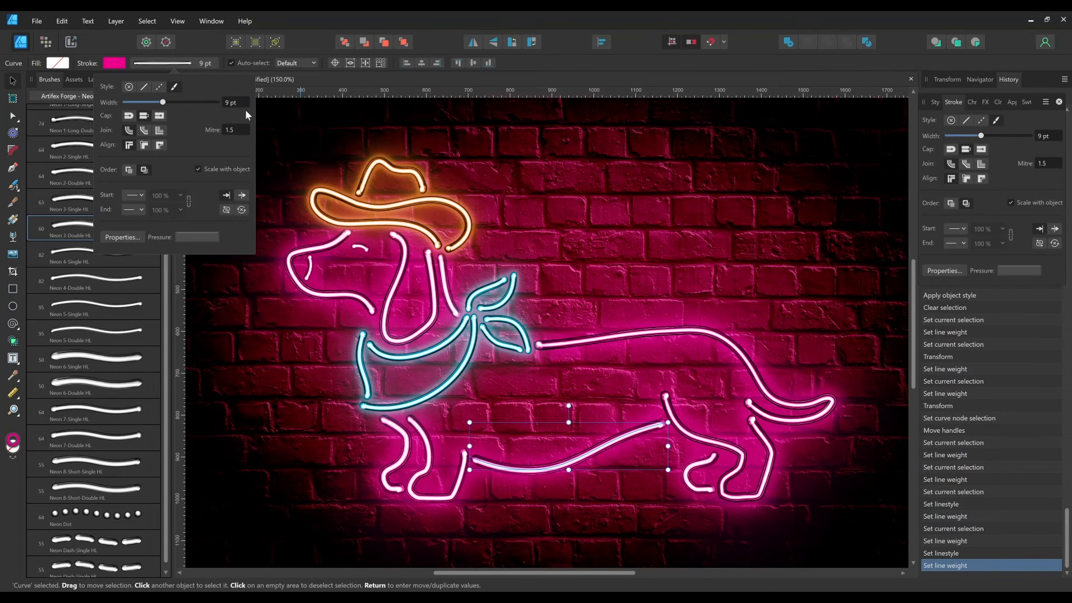
Set the stroke width of the three bandana curves around the neck to 10 pt
click(457, 375)
double_click(457, 376)
shift+click(435, 348)
shift+click(364, 366)
click(1048, 136)
text(10)
key(Return)
Move the end node of the bandana's upper neck curve slightly away from the knot
click(473, 339)
key(a)
click(473, 314)
click(467, 318)
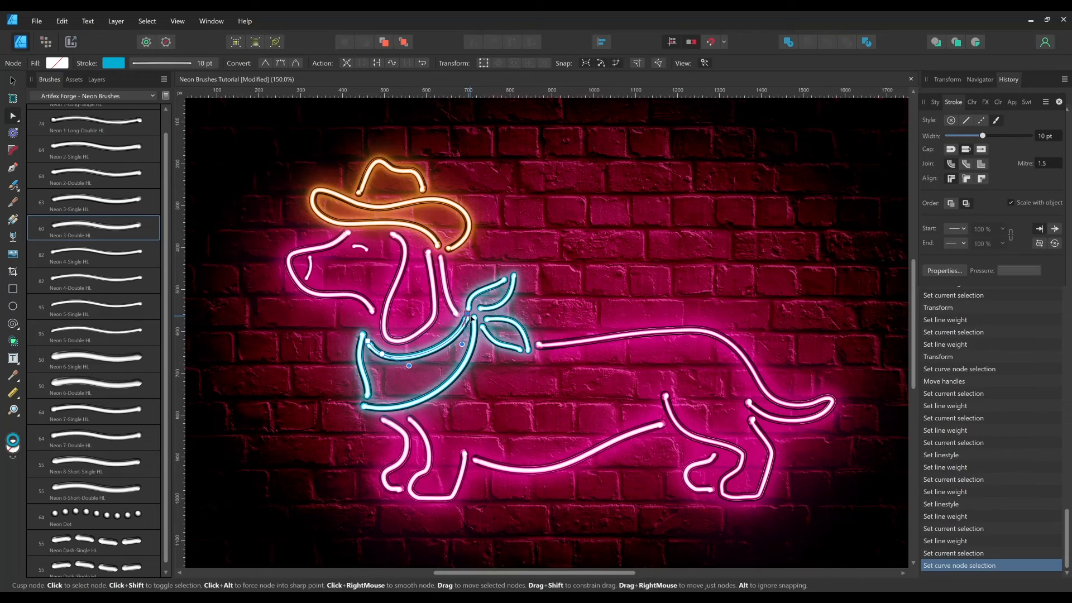
drag(468, 315, 462, 324)
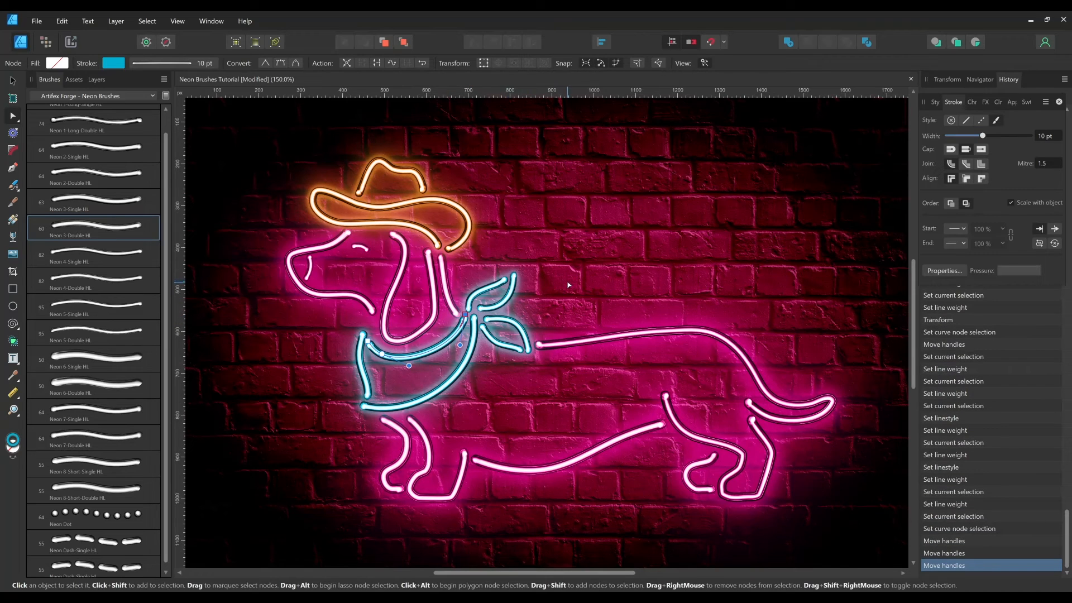
Set the stroke width of the bandana's knot-tail curves to 9 pt
click(494, 284)
shift+click(510, 294)
shift+click(519, 327)
shift+click(509, 346)
click(1050, 137)
text(9)
key(Return)
click(667, 289)
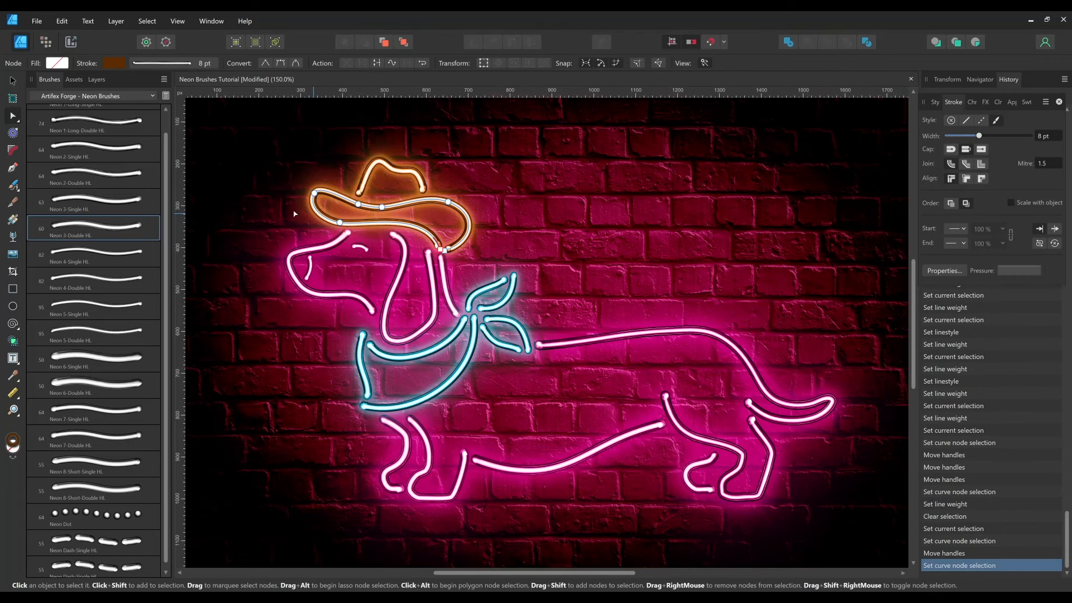
Apply the Neon 2-Double HL brush to the hat brim curve and set its stroke width to 9 pt
drag(166, 234, 165, 213)
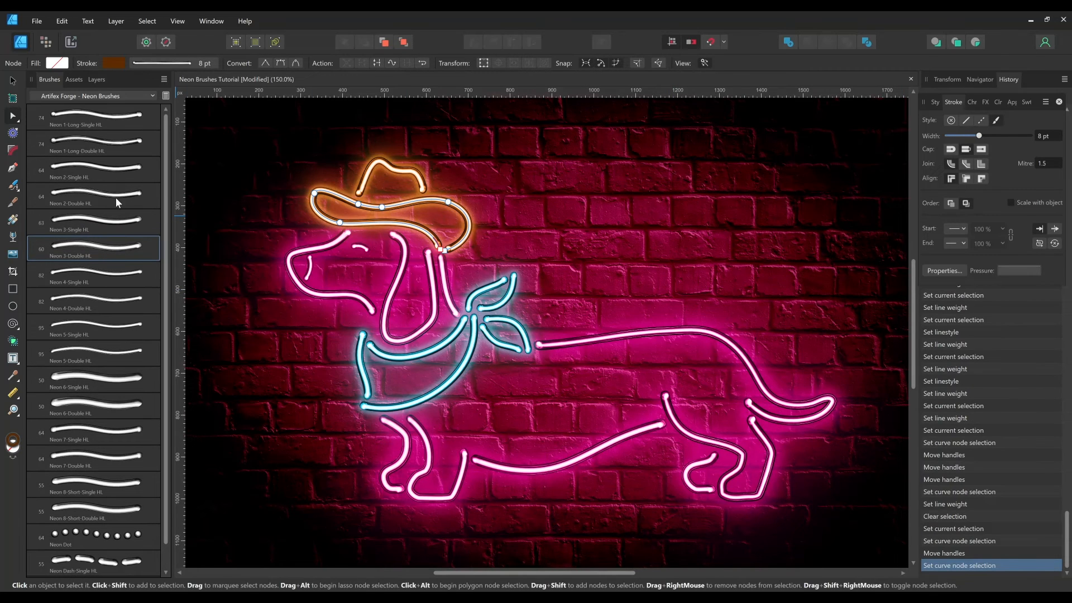
click(118, 201)
click(162, 63)
click(247, 106)
text(9)
key(Return)
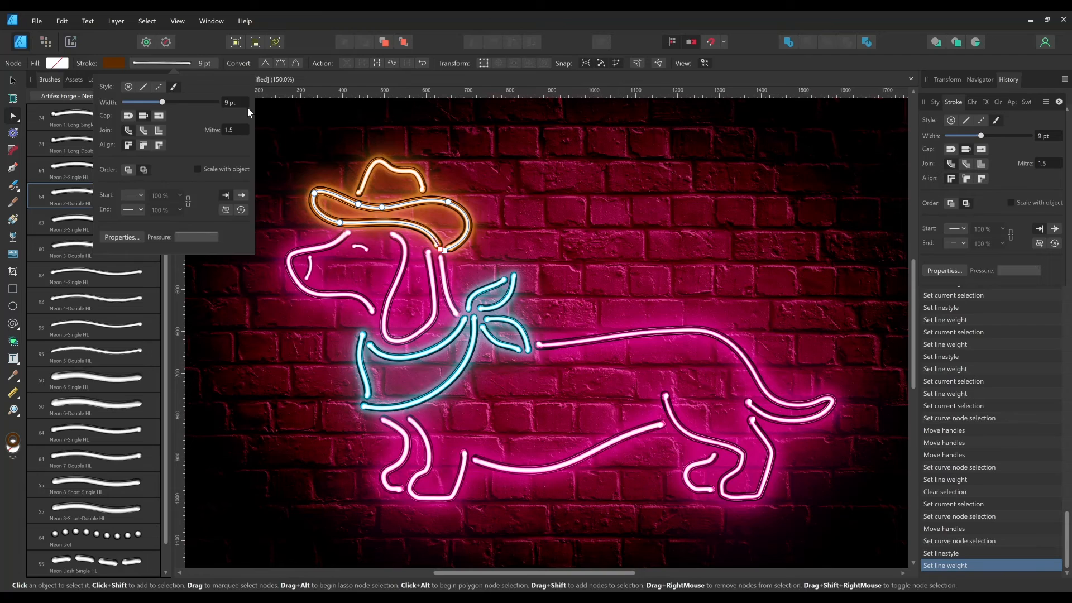
click(545, 220)
click(746, 457)
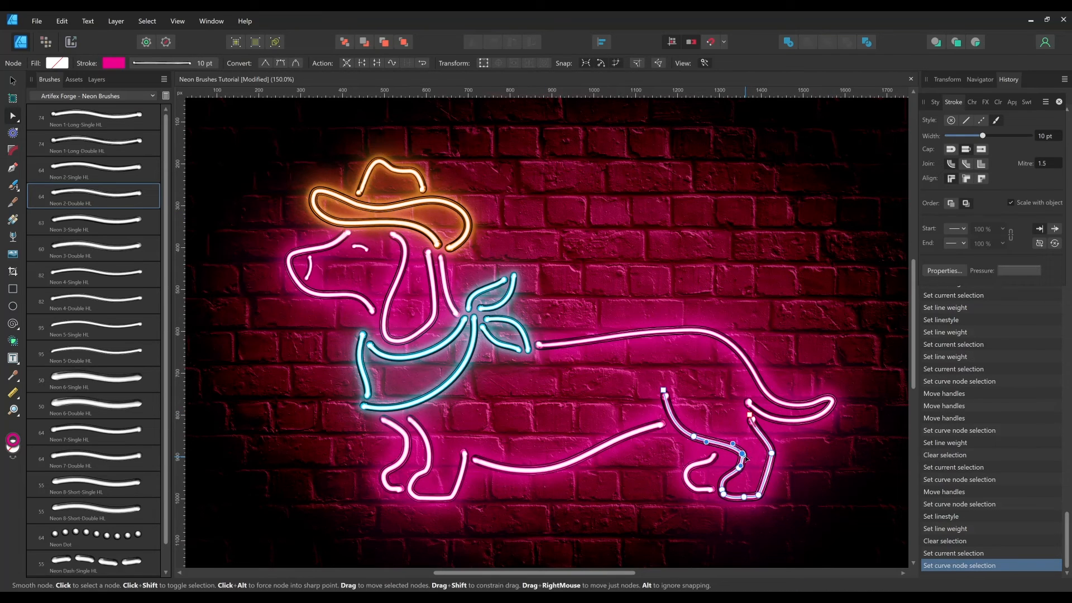
click(809, 458)
drag(755, 460, 753, 457)
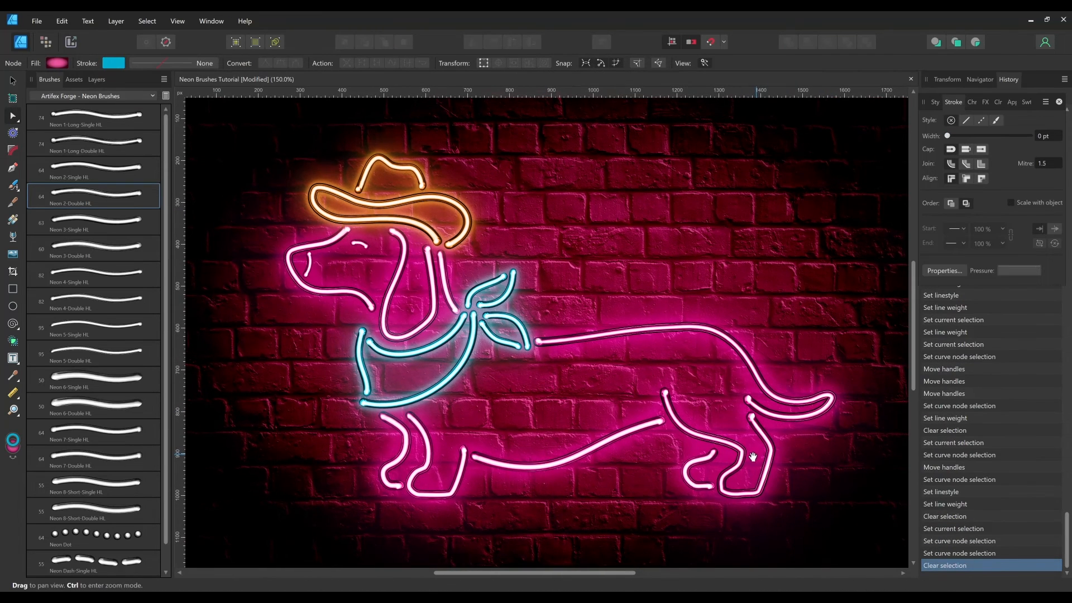
Nudge the upper end node of the snout curve downward, away from the hat brim
click(329, 243)
click(350, 225)
key(Down)
key(Down)
key(Down)
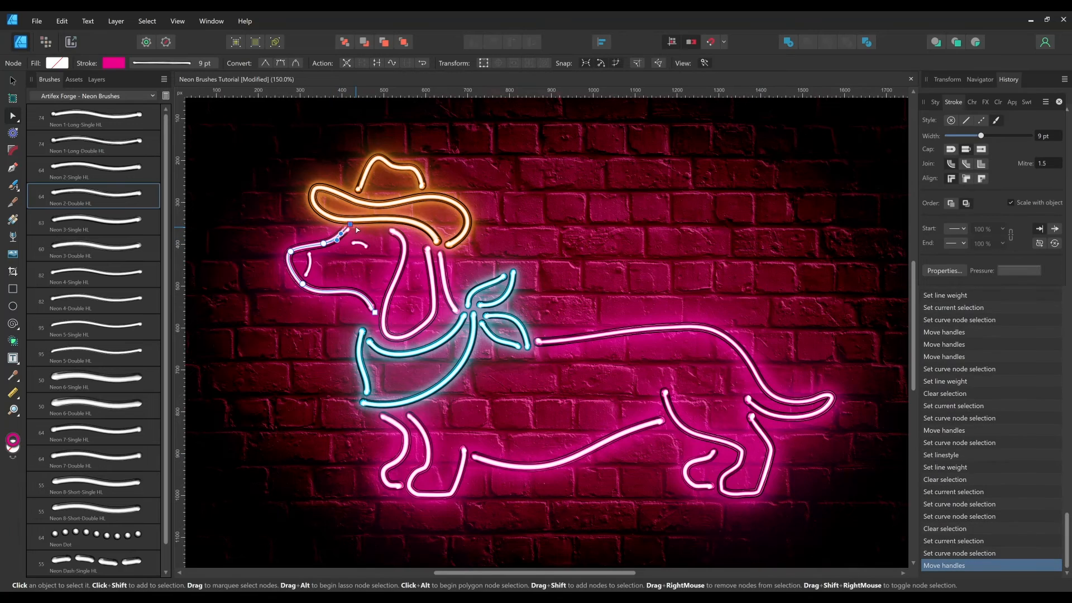
key(Down)
key(Down)
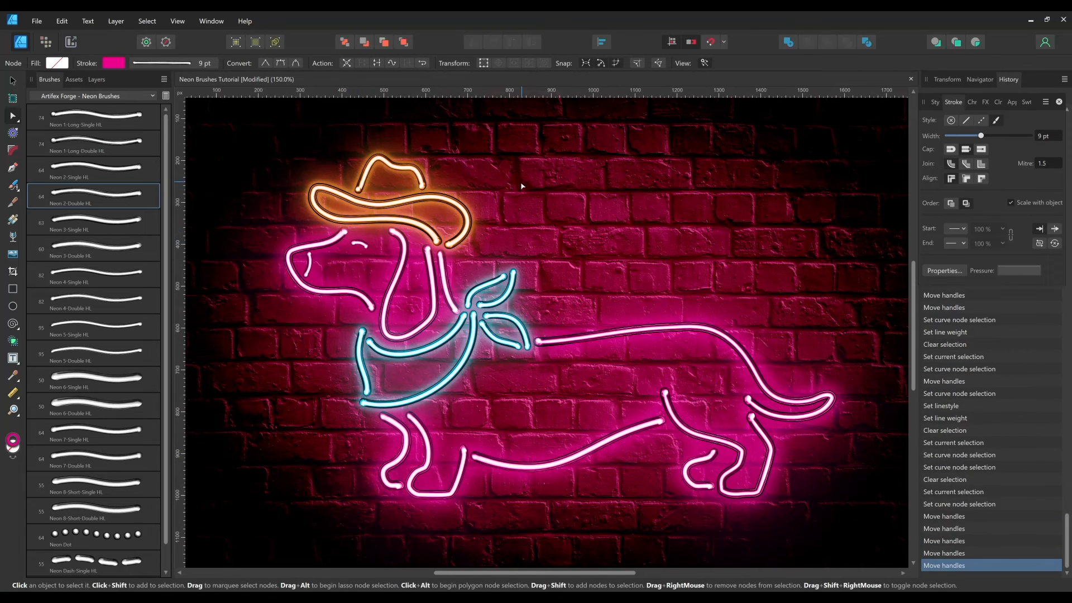
click(522, 188)
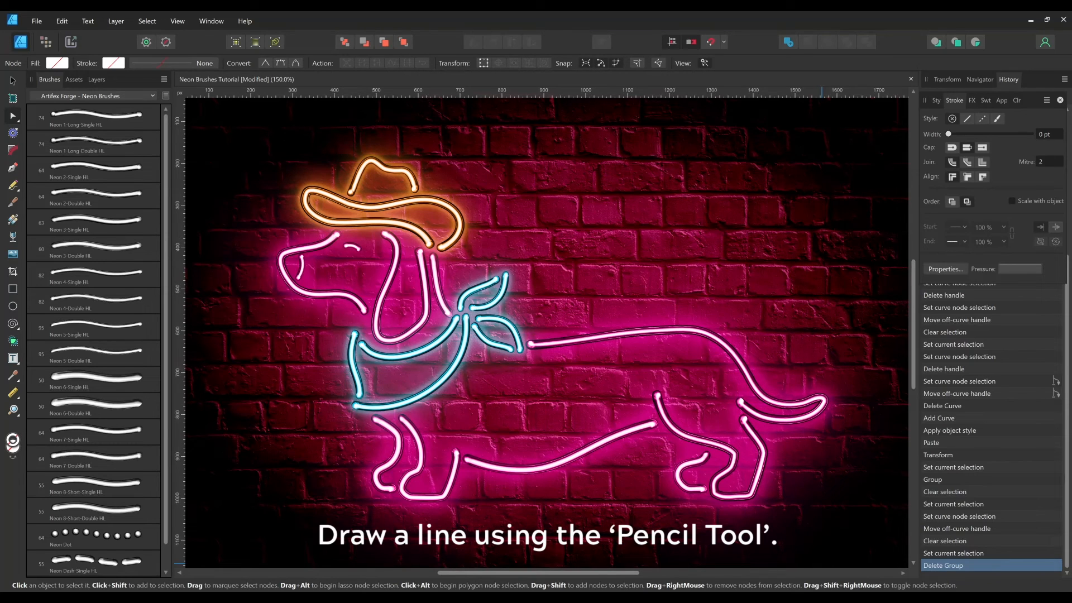
Draw a freehand wire with the Pencil Tool from the bandana's lower front corner to the canvas's lower left edge
click(14, 186)
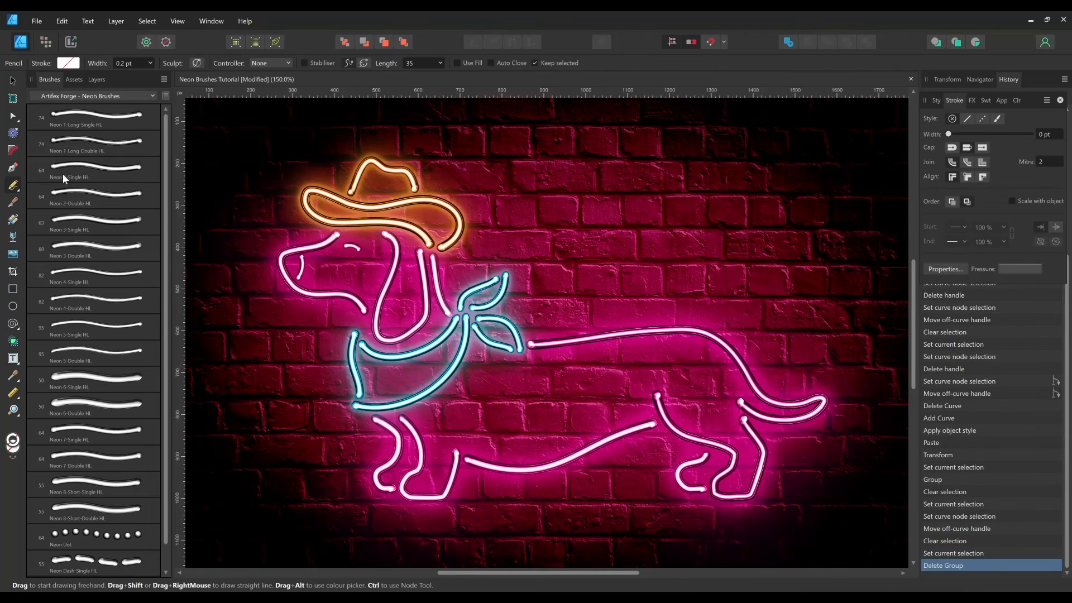
mouse_move(356, 406)
mouse_down()
mouse_move(337, 409)
mouse_move(251, 510)
mouse_move(171, 544)
mouse_up()
key(v)
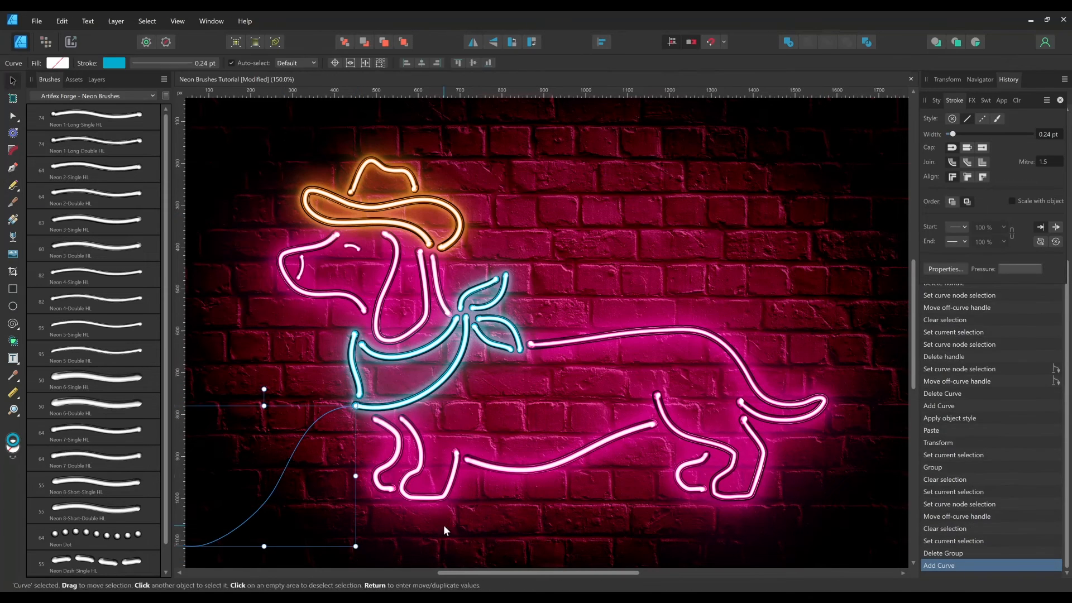
click(447, 530)
Apply the first Wire Brush style from the Neon Glow Styles to the wire below the bandana
click(288, 464)
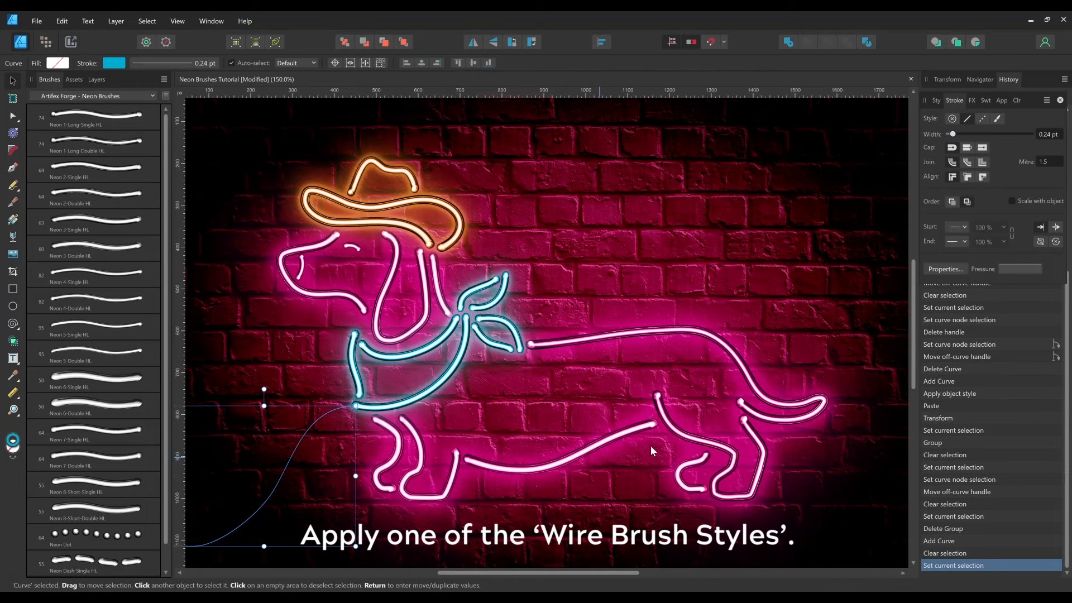
click(936, 100)
scroll(988, 251, down, 5)
click(976, 313)
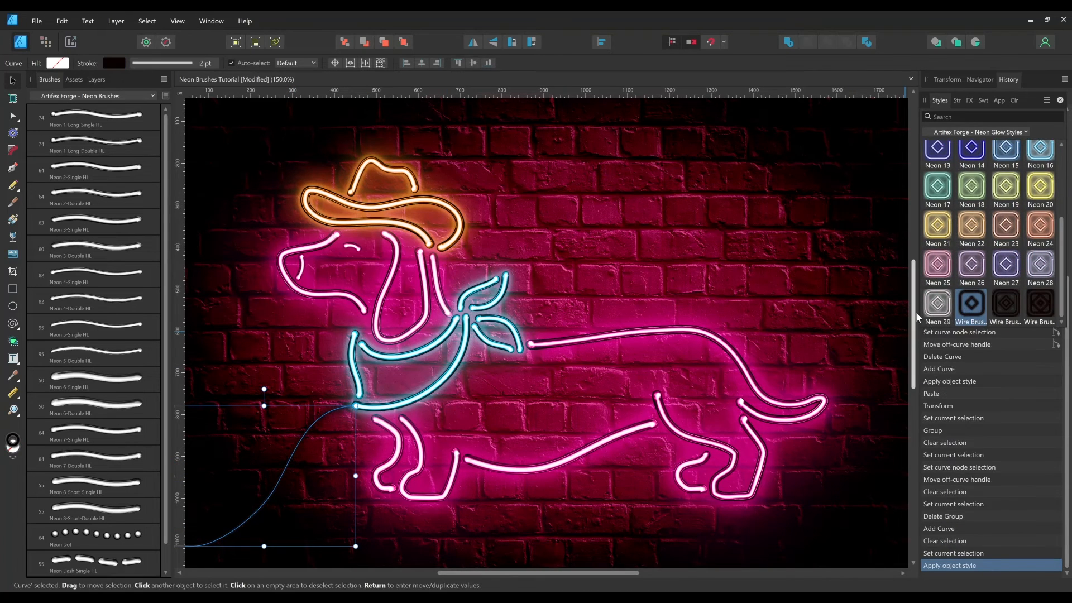
click(565, 308)
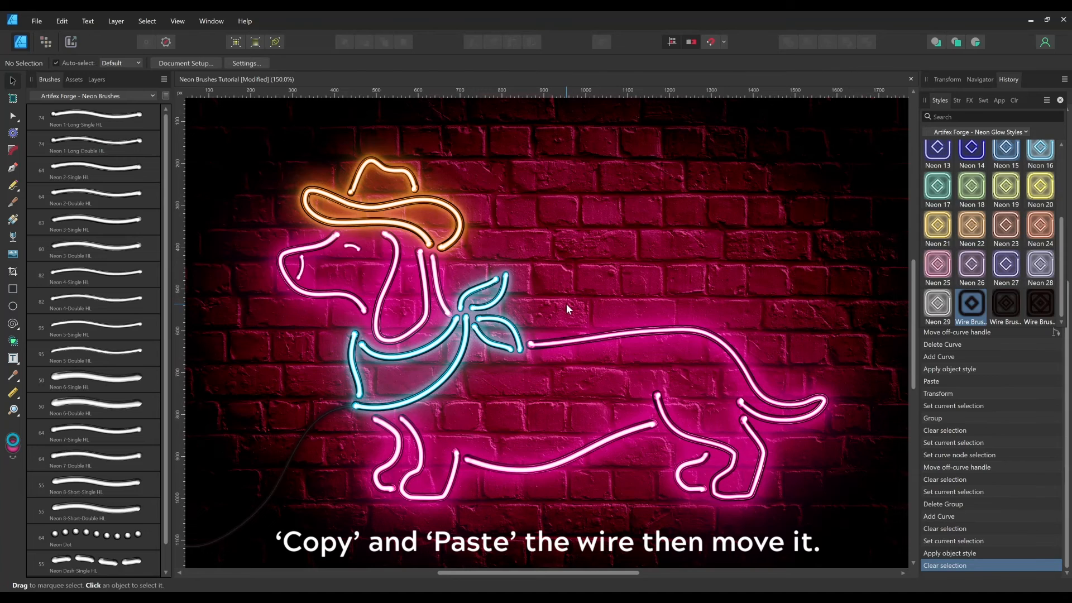
Copy and paste the bandana wire and nudge the duplicate slightly beside the original
click(294, 452)
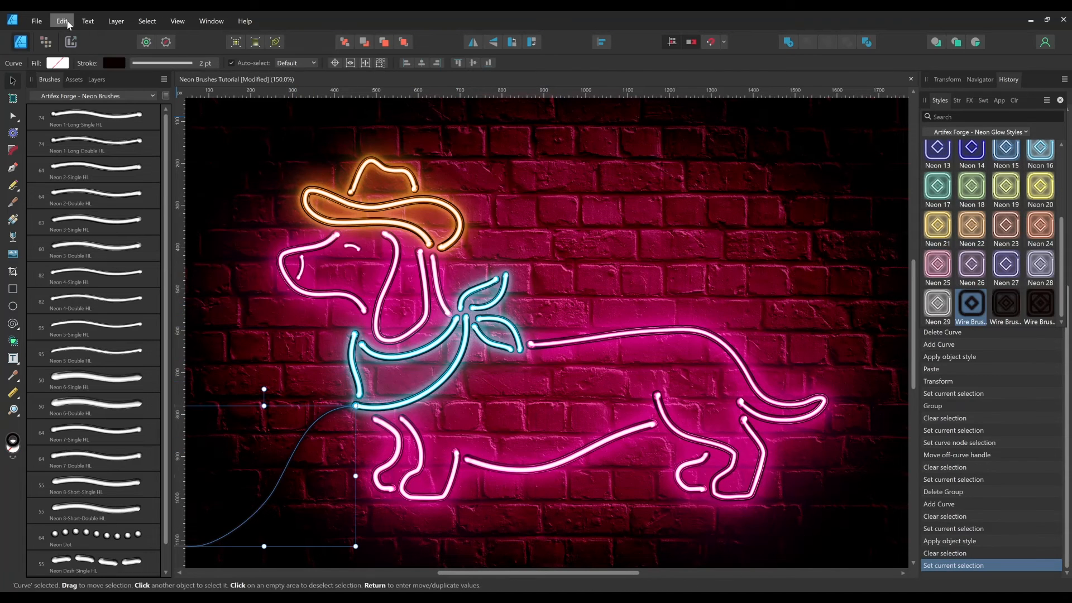
click(62, 21)
click(66, 81)
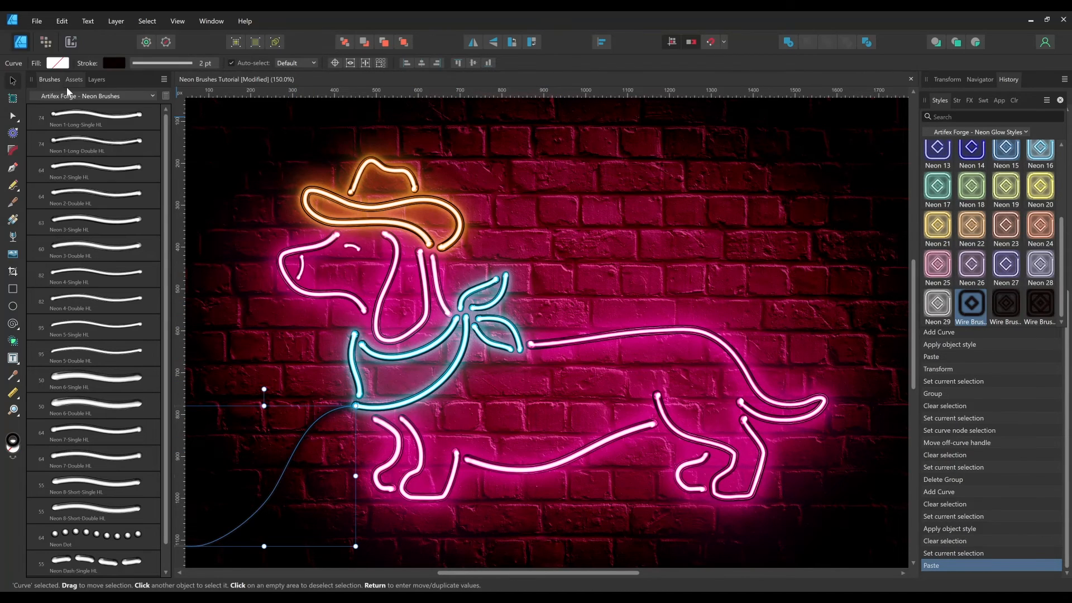
key(Down)
key(Down)
key(Down)
key(Down)
key(Down)
key(Down)
key(Down)
key(Down)
key(Down)
key(Left)
key(Left)
key(Left)
key(Left)
key(Left)
key(Left)
key(Left)
key(Left)
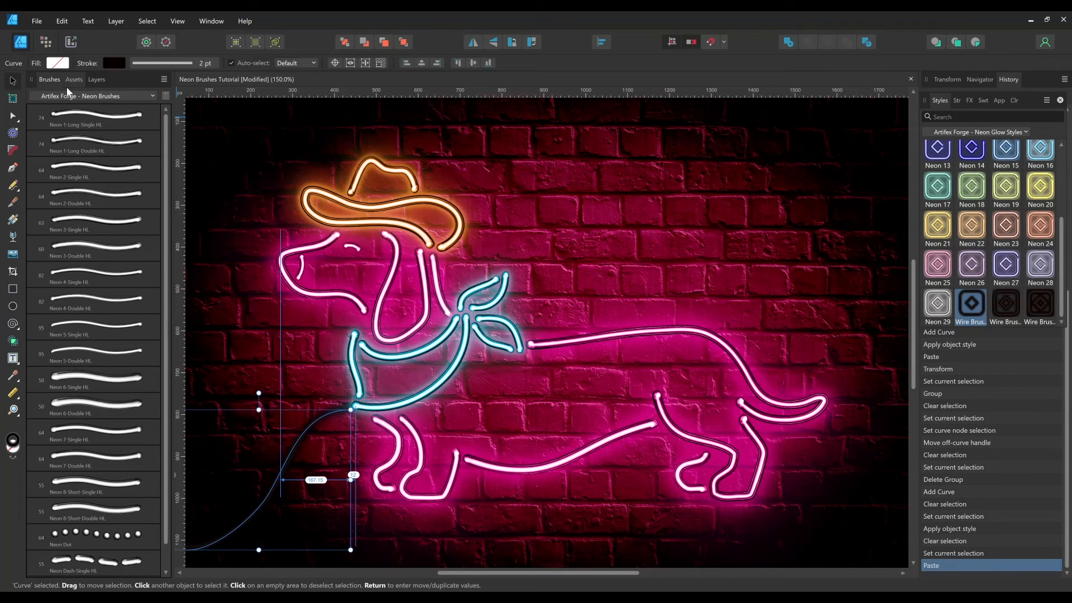
key(Right)
key(Right)
key(Right)
key(Right)
key(Right)
key(Right)
key(Right)
key(Right)
key(Right)
key(Right)
key(Up)
key(Up)
key(Up)
click(635, 232)
Group the two wire curves and name the group "Wires 1"
click(99, 79)
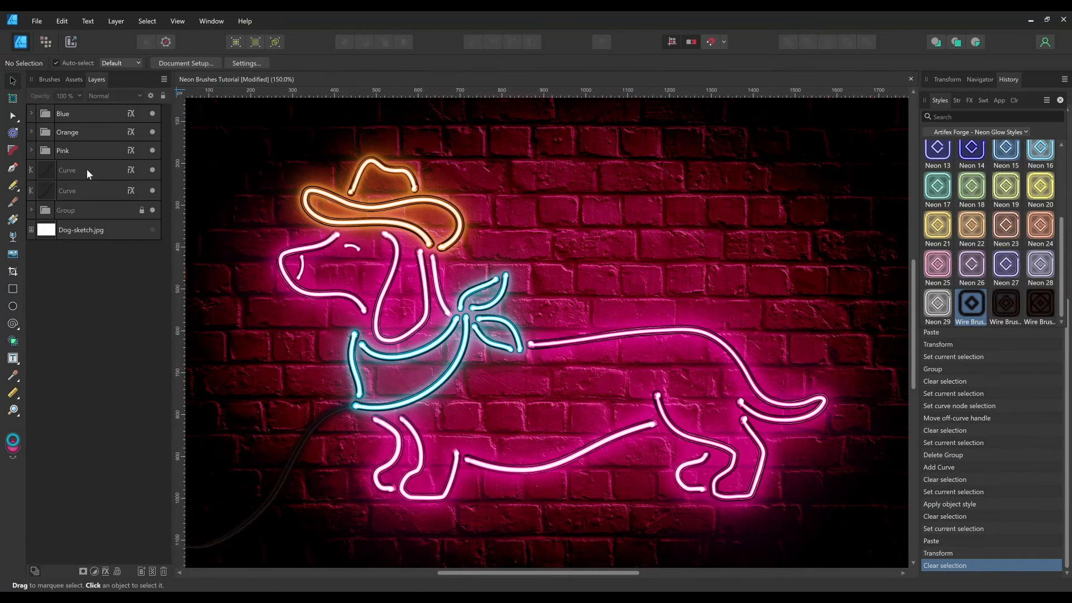
click(87, 172)
key(ctrl+g)
double_click(70, 171)
text(Wires 1)
key(Return)
click(627, 257)
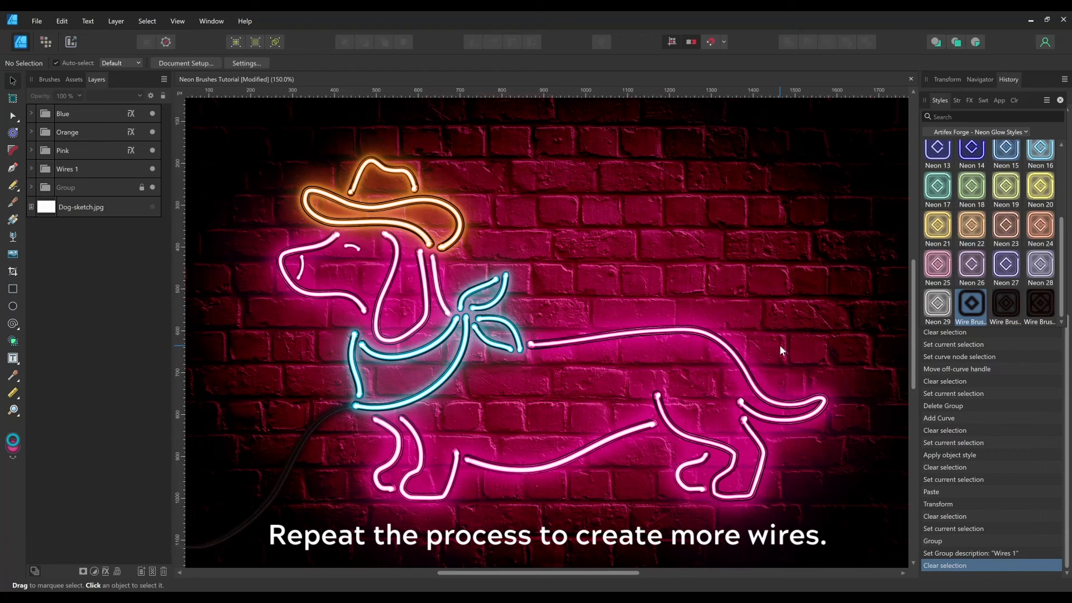
Draw a second freehand wire with the Pencil Tool from the dog's back to the canvas's upper right edge
key(n)
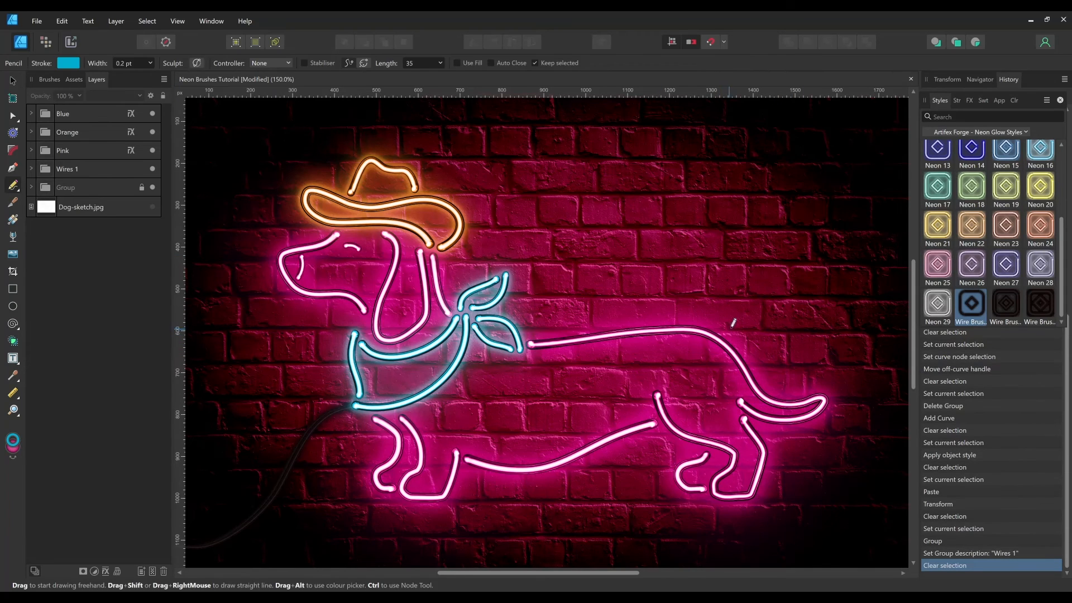
mouse_move(706, 334)
mouse_down()
mouse_move(817, 266)
mouse_move(904, 158)
mouse_up()
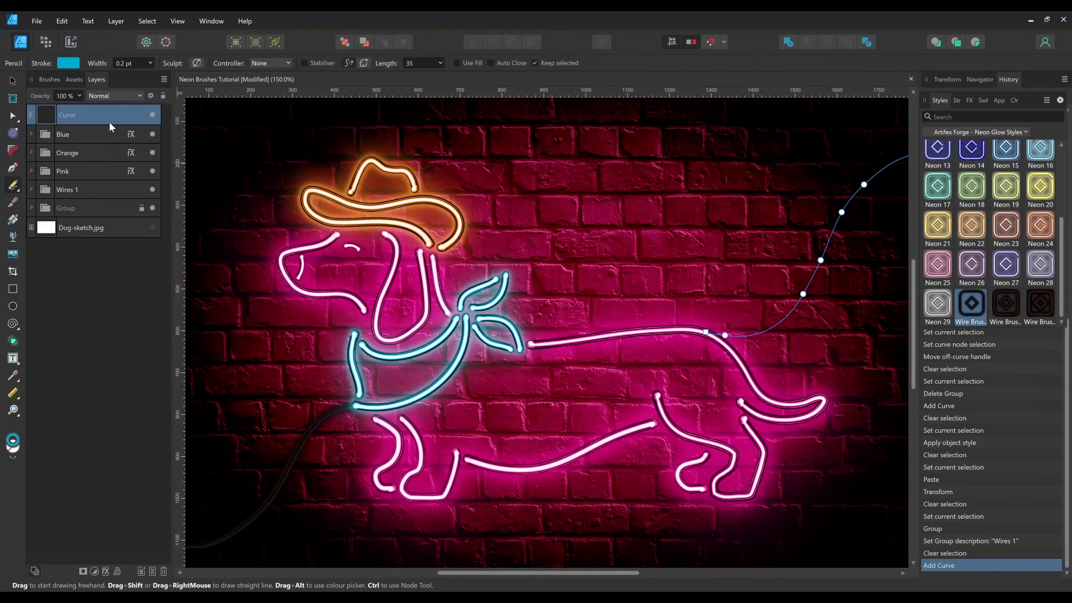
key(v)
Apply the first Wire Brush style to the back wire and place it below the Pink group
click(980, 306)
drag(84, 115, 83, 180)
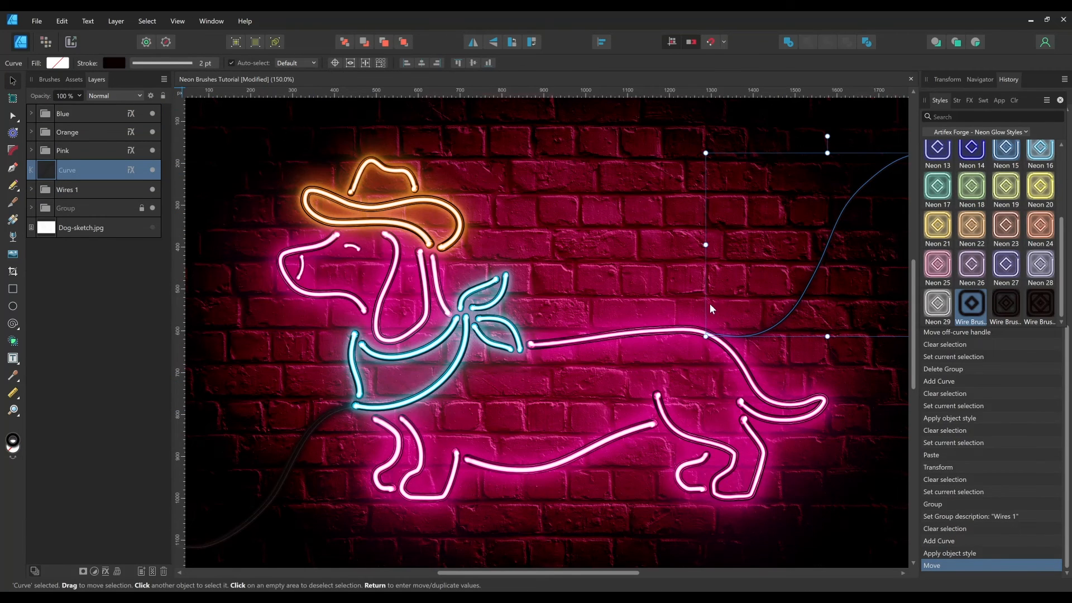
Delete the back wire's extra node near its start and adjust the start node and curvature for a smoother line
key(a)
click(725, 336)
key(Delete)
click(708, 334)
drag(768, 326, 782, 330)
click(13, 81)
click(797, 360)
Copy and paste the back wire and nudge the duplicate slightly up and left
click(778, 324)
click(62, 21)
click(83, 70)
click(63, 23)
click(78, 82)
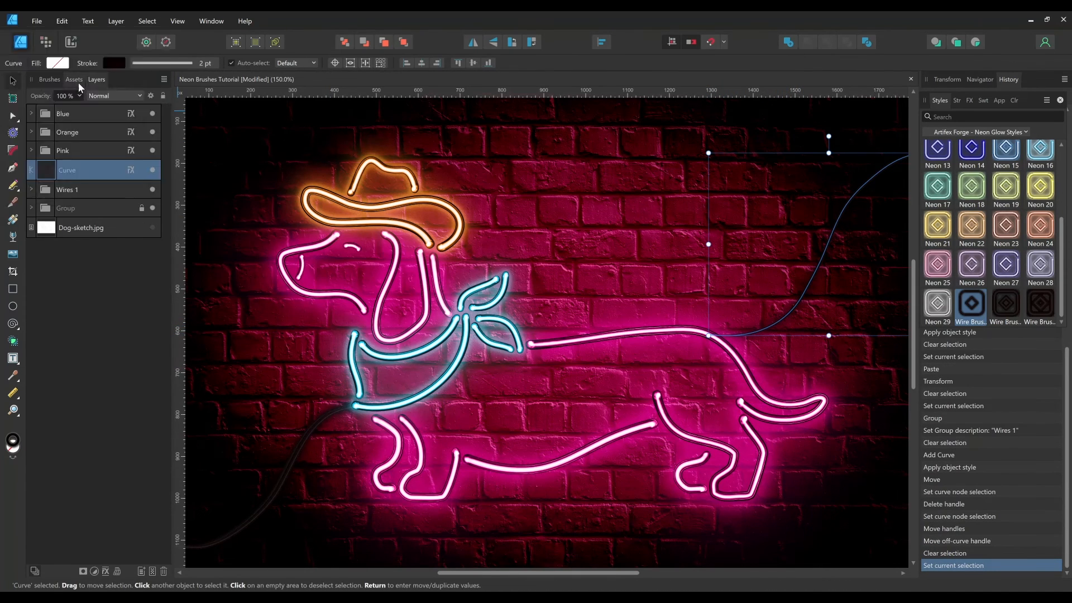
key(Up)
key(Up)
key(Up)
key(Up)
key(Up)
key(Up)
key(Up)
key(Up)
key(Up)
key(Left)
key(Left)
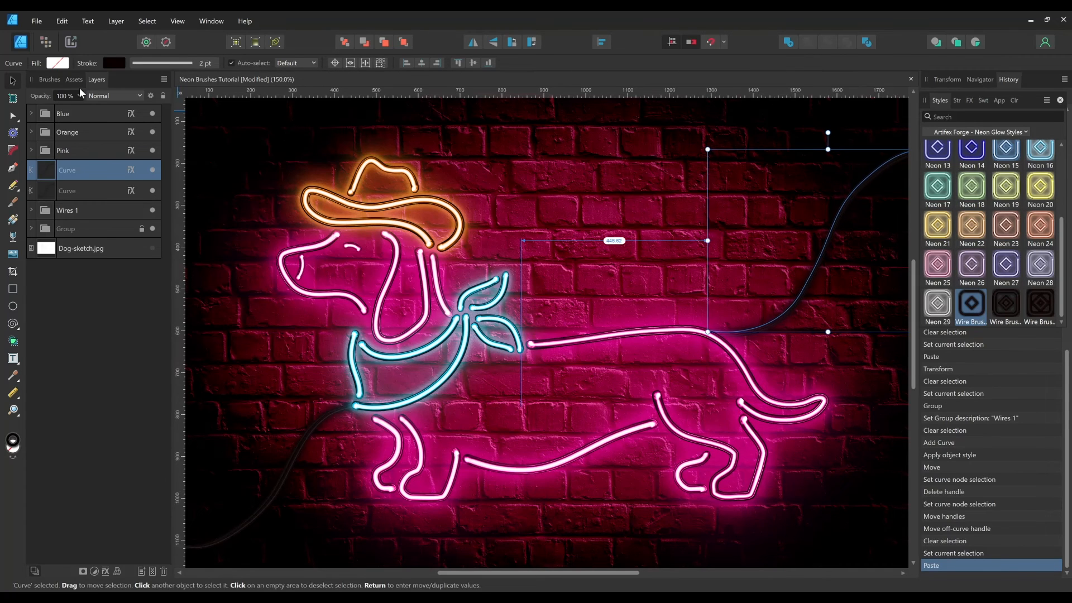
Group the two back wire curves and name the group "Wires 2"
shift+click(95, 190)
key(ctrl+g)
double_click(74, 171)
text(Wires 2)
key(Return)
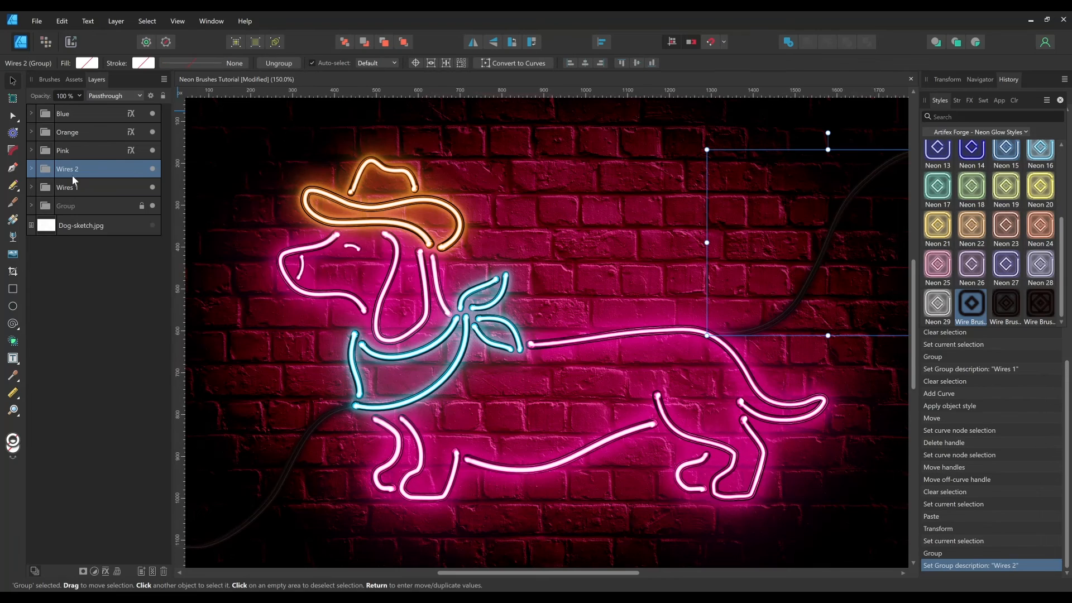
click(425, 527)
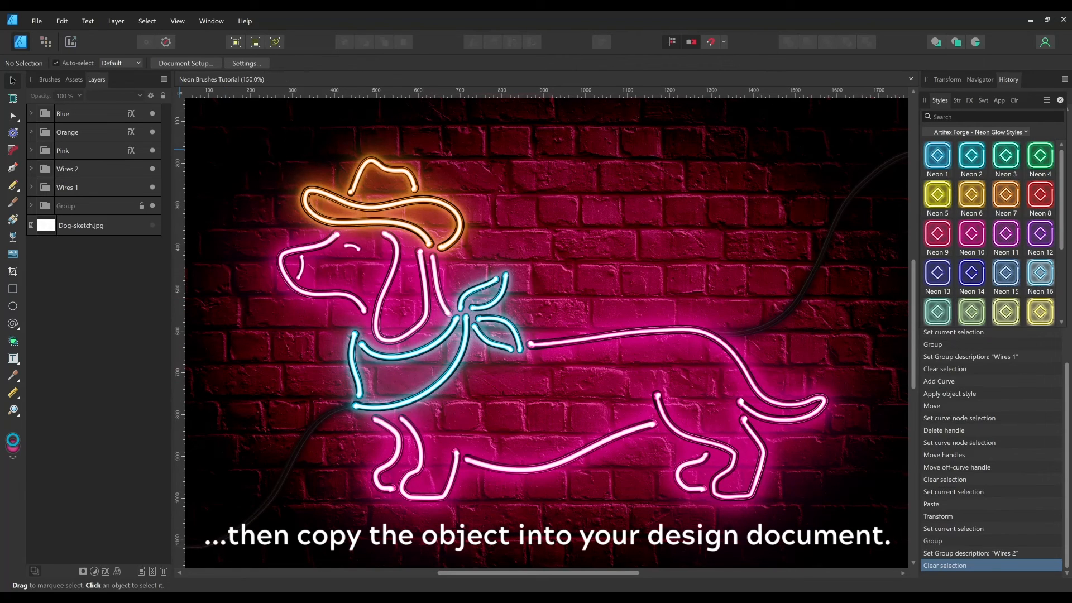
Open the Artifex Forge - Screw Fitting Graphics document, copy its screw group and close the document
click(36, 21)
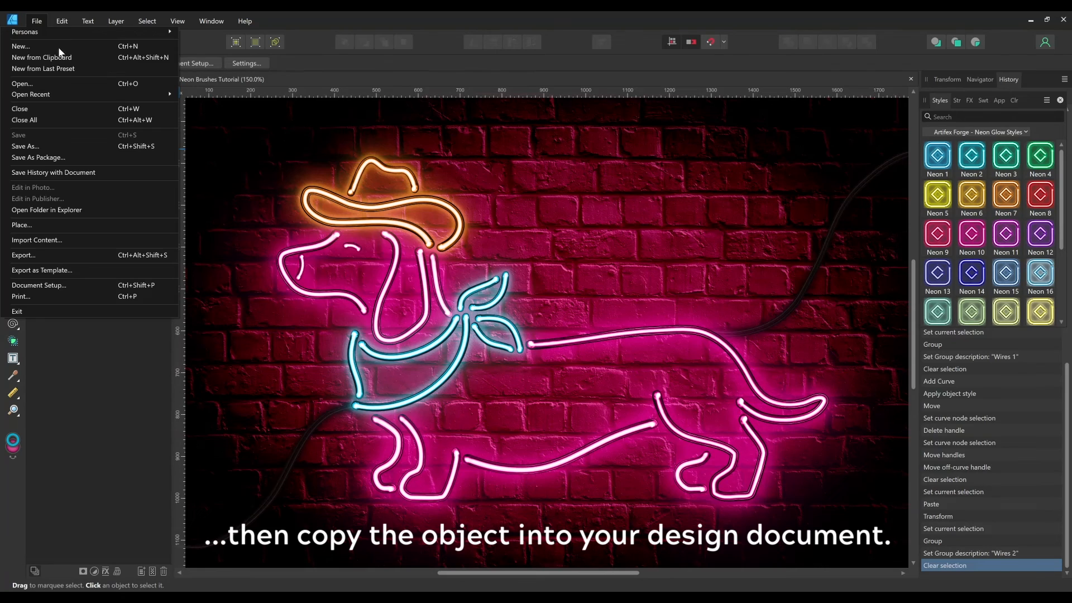
mouse_move(72, 89)
click(281, 95)
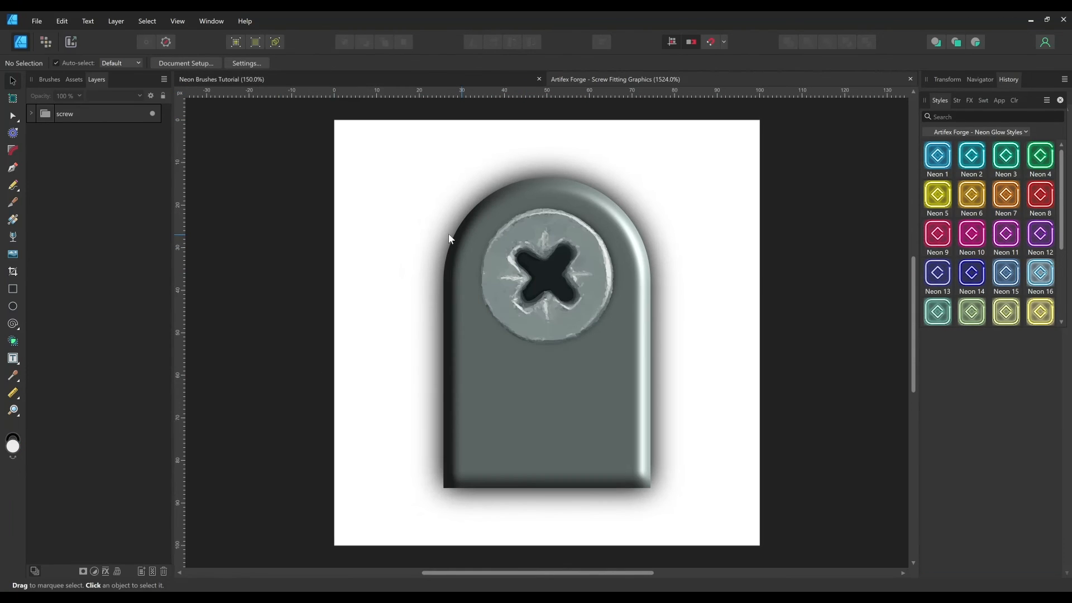
click(46, 114)
key(ctrl+w)
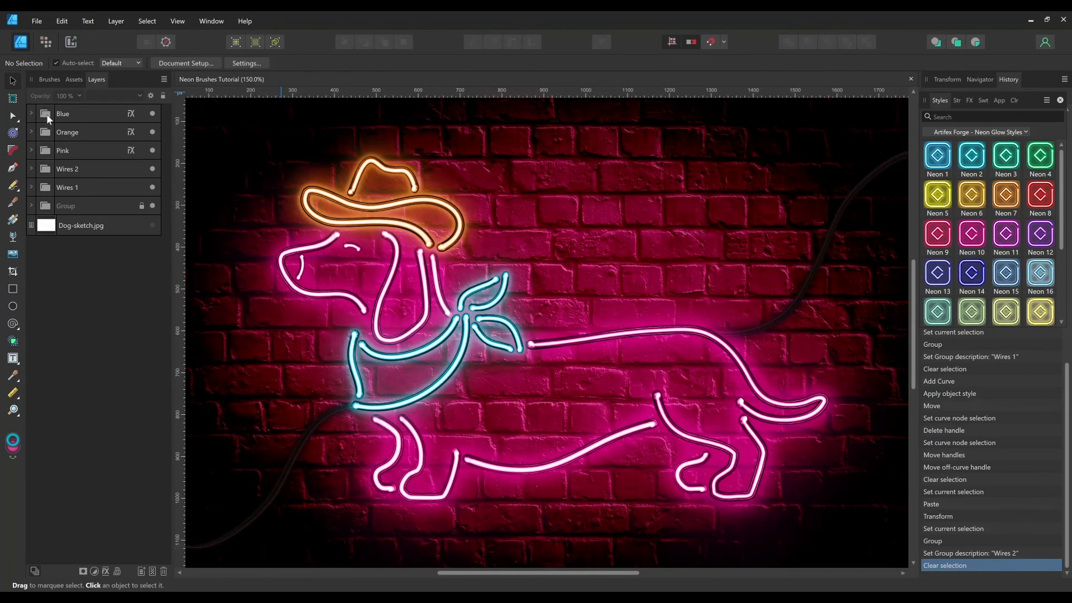
Paste the screw fitting group, scale it down beside the scarf and move its layer directly beneath Wires 1
key(ctrl+v)
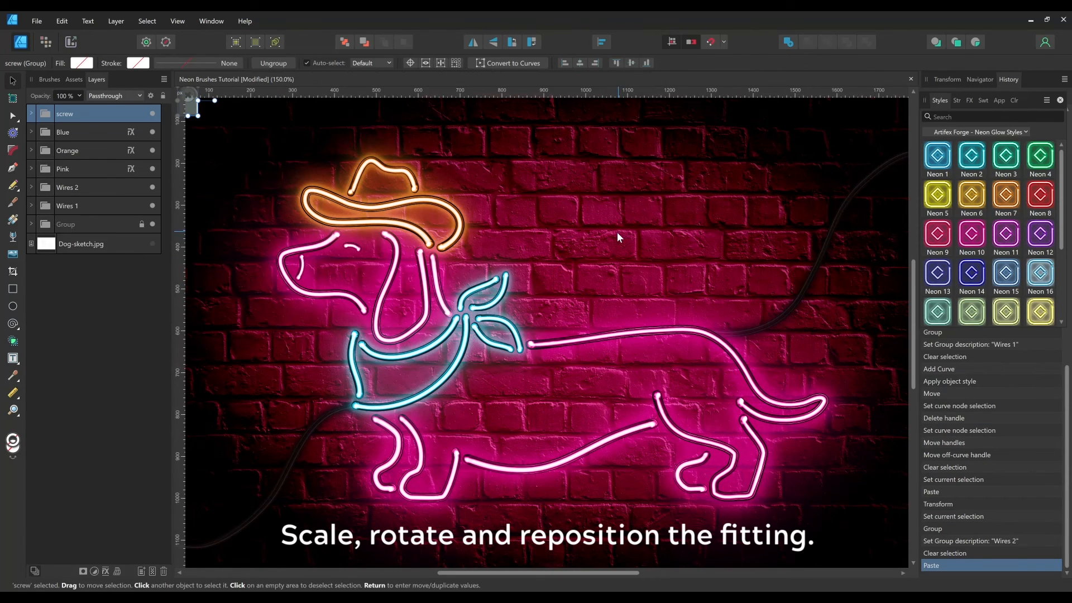
drag(198, 115, 313, 374)
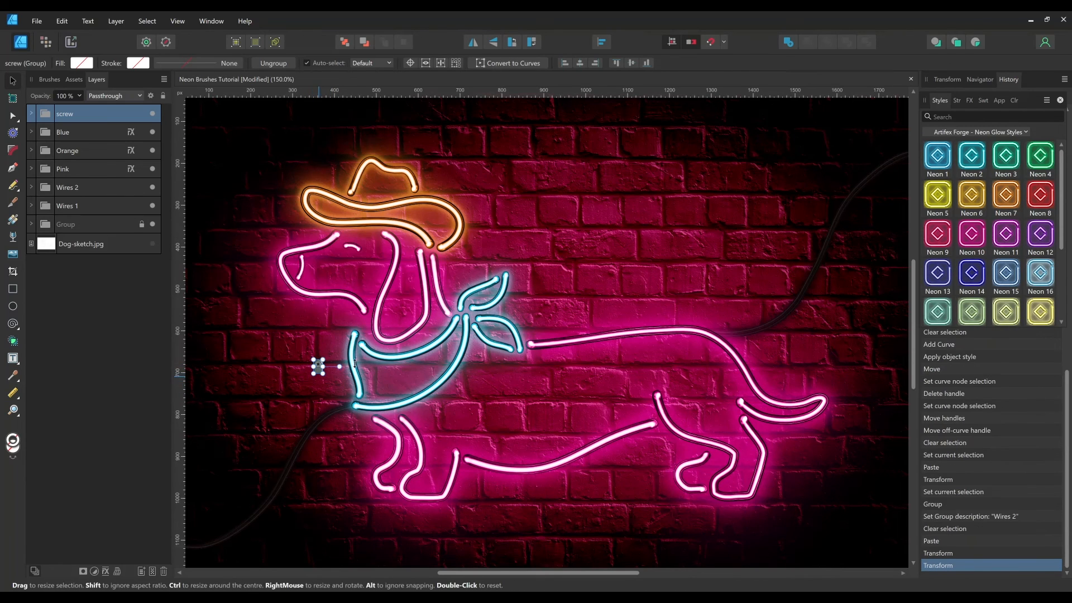
drag(93, 115, 68, 213)
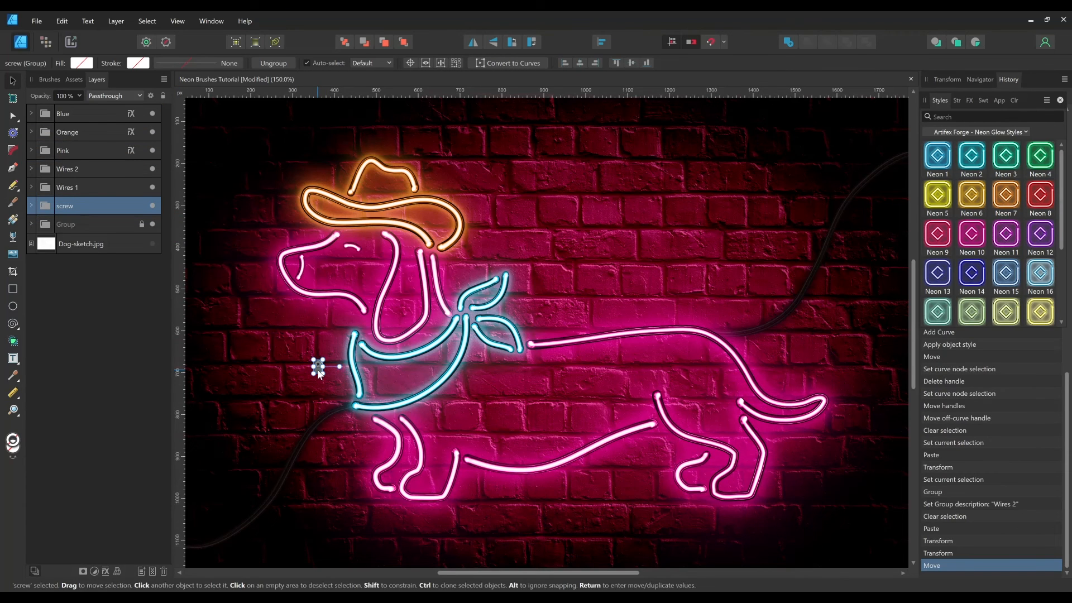
Move the screw fitting to the right end of the hat's brim and rotate it to face the neon tube
drag(320, 374, 463, 211)
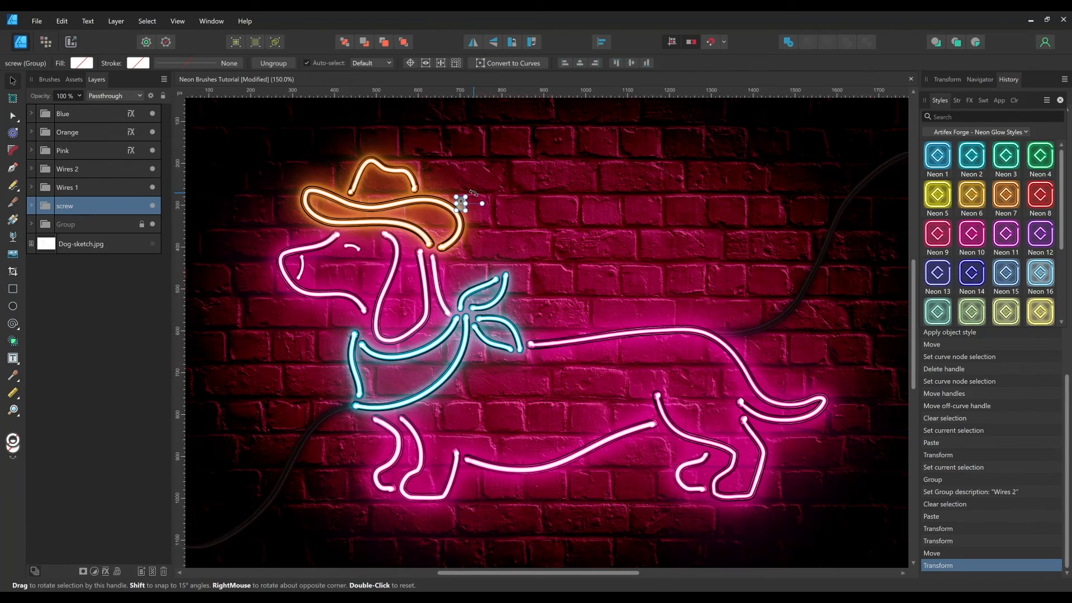
drag(474, 193, 485, 214)
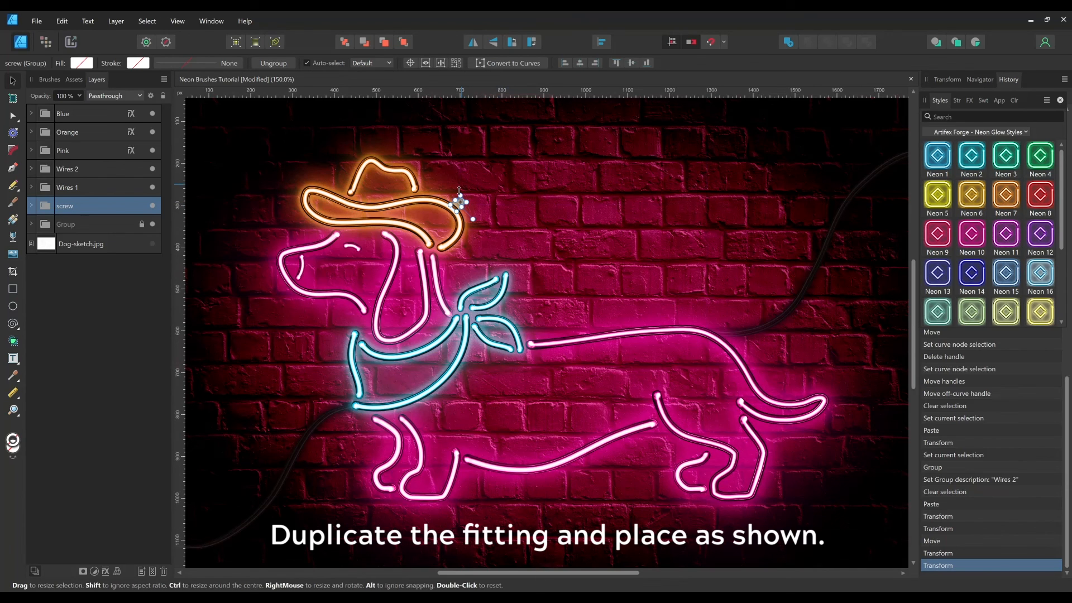
Duplicate the screw fitting seven times, placing and rotating the copies against the snout, scarf, back, belly and leg tubes
mouse_move(467, 207)
mouse_down()
mouse_move(529, 206)
mouse_move(685, 327)
mouse_move(693, 309)
mouse_move(776, 446)
mouse_move(770, 468)
mouse_up()
mouse_move(780, 460)
mouse_down()
mouse_move(789, 477)
mouse_move(776, 489)
mouse_move(646, 495)
mouse_move(562, 467)
mouse_move(576, 466)
mouse_move(419, 504)
mouse_move(364, 486)
mouse_move(380, 494)
mouse_move(367, 484)
mouse_move(464, 386)
mouse_move(455, 405)
mouse_move(433, 380)
mouse_move(454, 380)
mouse_move(346, 368)
mouse_up()
mouse_move(346, 355)
mouse_down()
mouse_move(360, 384)
mouse_move(296, 295)
mouse_move(289, 234)
mouse_up()
click(286, 210)
click(290, 218)
click(286, 210)
click(288, 235)
drag(283, 218, 299, 243)
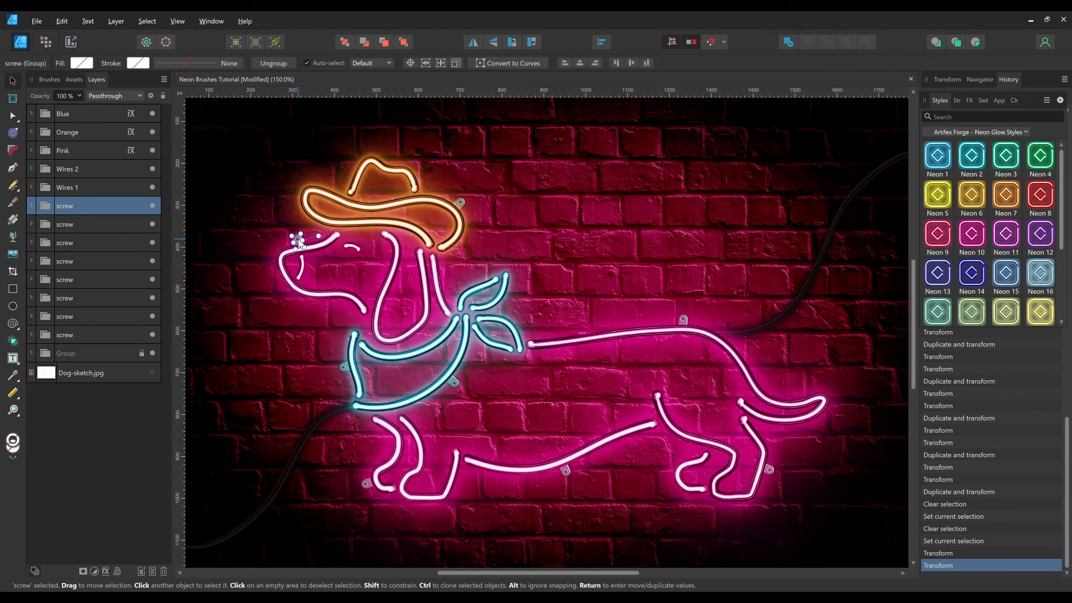
click(673, 554)
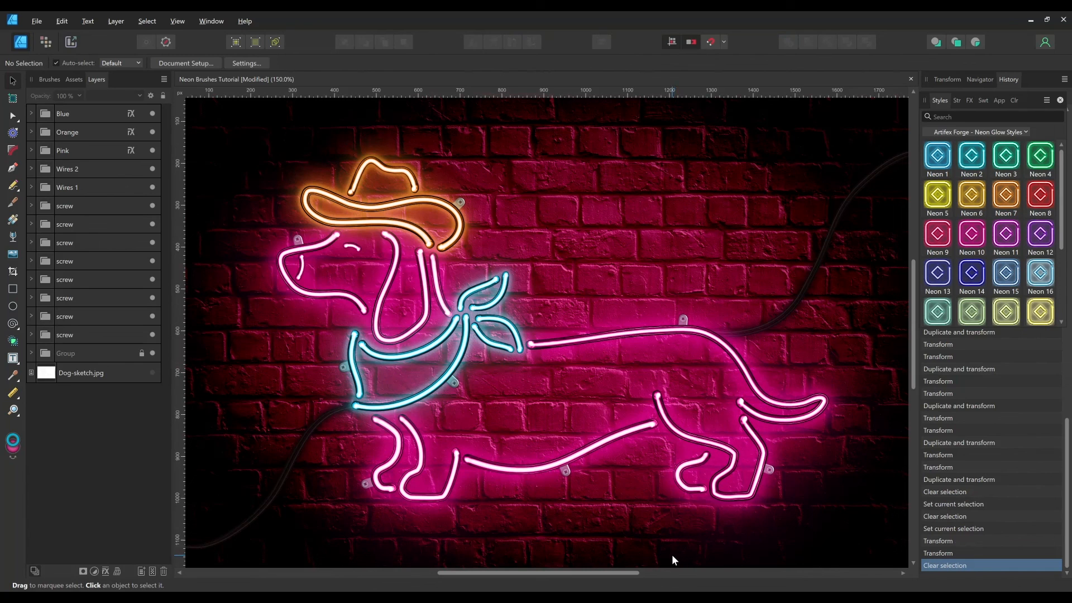
Nudge the screw fittings one by one slightly closer to their neon tubes
click(517, 440)
click(95, 206)
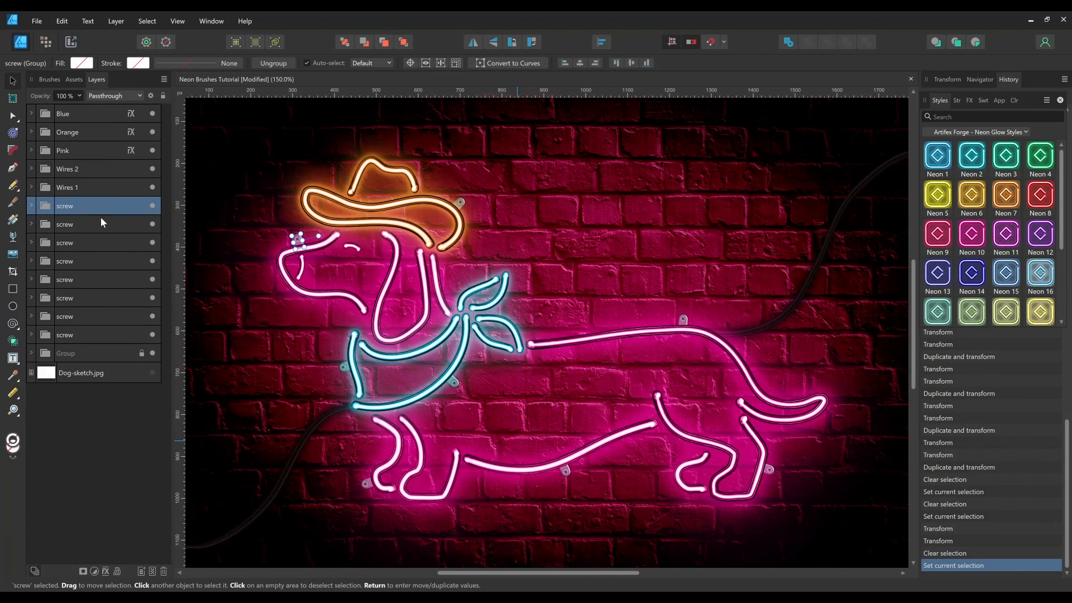
click(101, 221)
click(101, 248)
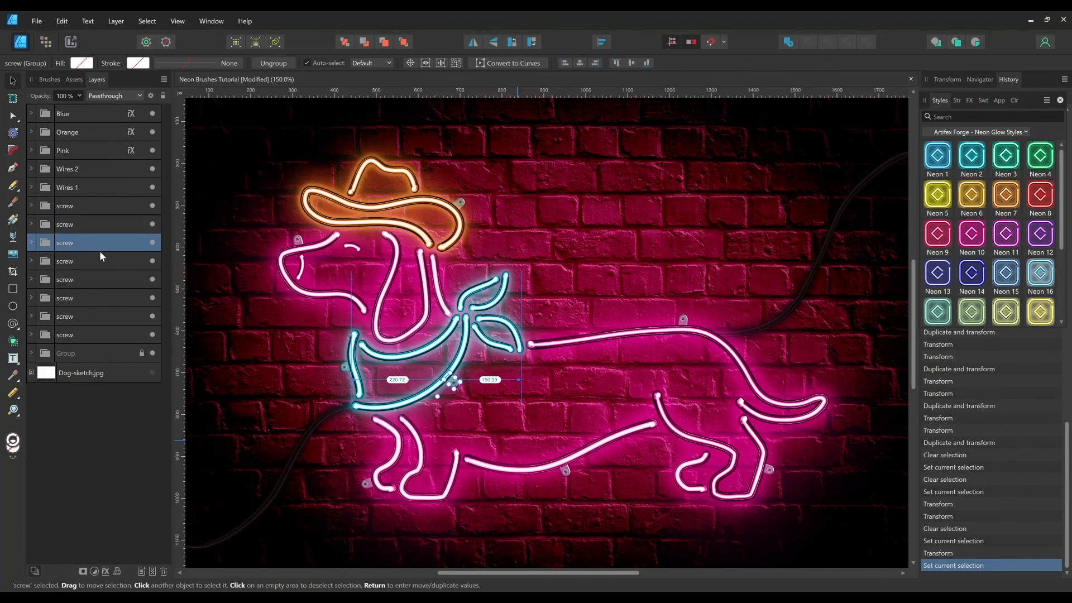
click(105, 261)
click(106, 280)
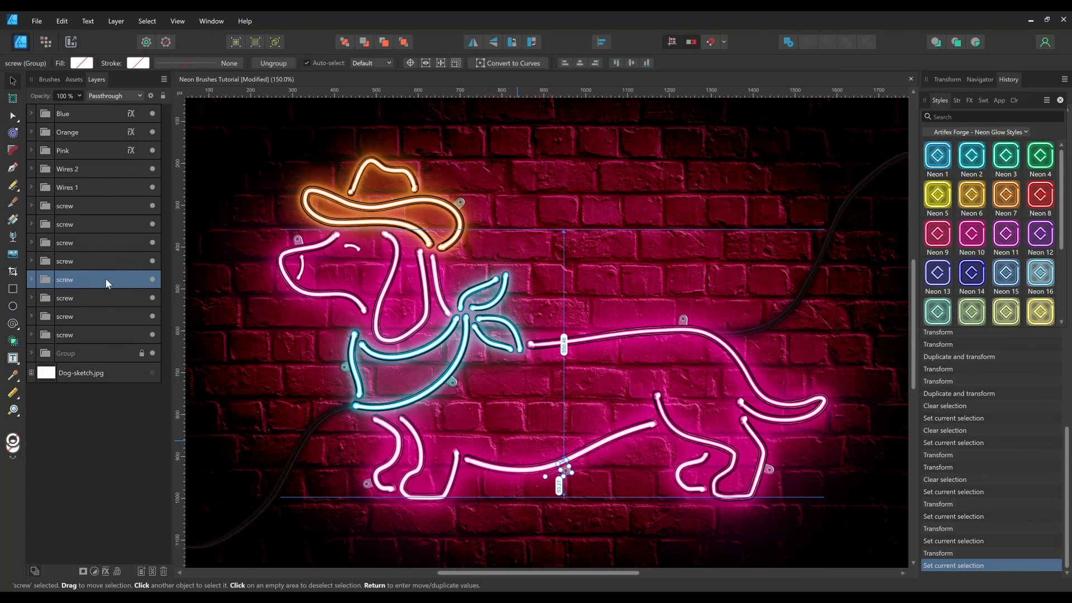
click(106, 297)
click(113, 316)
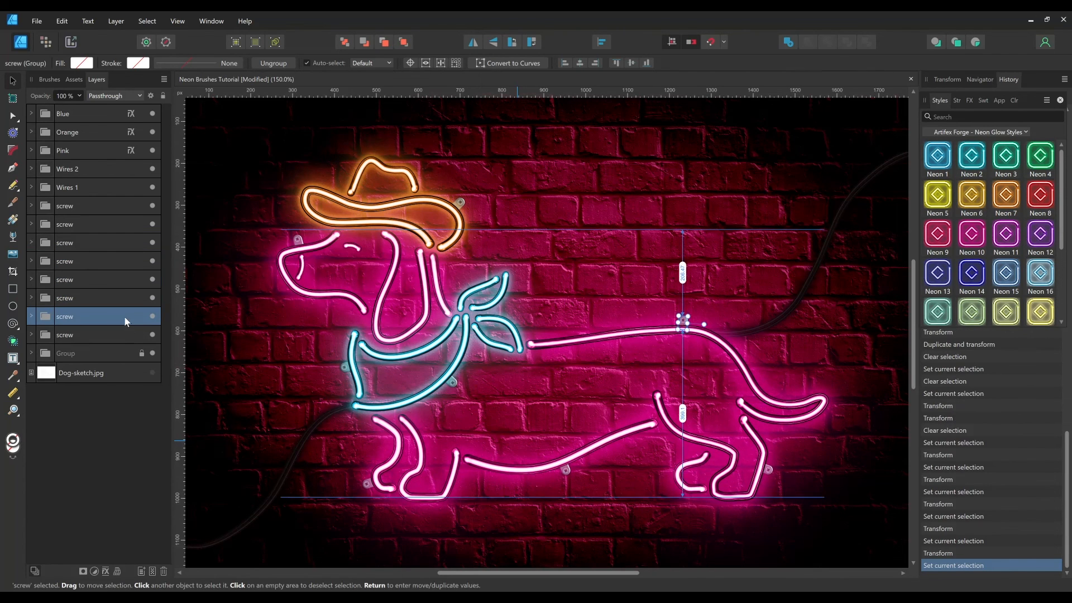
click(115, 335)
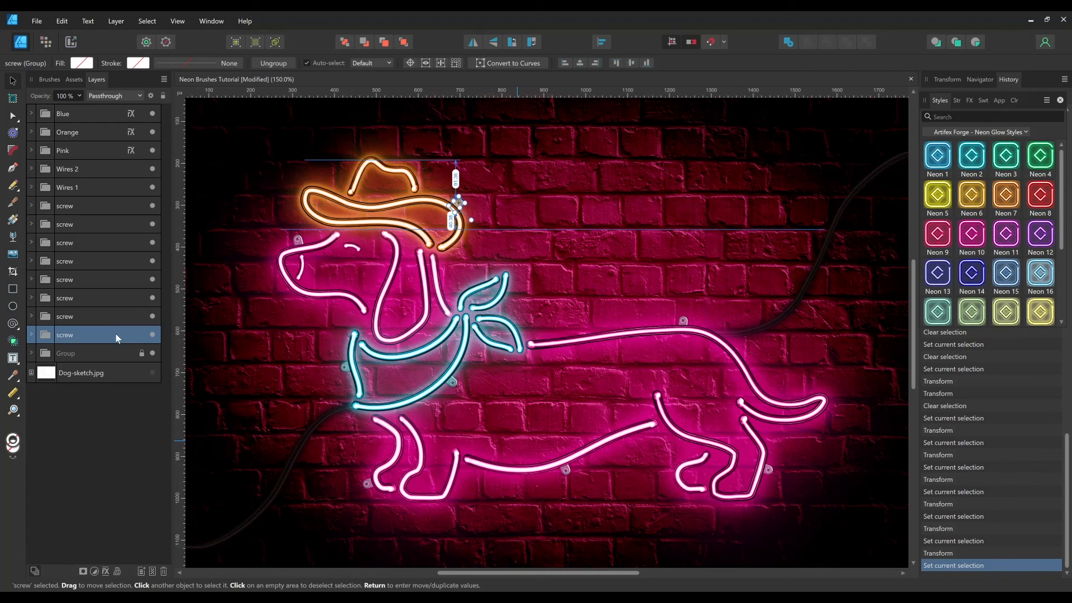
click(300, 240)
key(Down)
key(Down)
key(Down)
key(Down)
Group all eight screw fittings and name the group "Screws"
click(105, 337)
shift+click(95, 205)
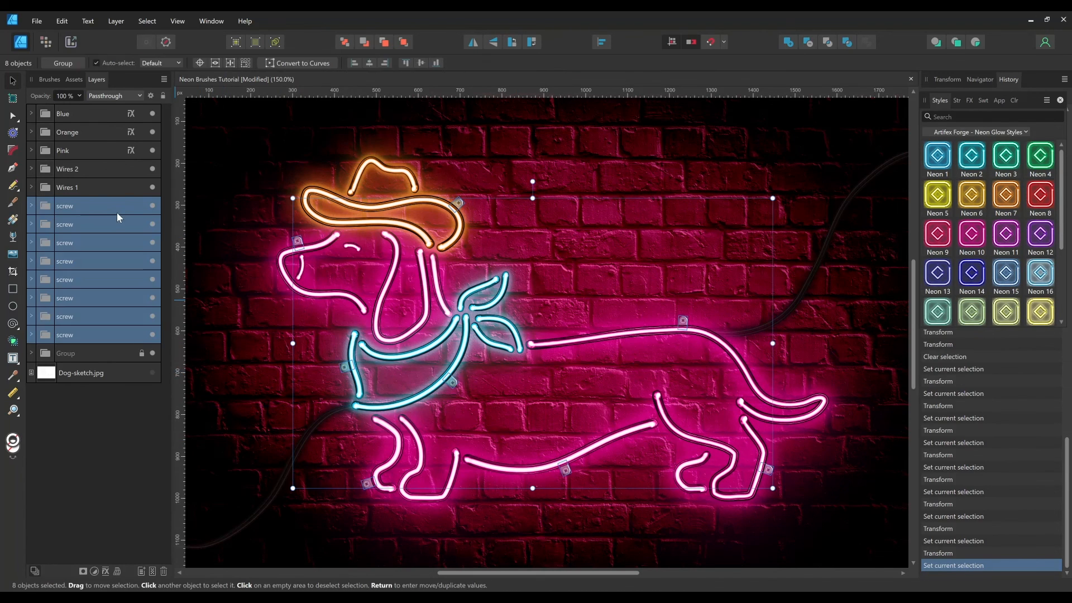
key(ctrl+g)
double_click(73, 207)
text(Screws)
key(Return)
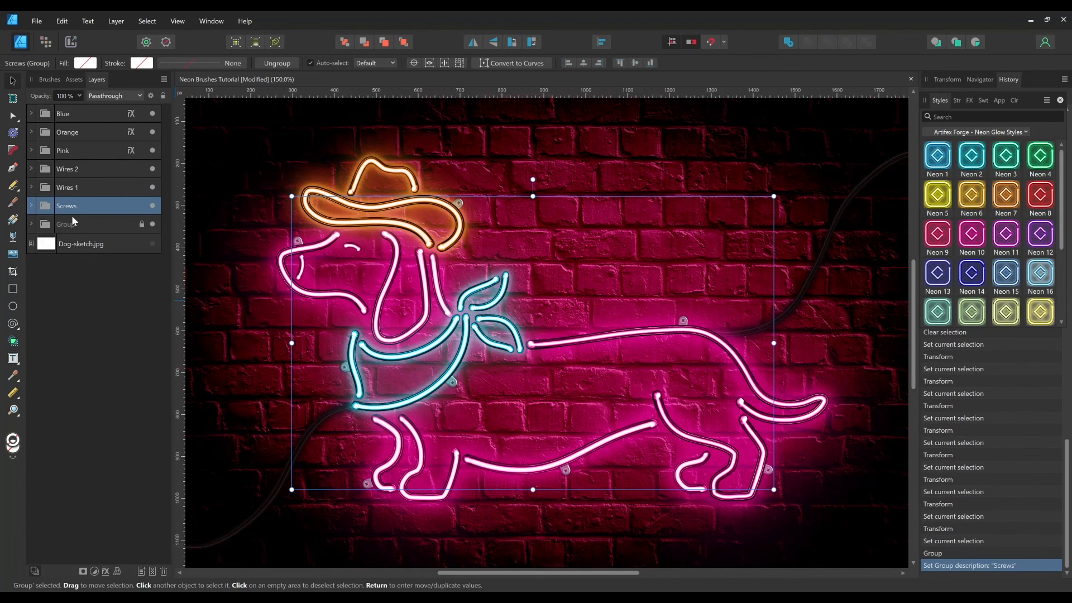
click(203, 443)
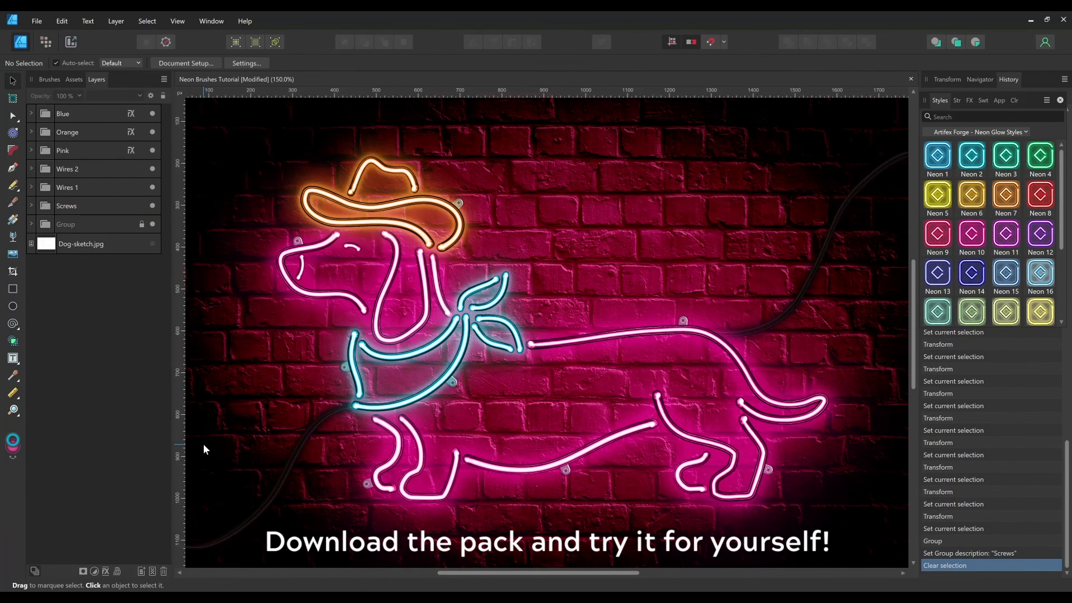